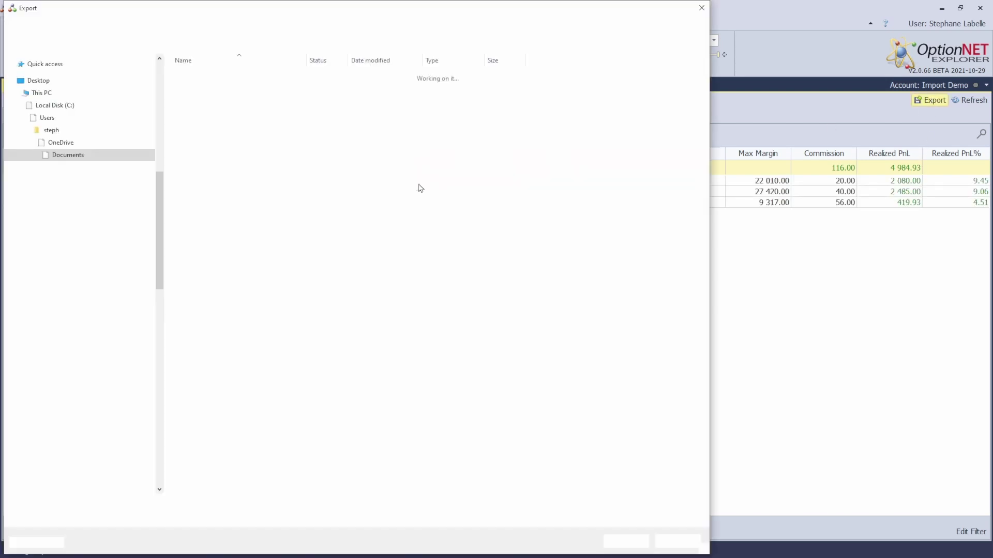
Name the report export file test
text(test)
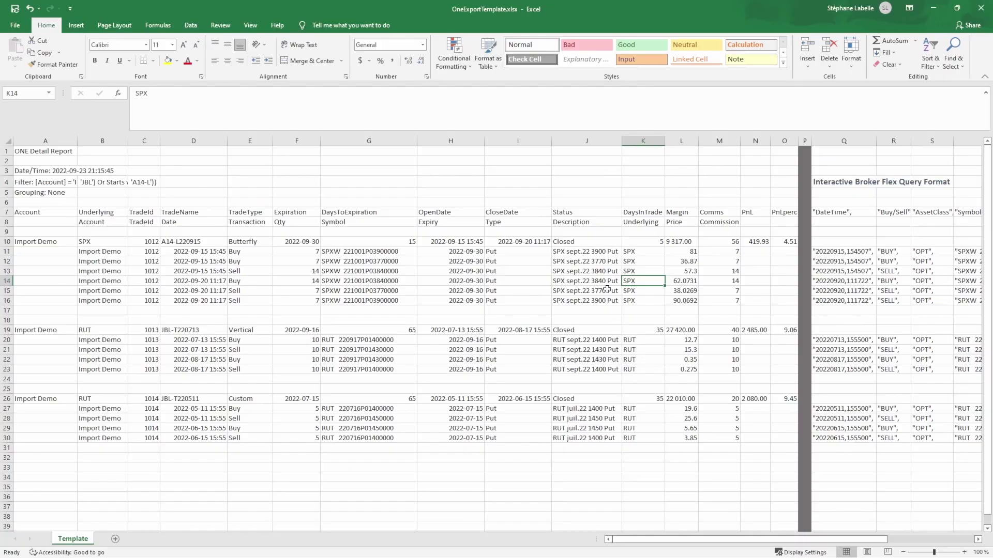
Switch to the OneExportTemplate.xlsx workbook in Excel and examine row 14 from the underlying column across to the Interactive Broker Flex Query Format section
key(Right)
key(Right)
key(Right)
key(Right)
key(Right)
key(Right)
key(Right)
key(Right)
key(Right)
key(Right)
key(Right)
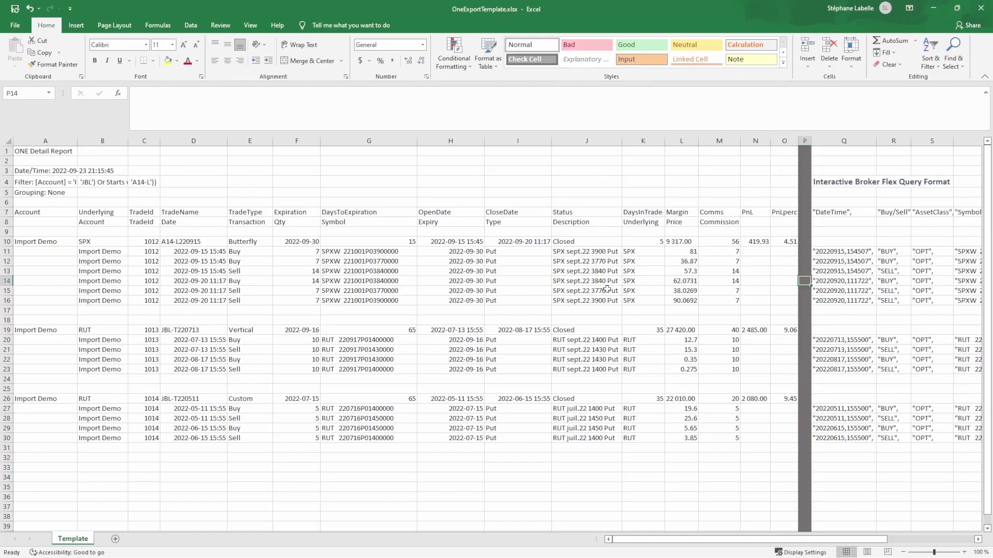
key(Right)
key(Right)
key(Right)
key(Right)
key(Right)
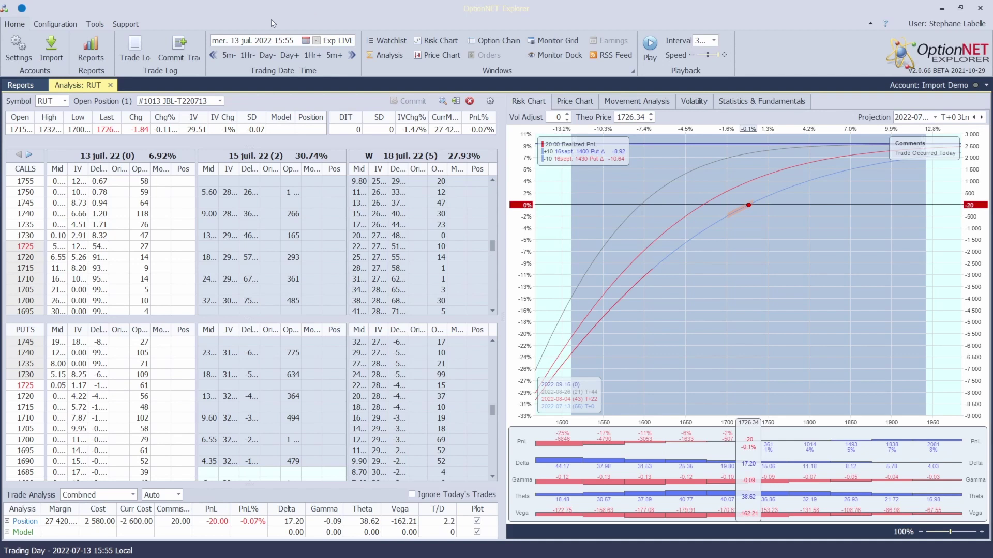
Switch to the reports in OptionNET Explorer, expand the Import Demo group and filter the Account column to Import Demo only
click(17, 86)
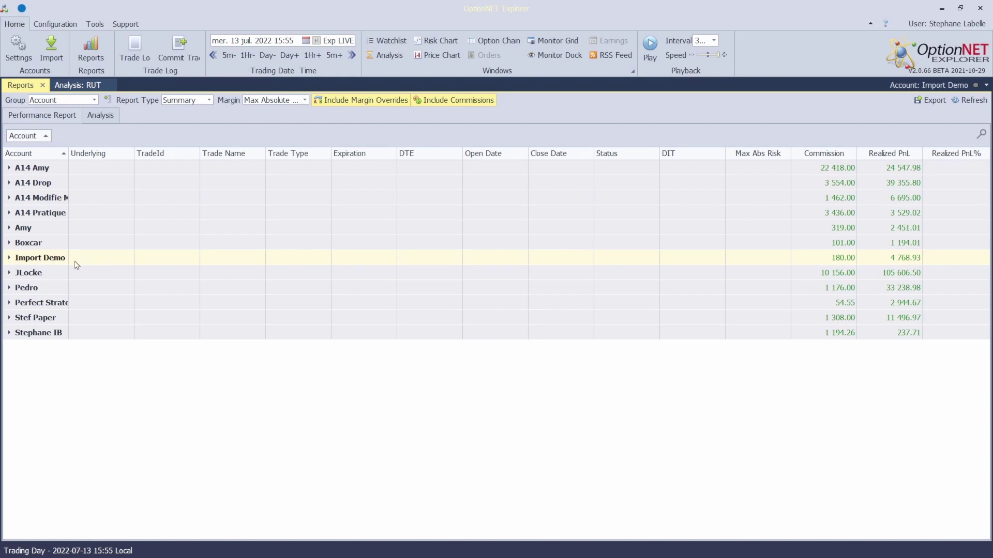
click(9, 258)
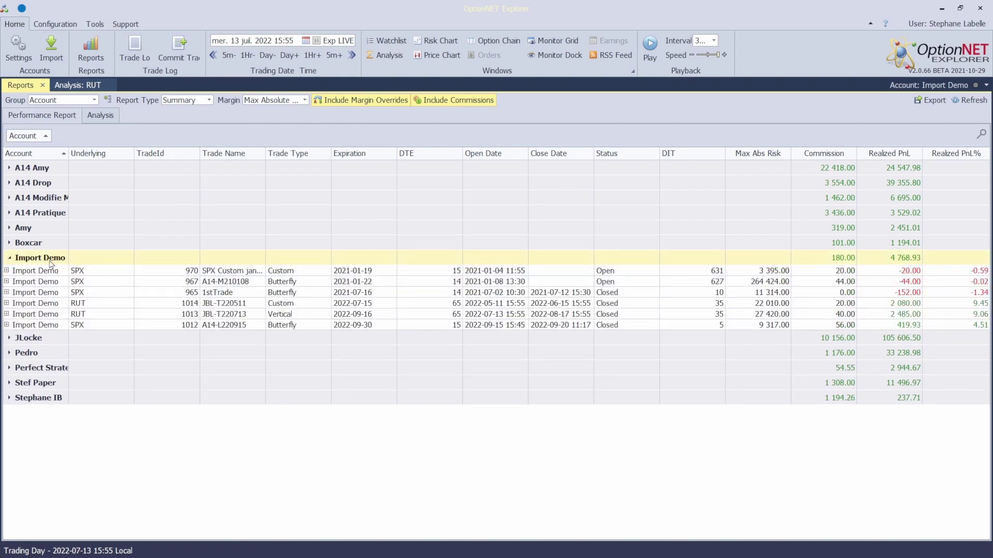
click(65, 152)
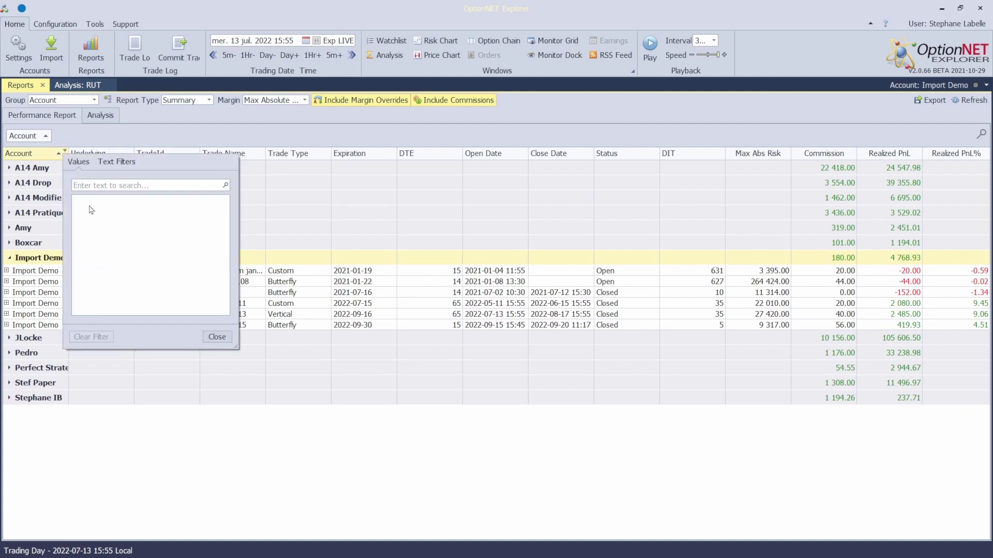
click(77, 273)
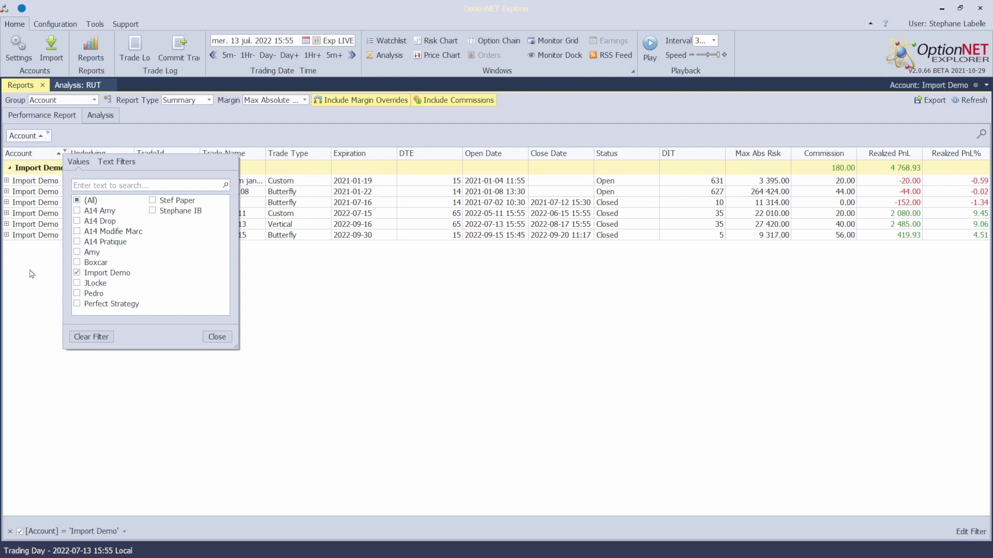
click(217, 338)
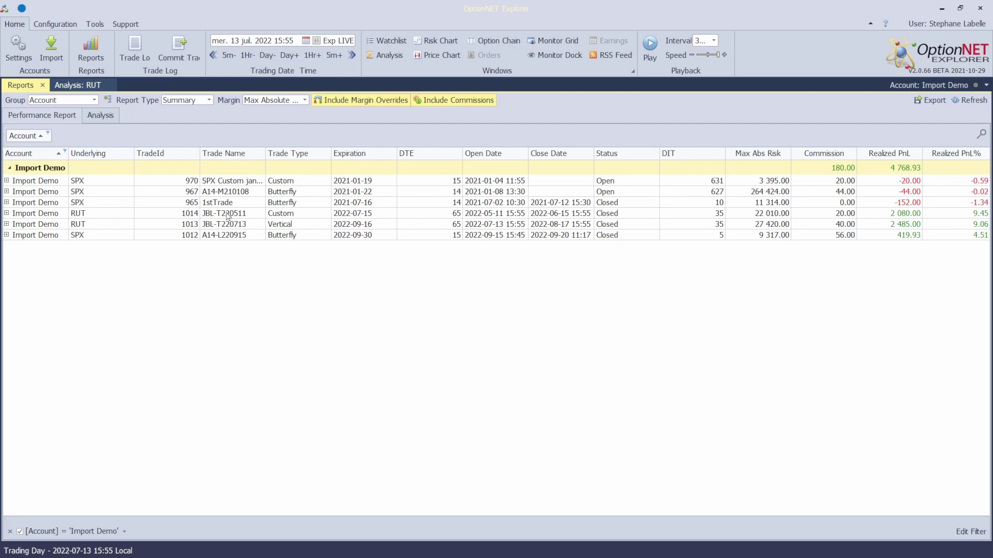
Set the first condition of a custom text filter on Trade Name to Begins With JBL
click(262, 152)
click(314, 162)
click(276, 162)
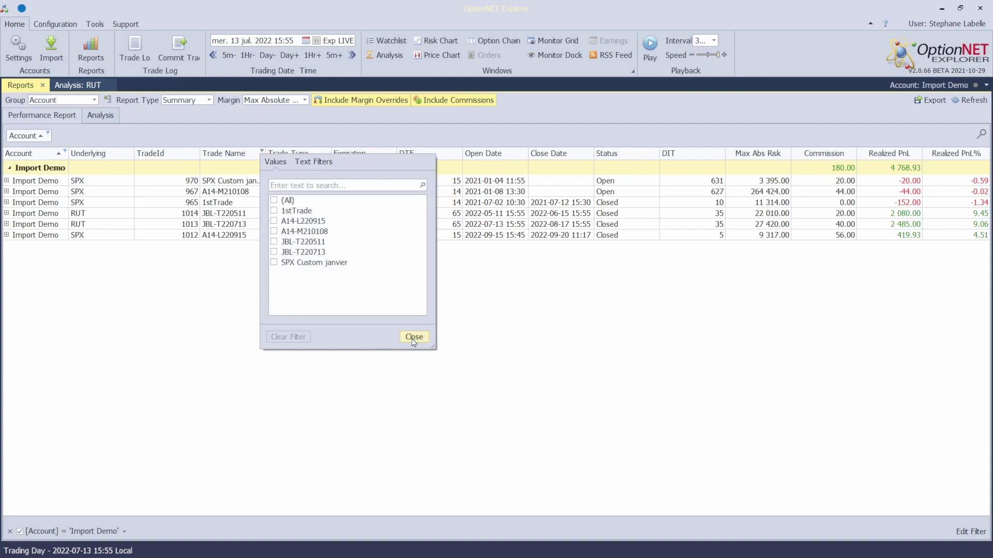
click(306, 162)
click(317, 190)
click(314, 284)
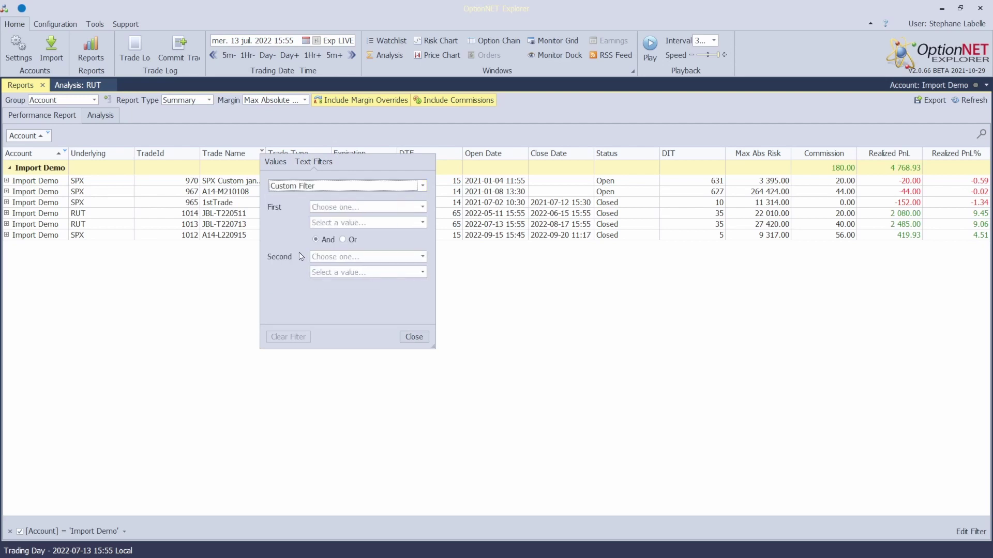
click(357, 207)
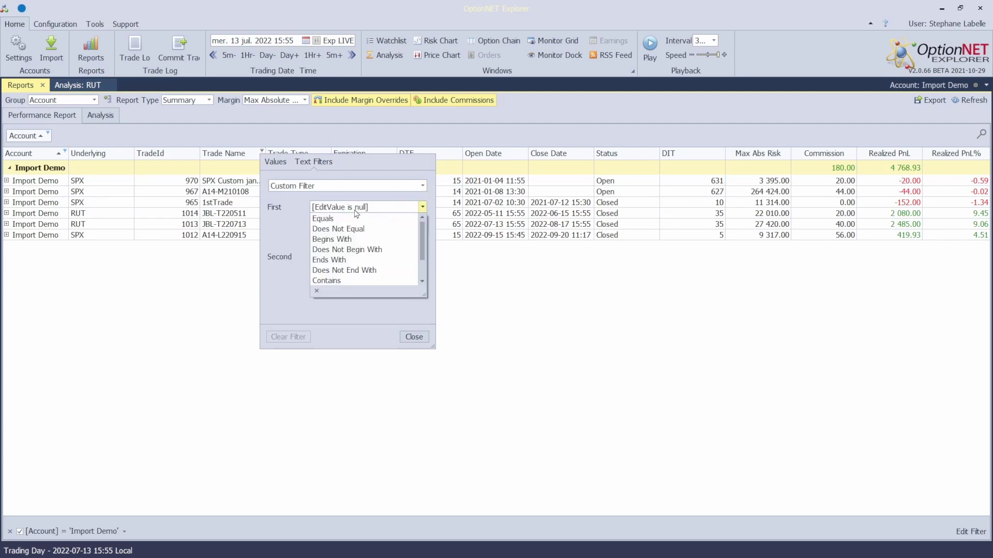
scroll(338, 258, down, 1)
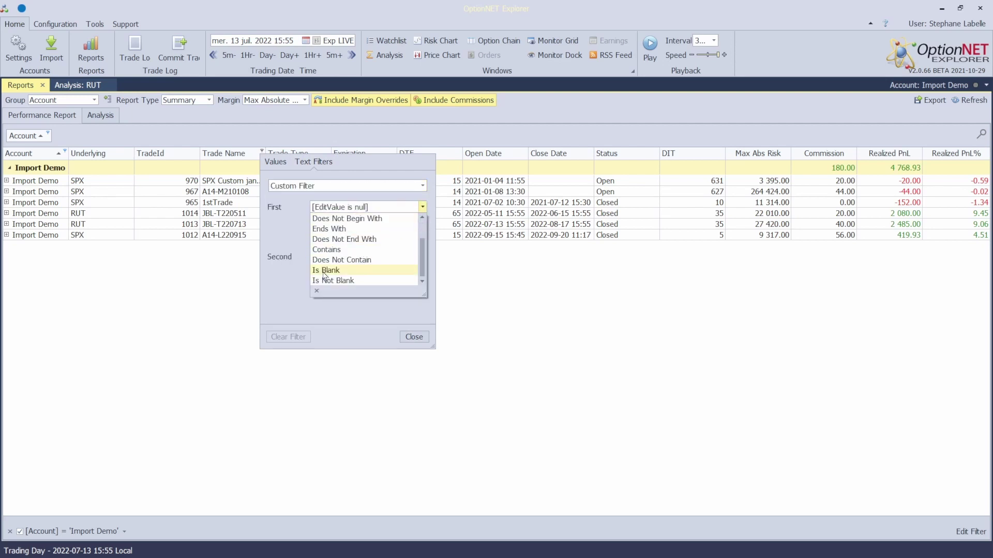
scroll(338, 257, up, 1)
click(365, 238)
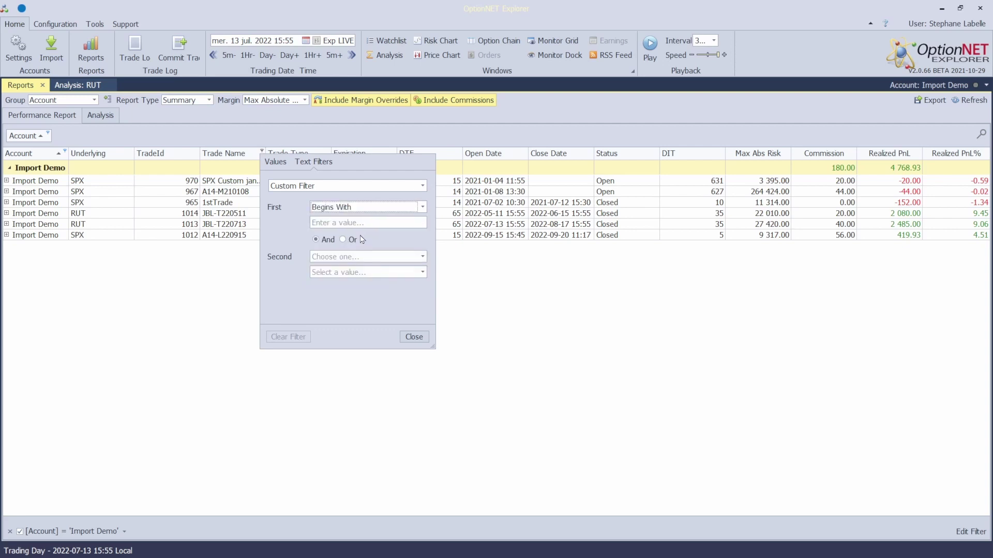
text(J)
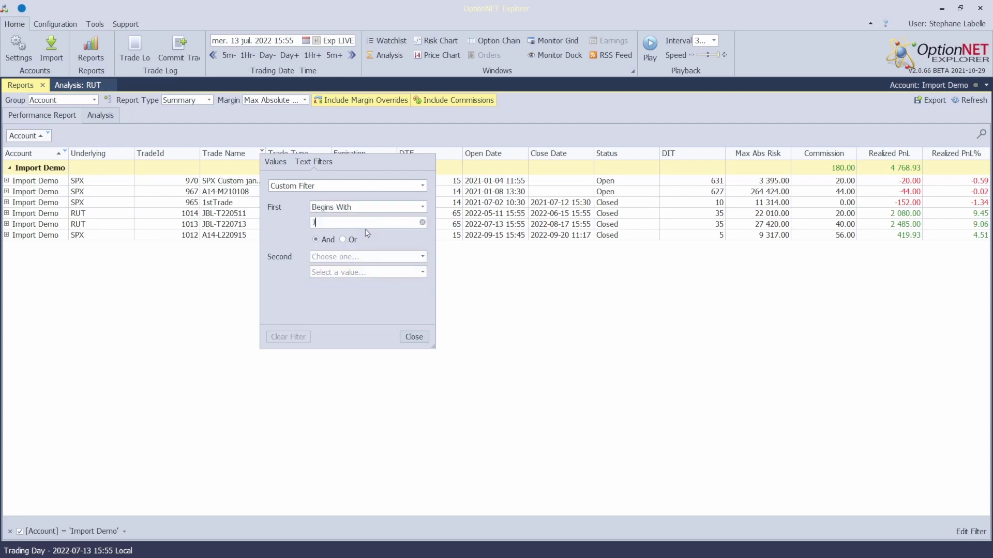
Add a second Trade Name condition, Begins With A14, and combine the two conditions with Or
click(350, 258)
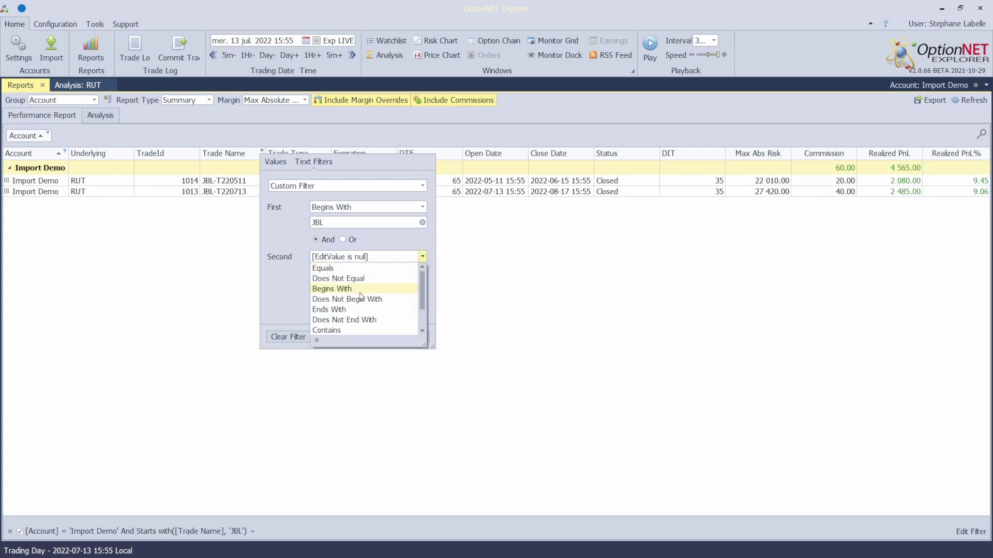
click(356, 288)
click(362, 272)
text(A14)
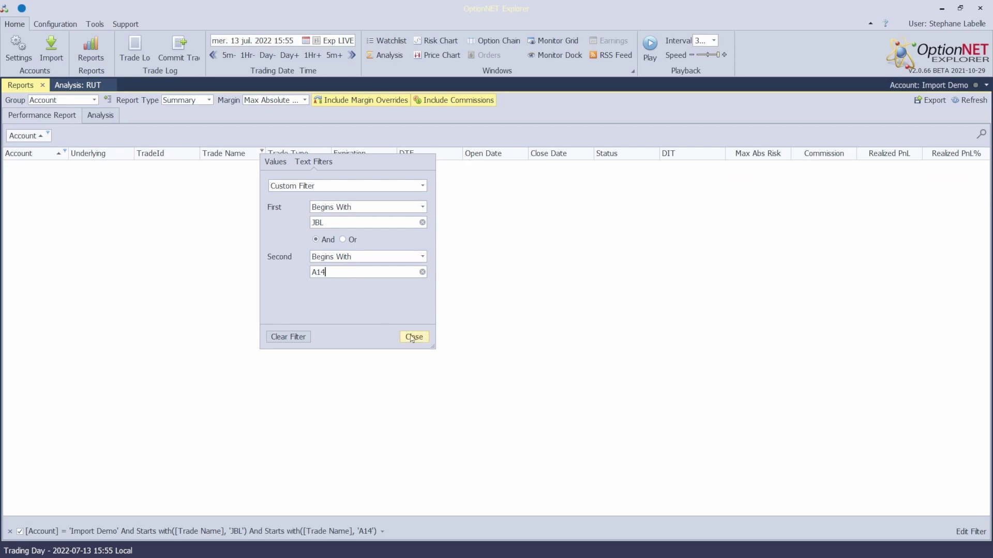
click(345, 250)
click(344, 240)
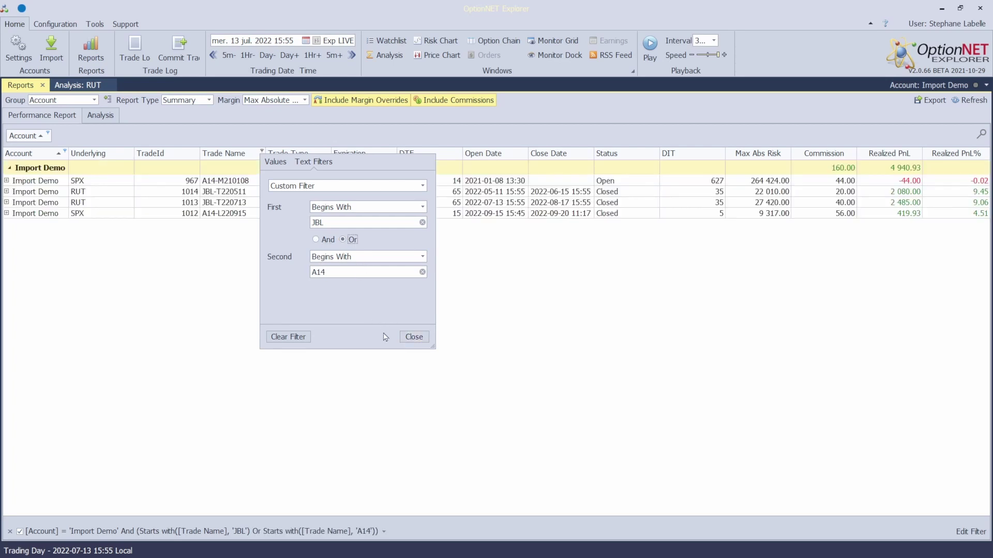
click(413, 337)
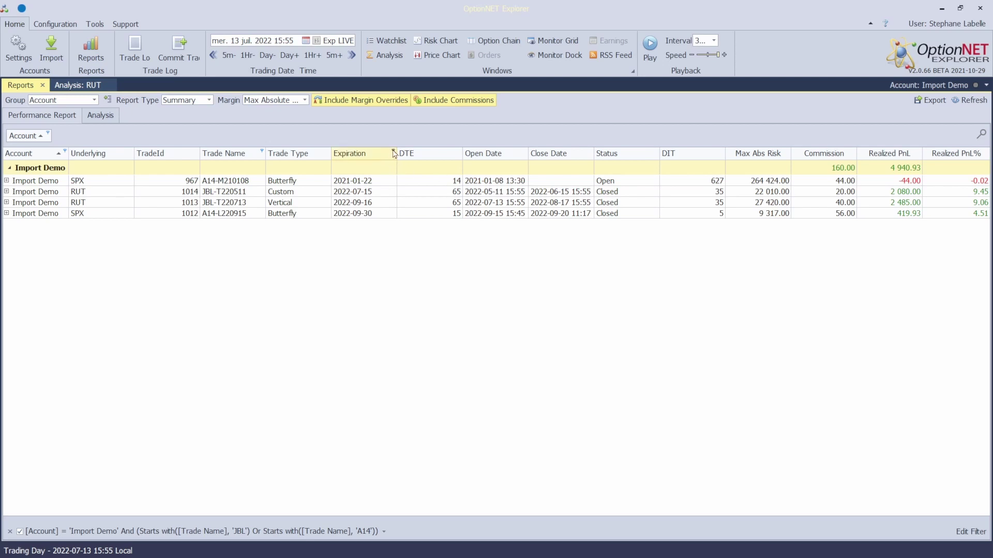
Filter the Open Date column to include only trades opened in 2022
click(524, 153)
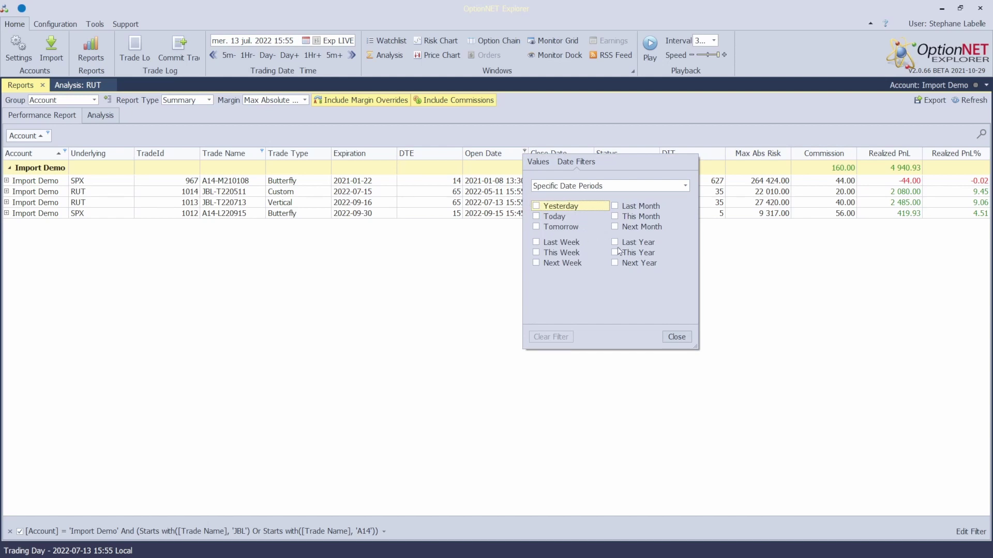
click(538, 162)
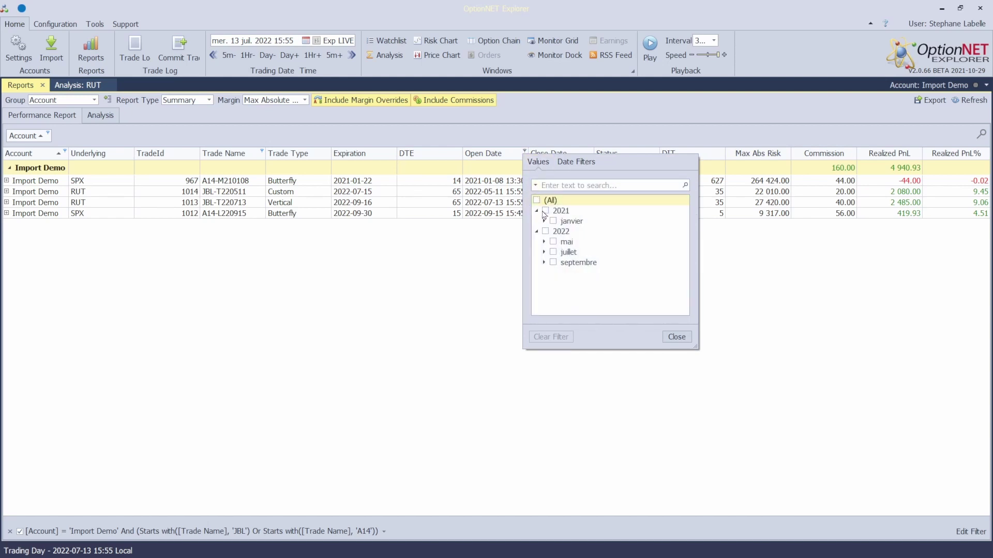
click(536, 201)
click(545, 211)
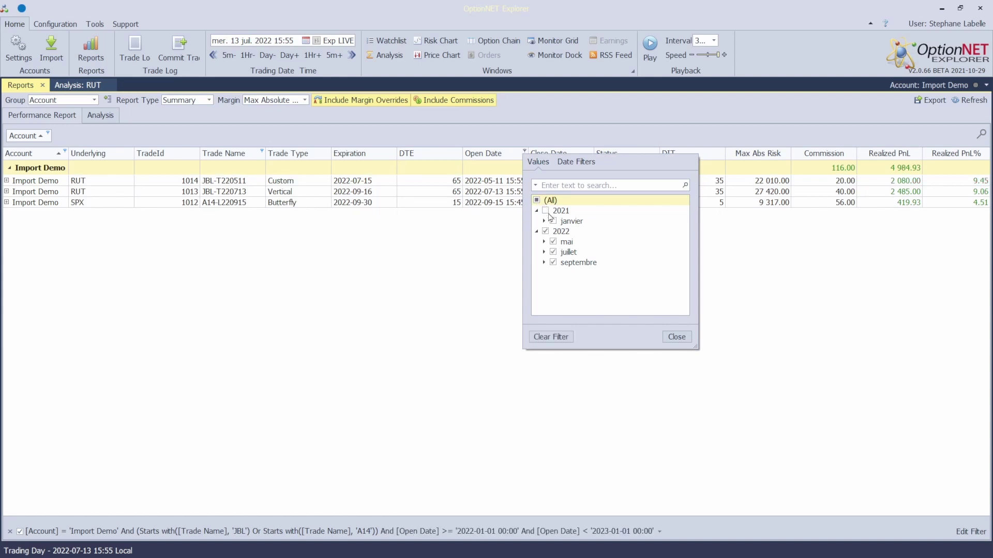
click(677, 337)
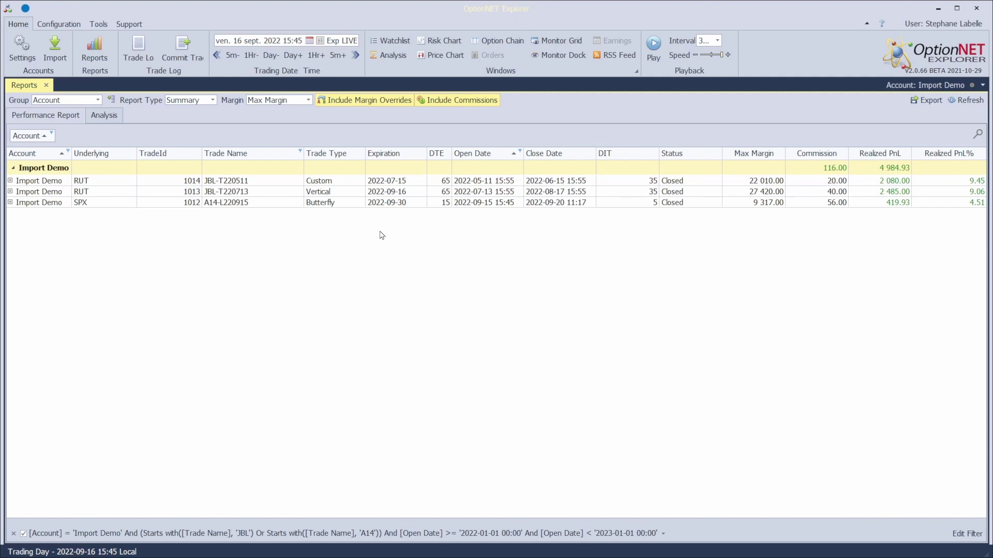
Change the report type to Detail and expand the Import Demo group
click(190, 103)
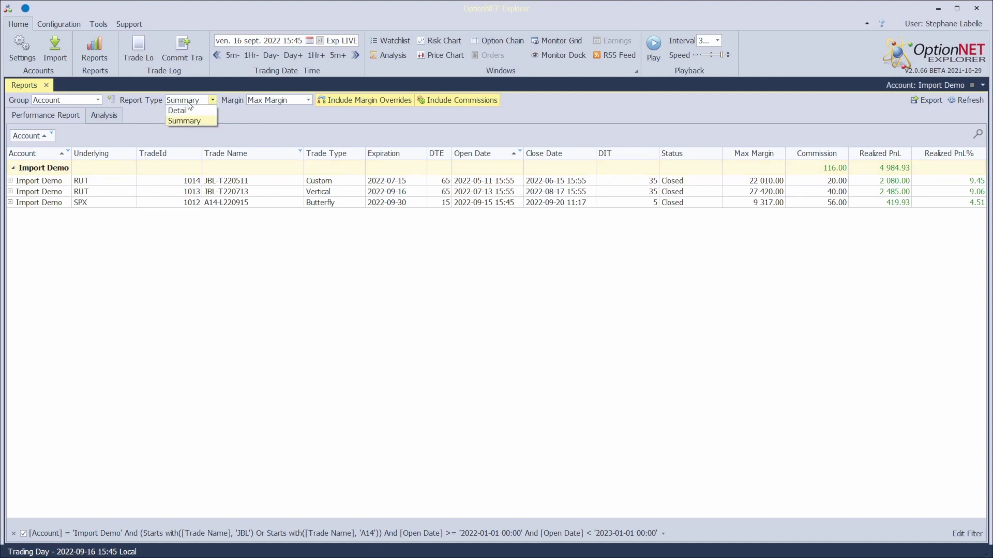
click(189, 111)
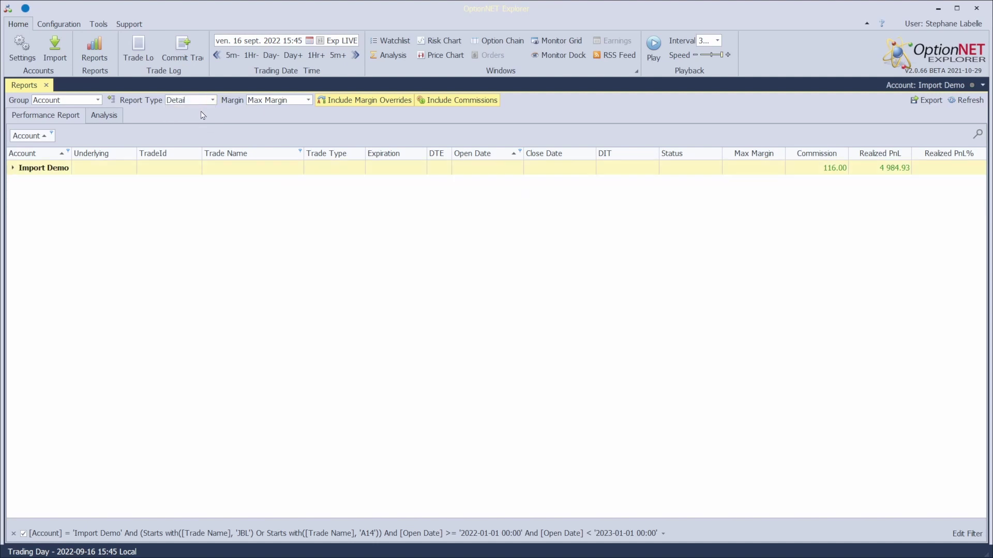
click(14, 169)
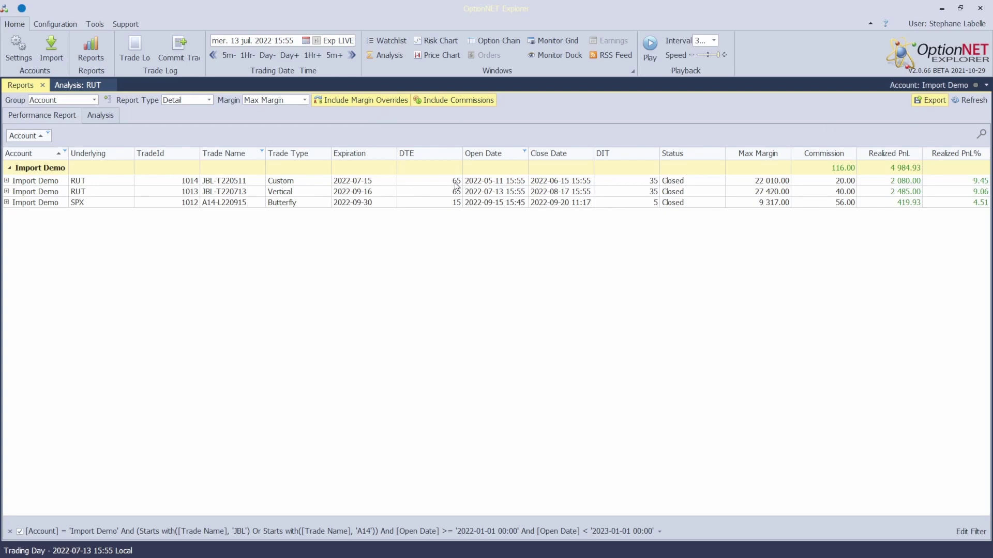
Export the filtered report to the Documents folder as a CSV file named Exported Trades
click(931, 100)
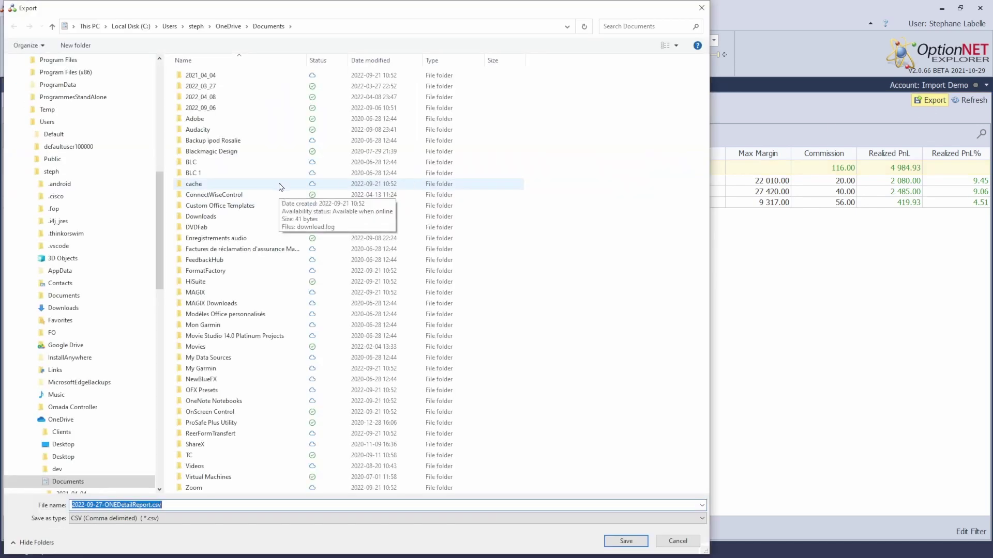
text(Exported Trades)
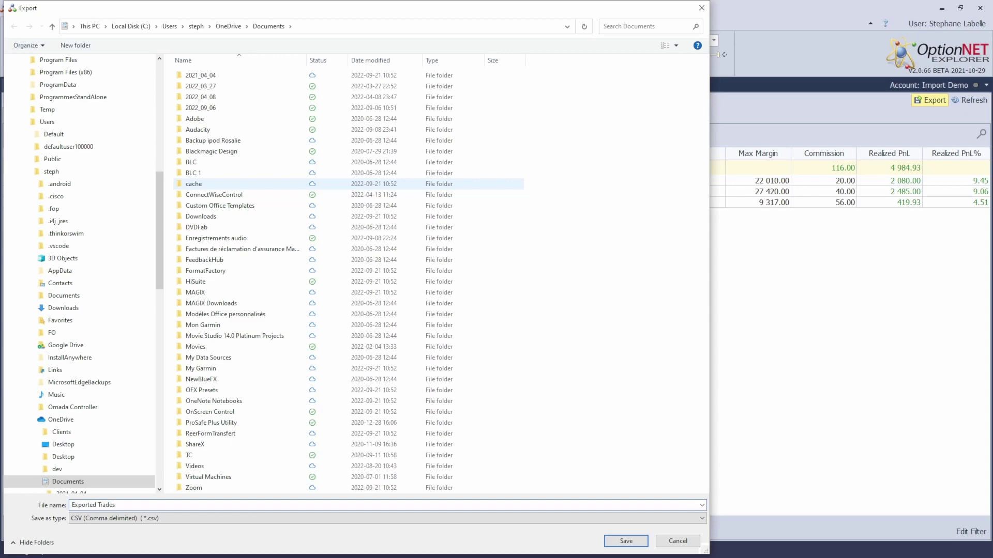
key(Return)
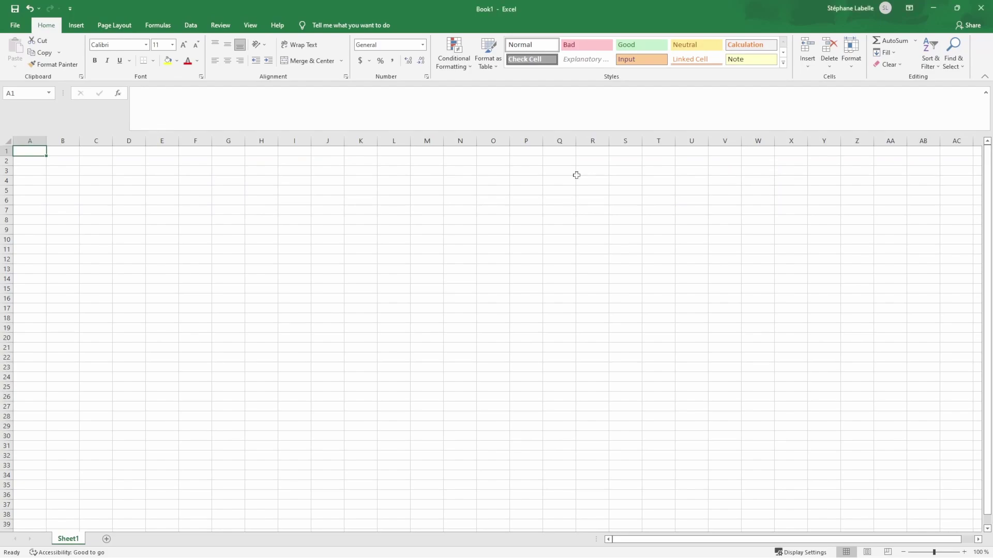
Switch to the blank Excel workbook and open Exported Trades.csv from the Documents folder
click(96, 209)
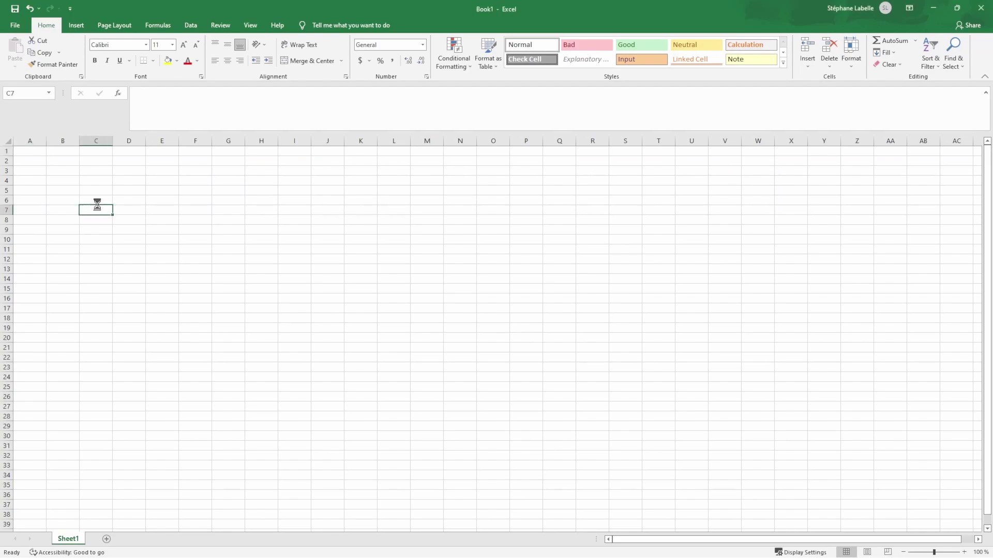
key(ctrl+o)
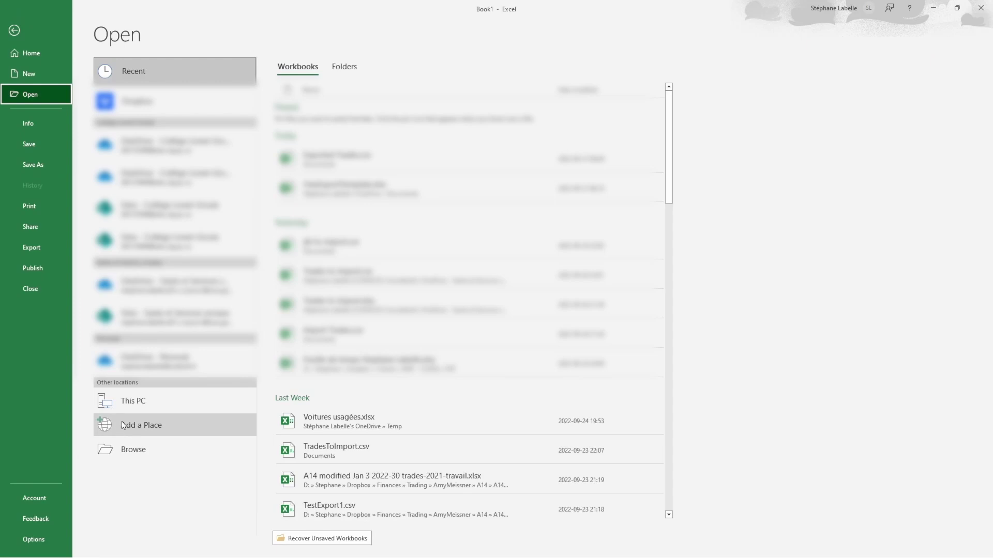
click(129, 449)
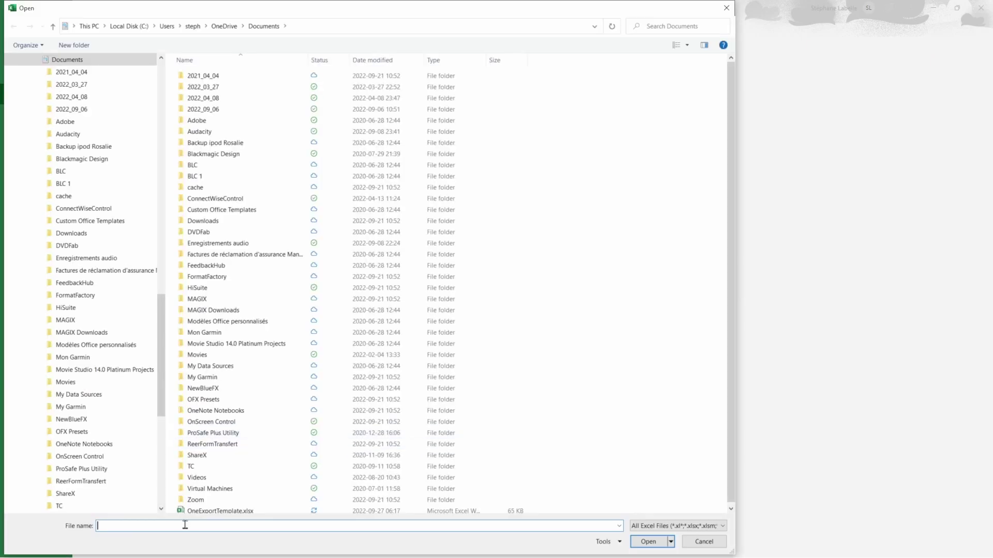
text(ex)
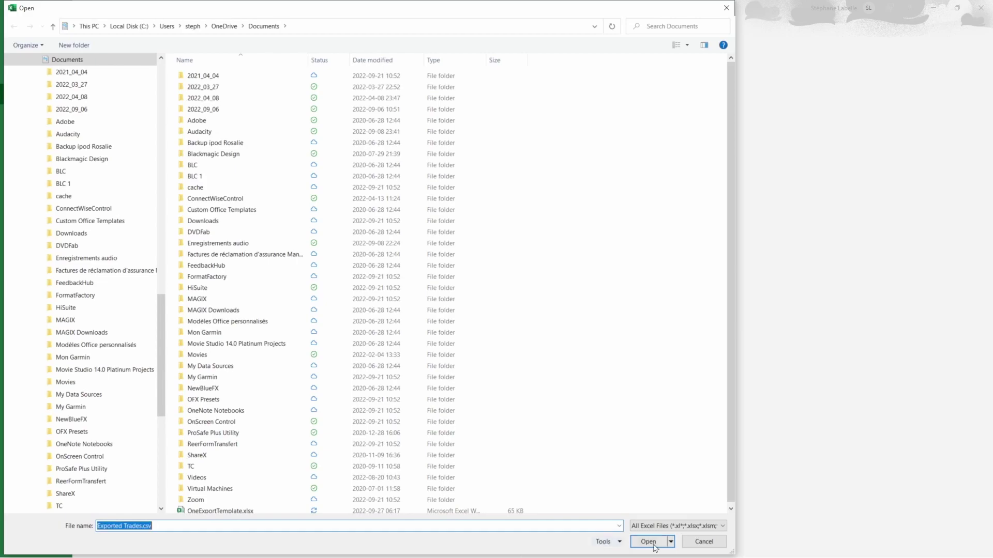
click(648, 541)
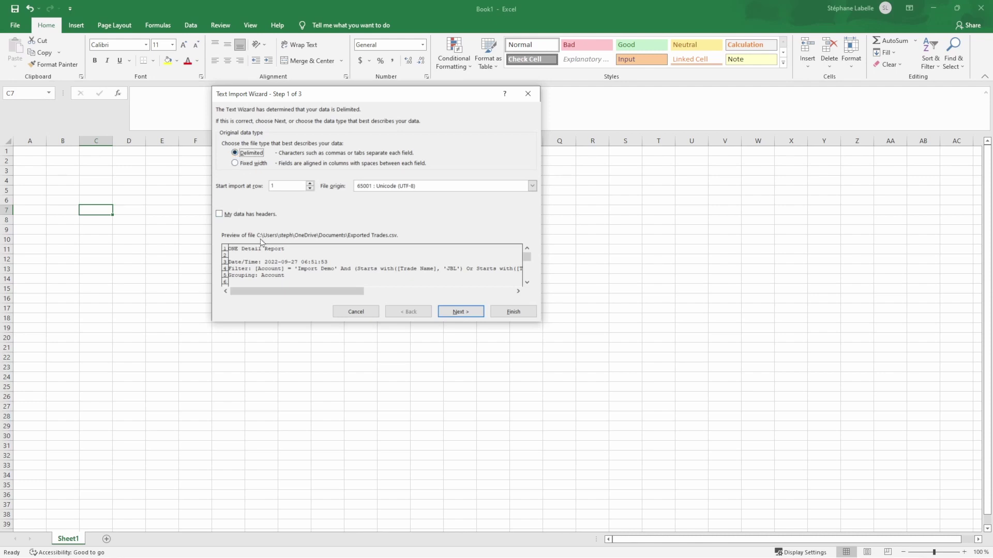
Import the file as delimited text with Comma added as a delimiter and General column format, reviewing the advanced numeric separators
click(459, 312)
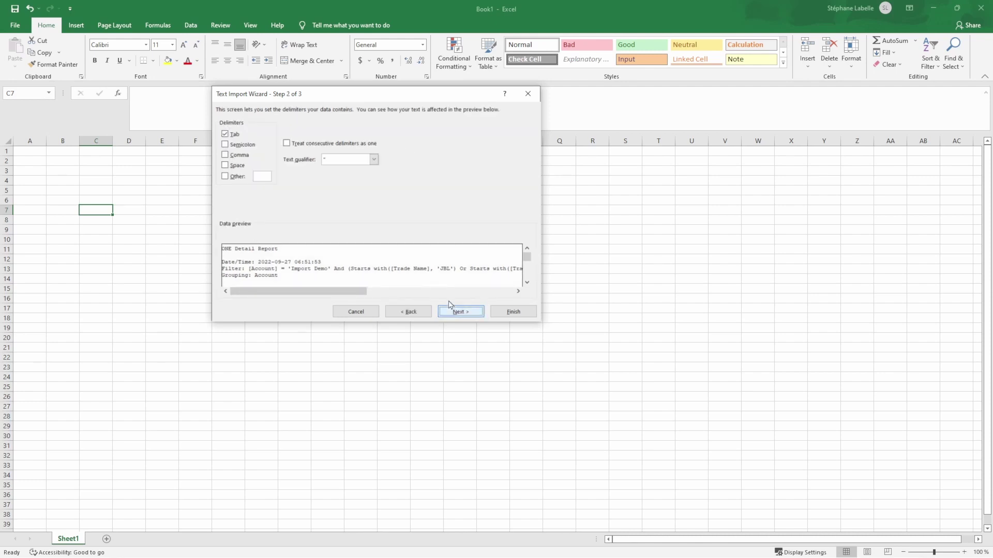
click(235, 156)
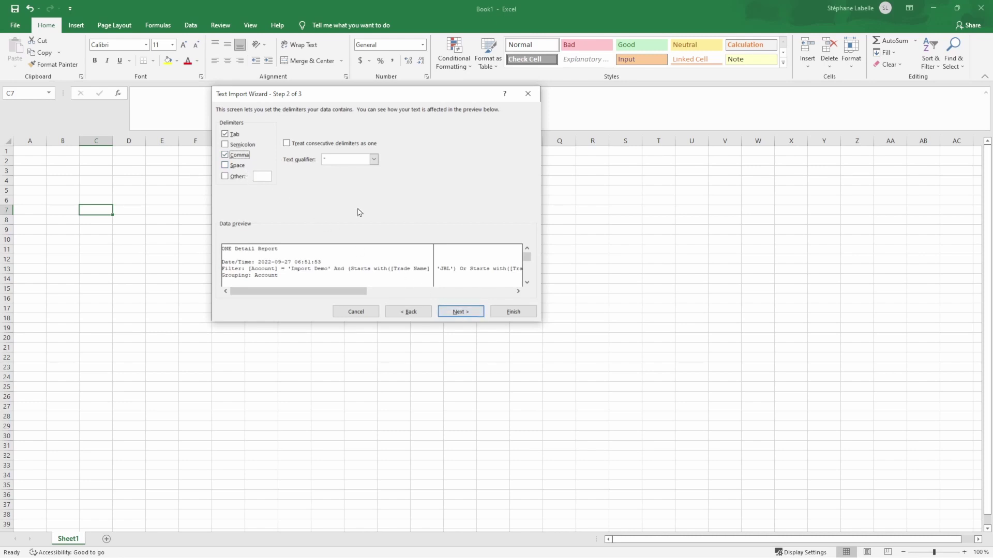
click(456, 312)
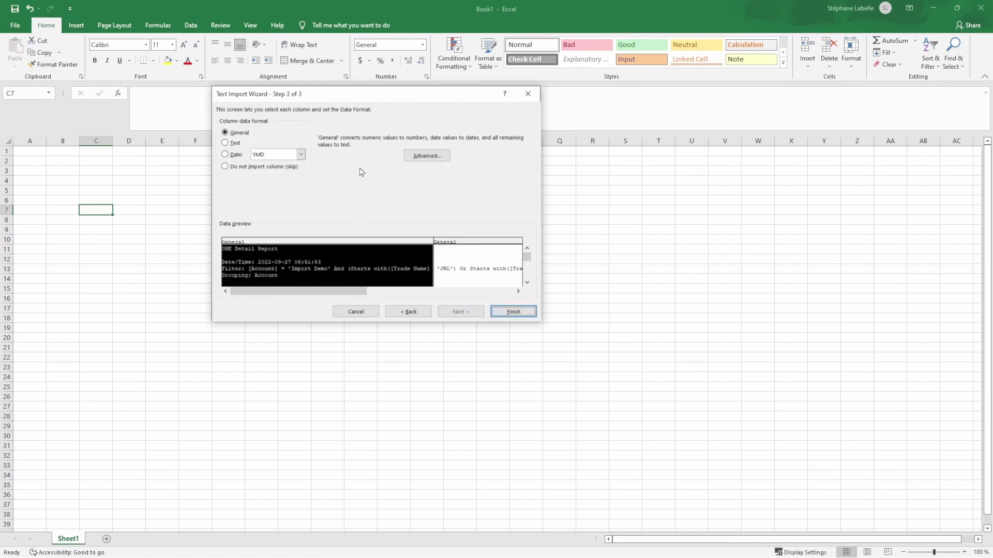
click(418, 157)
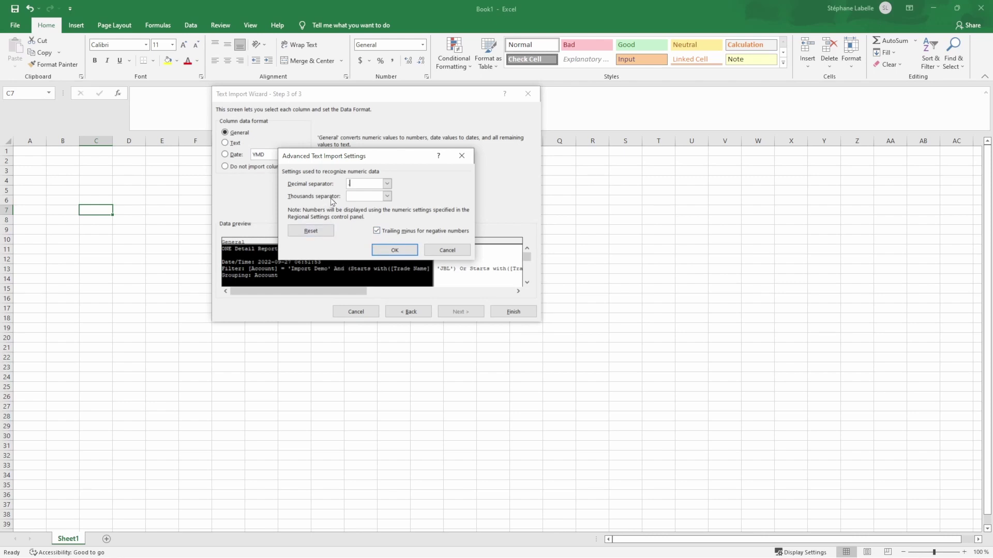
click(394, 250)
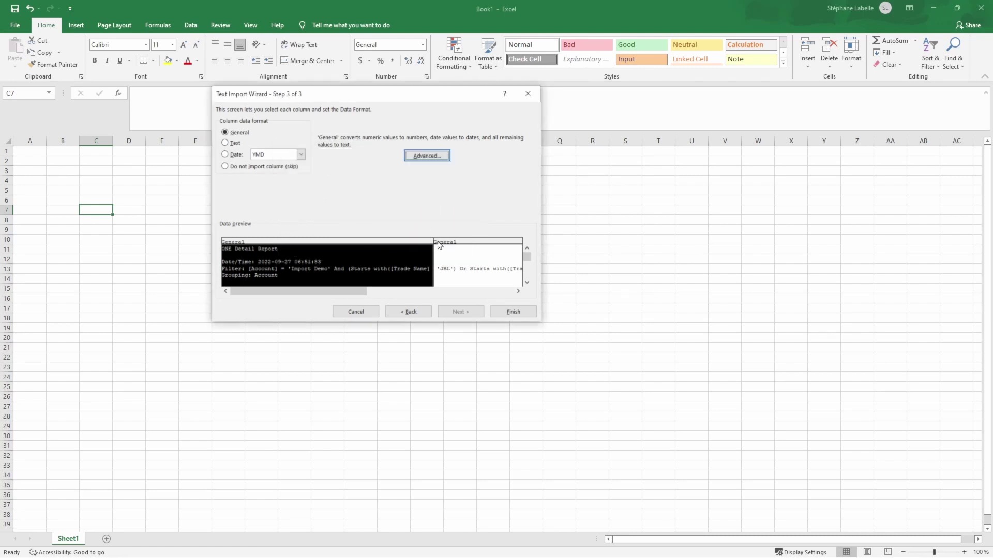
click(502, 312)
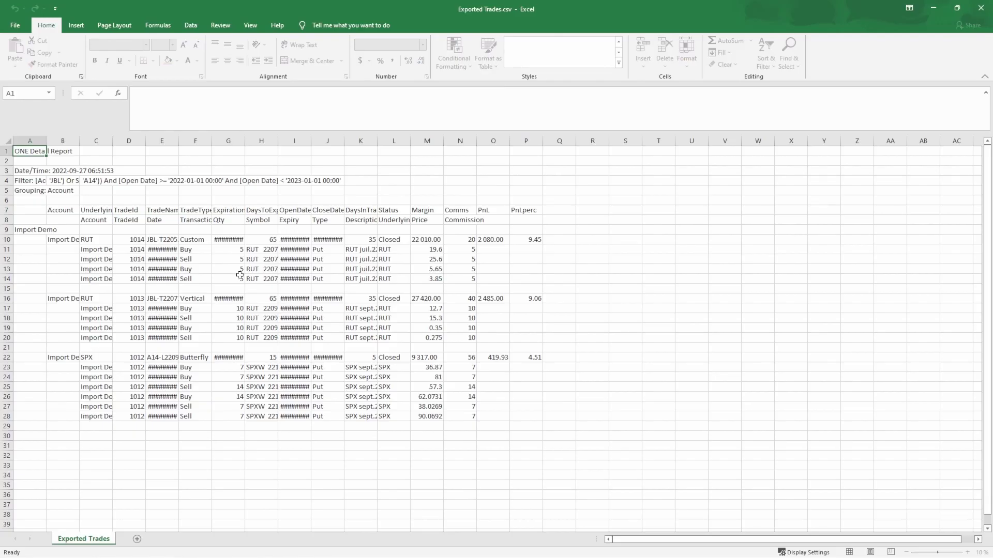
Auto-fit columns C through Q, narrow the overly wide column C, and slightly widen column E
drag(96, 141, 559, 140)
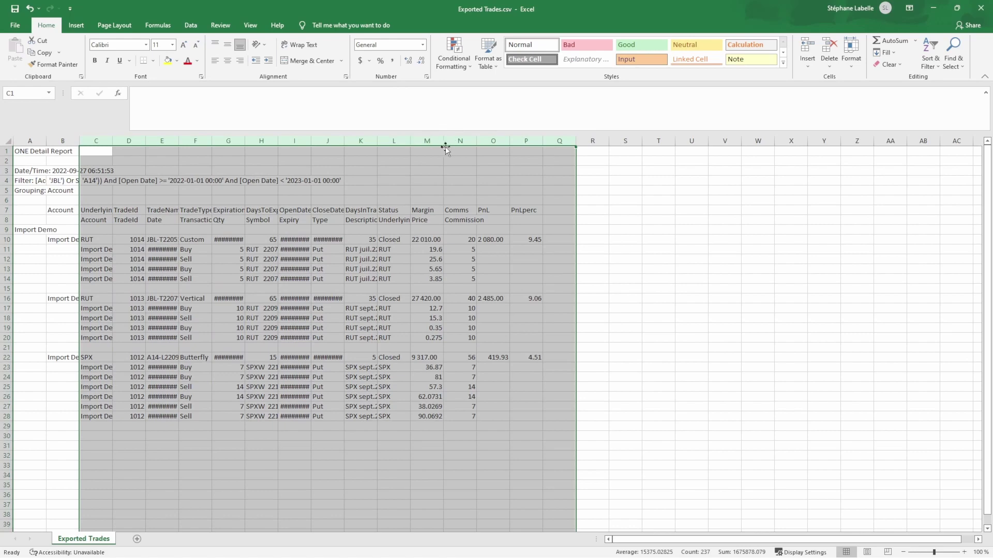
double_click(443, 141)
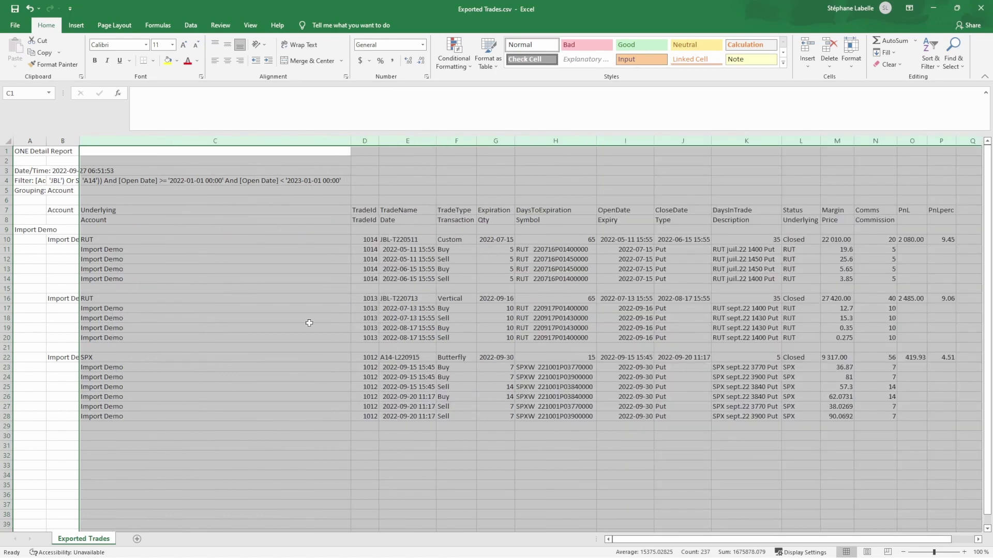
click(315, 163)
drag(350, 137, 136, 138)
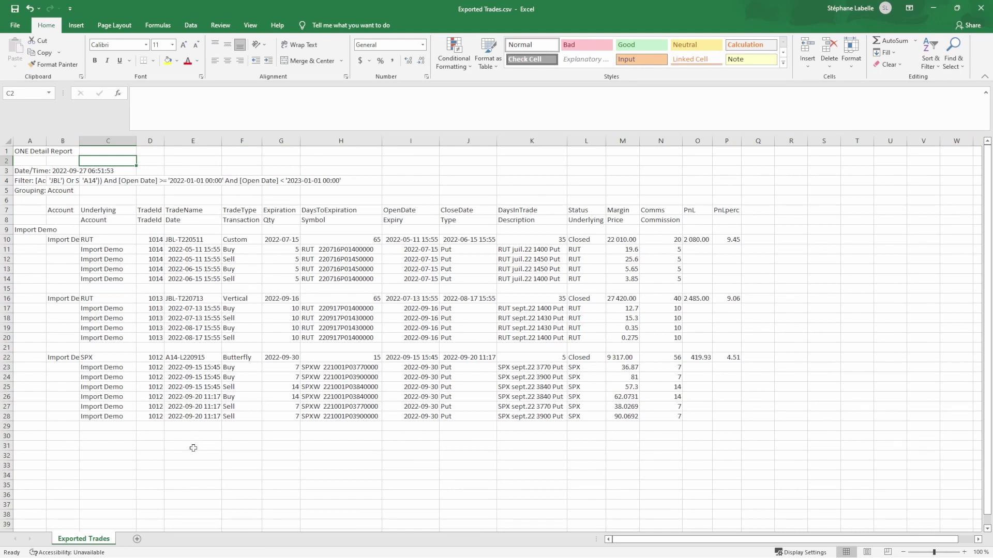
click(194, 439)
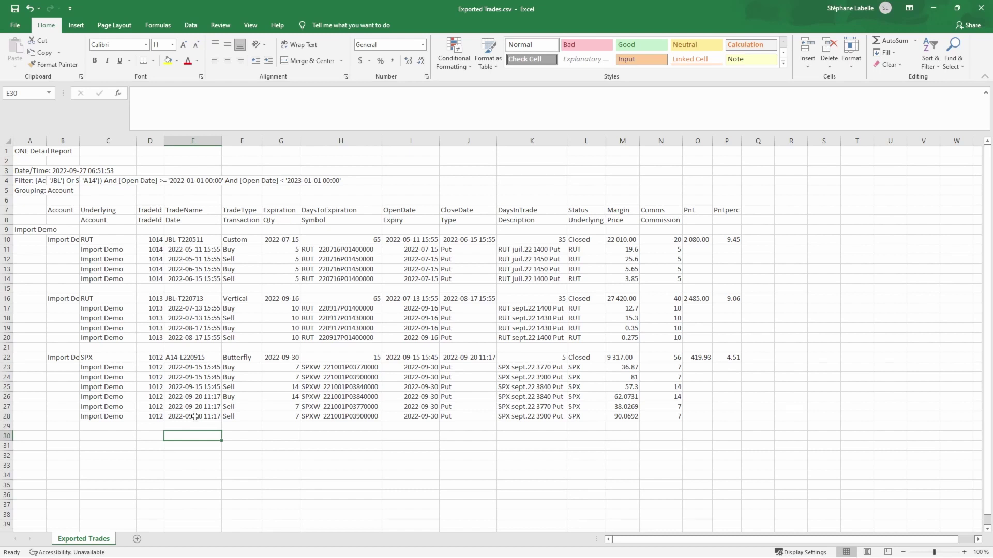
drag(222, 141, 253, 141)
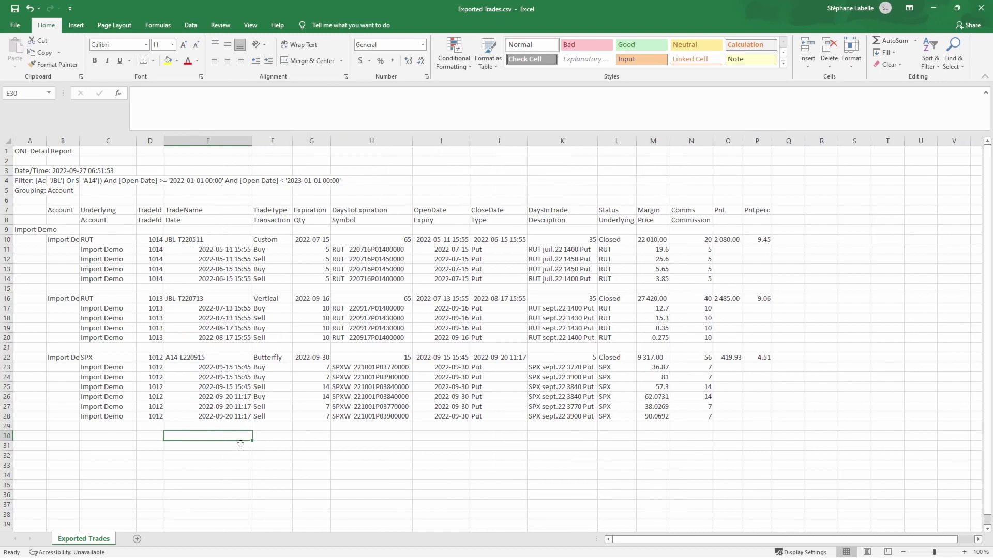
Check that the dates are numeric by entering =E28+1 in cell E30, and clear the test cell
text(=)
click(232, 416)
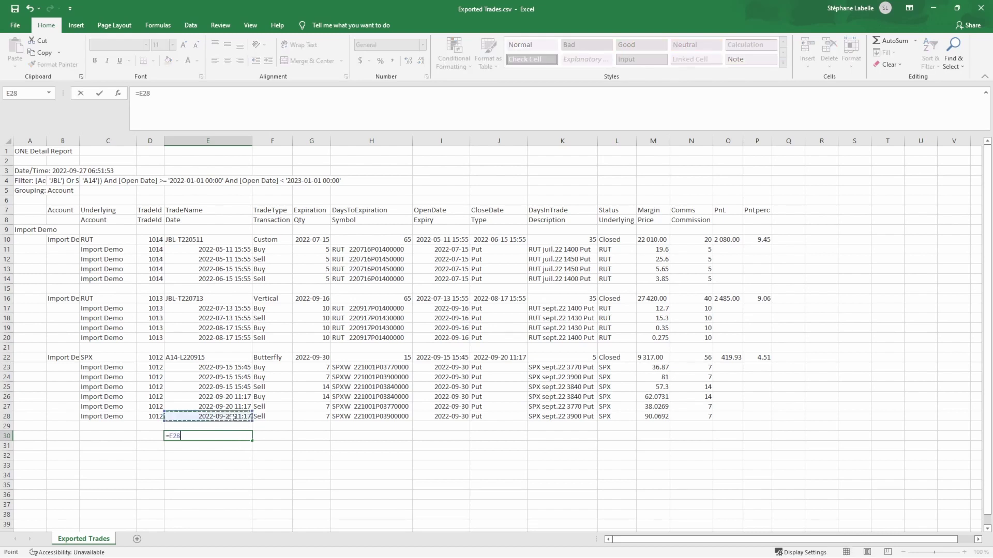
text(+1)
key(Return)
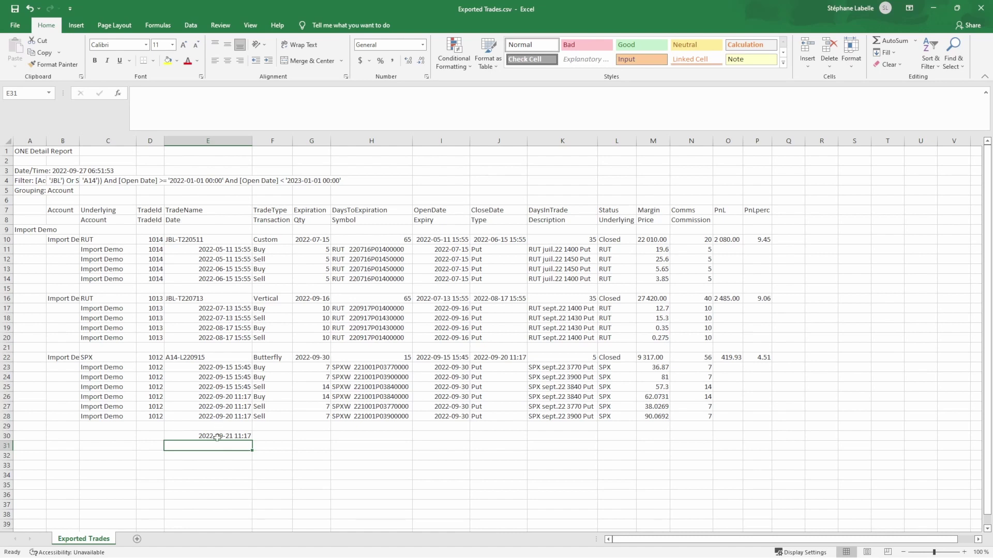
key(Up)
key(Delete)
key(Up)
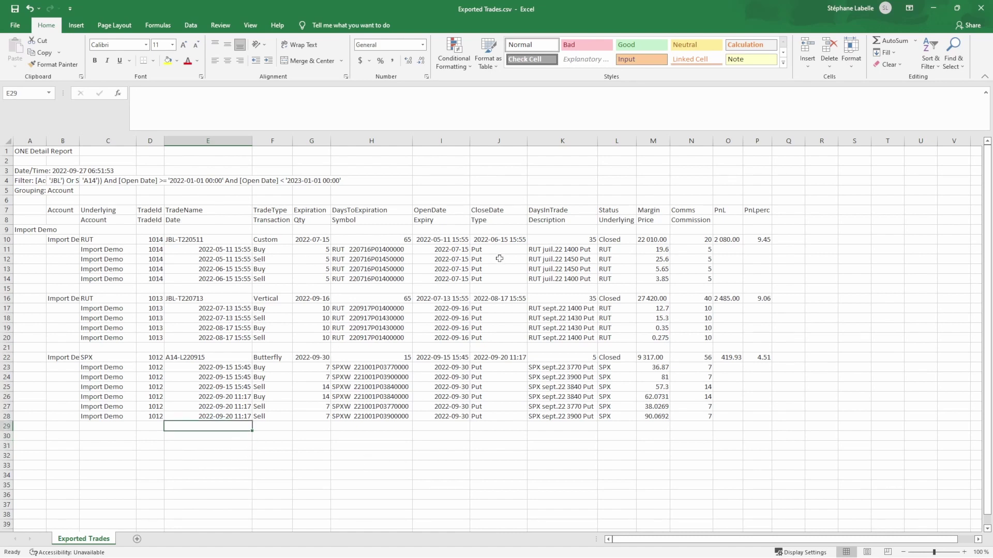
Check that the prices are numeric by entering the test formula =M28+1 in cell M33
click(653, 259)
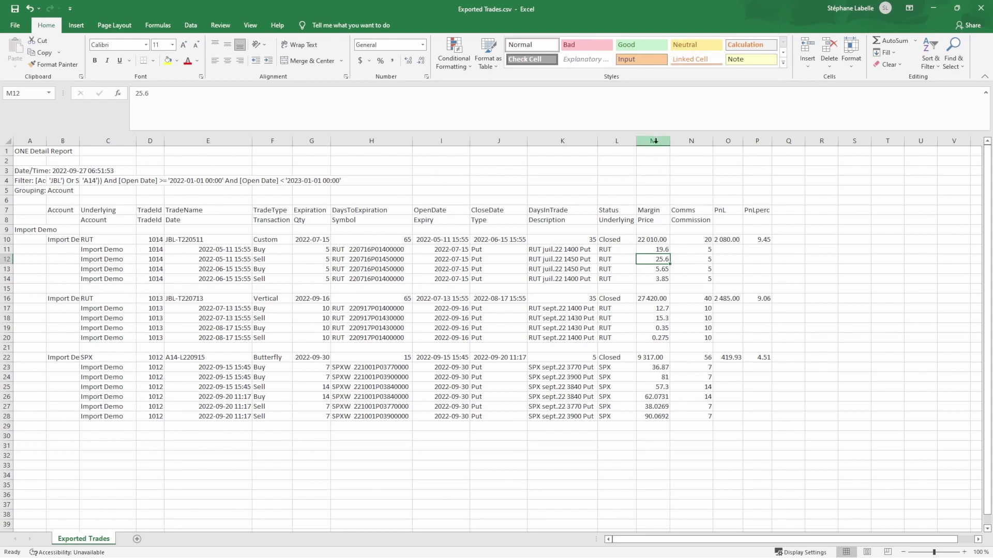
click(647, 415)
click(650, 468)
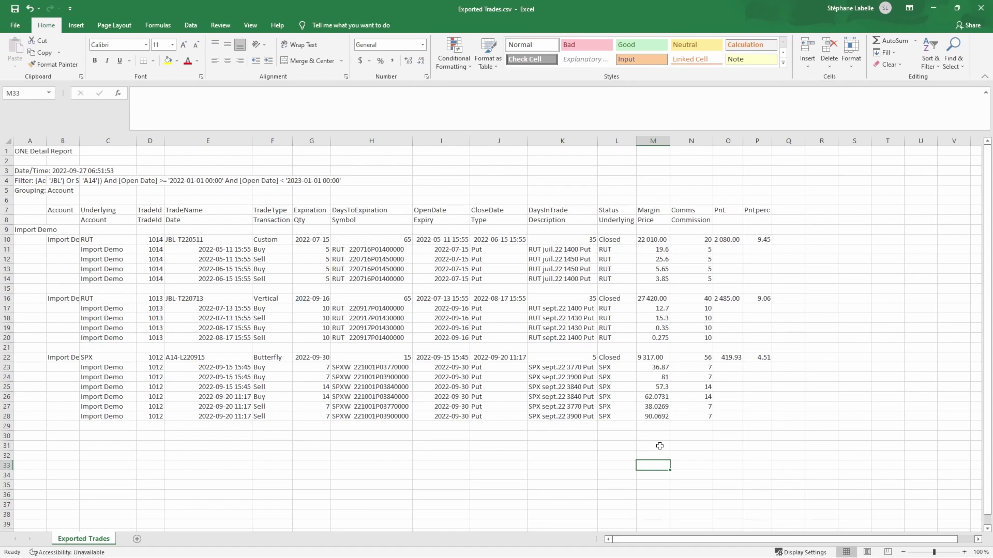
text(=)
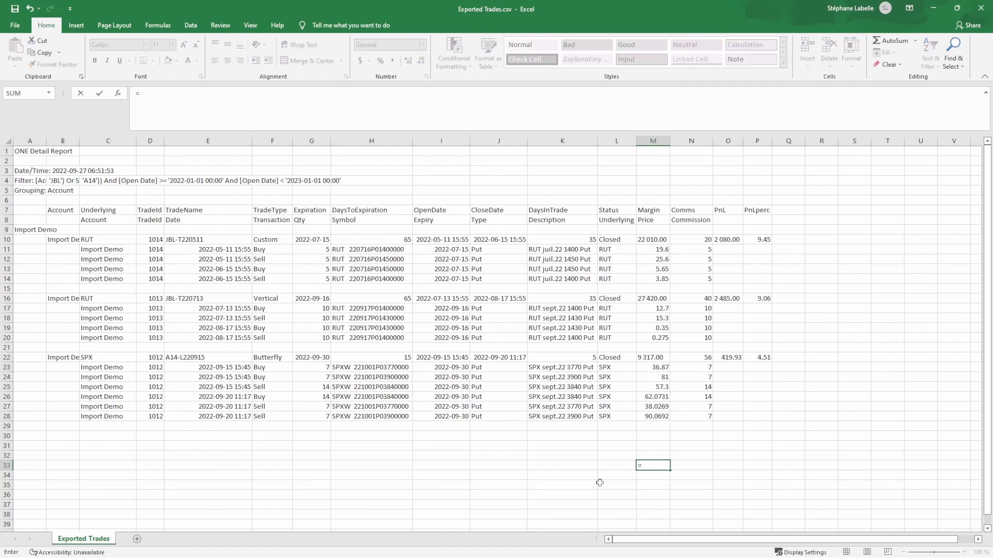
click(661, 416)
text(+1)
key(Return)
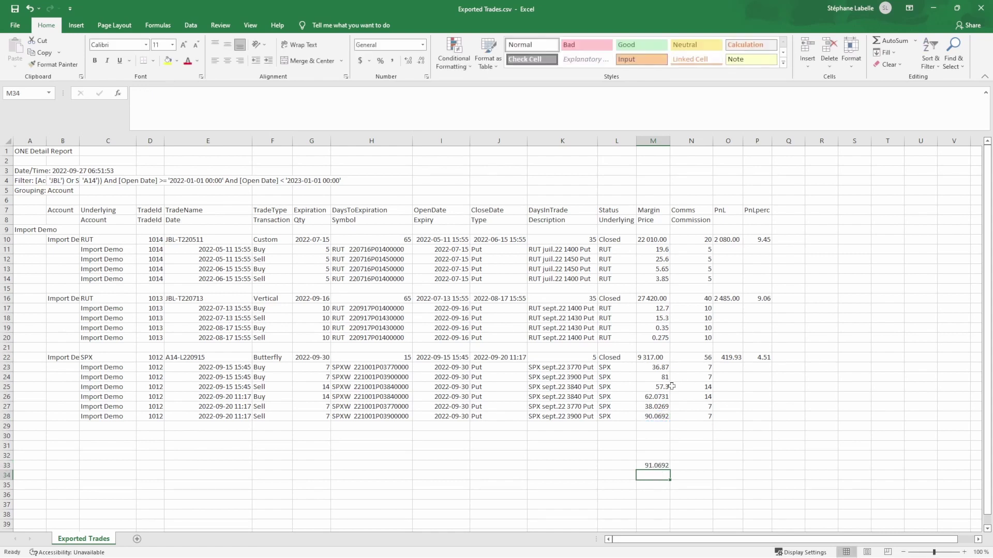
click(656, 464)
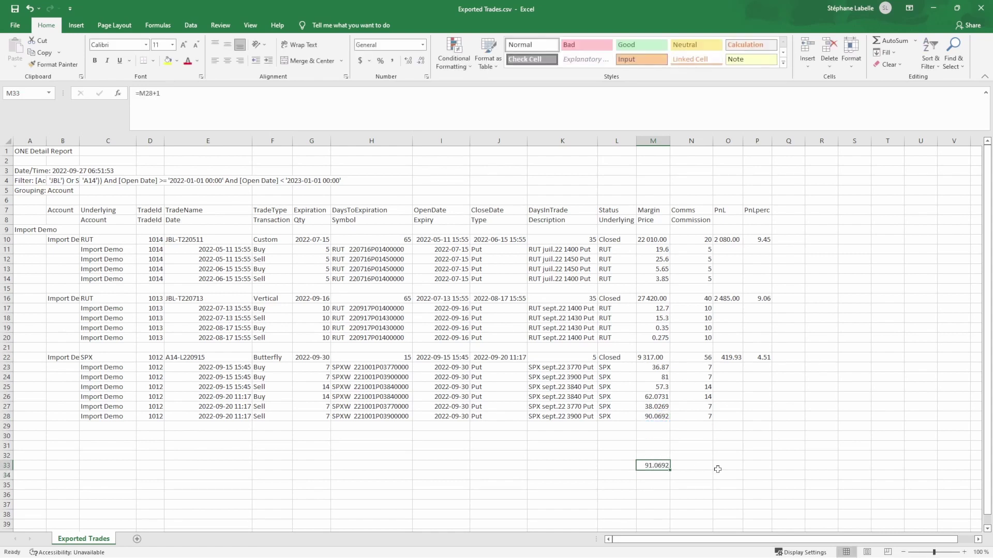
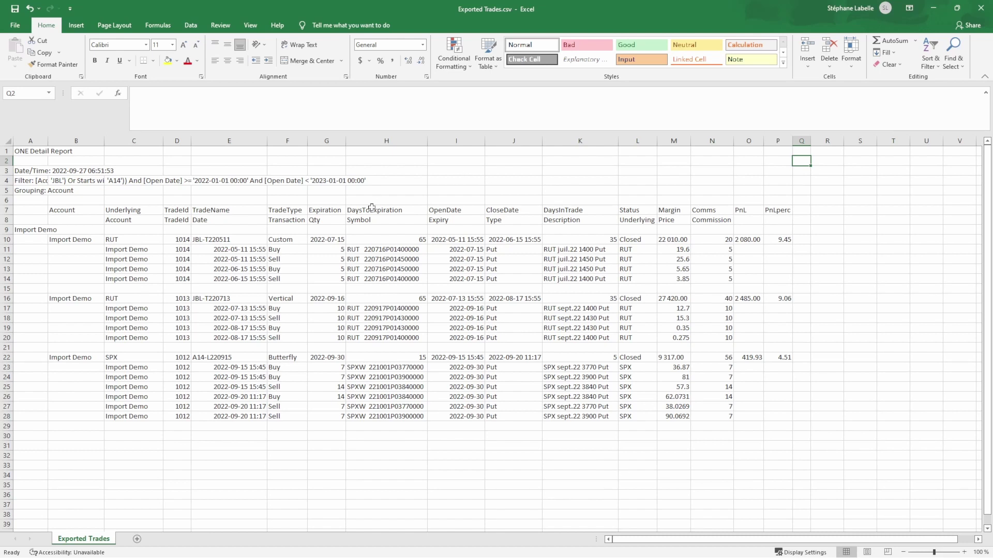
Open the OneExportTemplate.xlsx workbook and bring its ONE Detail Report columns into view
key(ctrl+o)
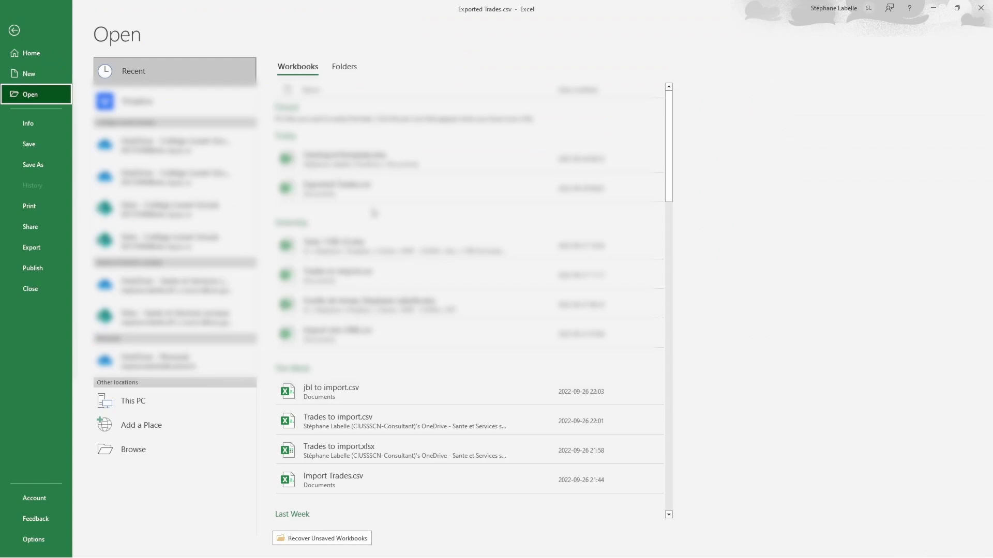
click(407, 170)
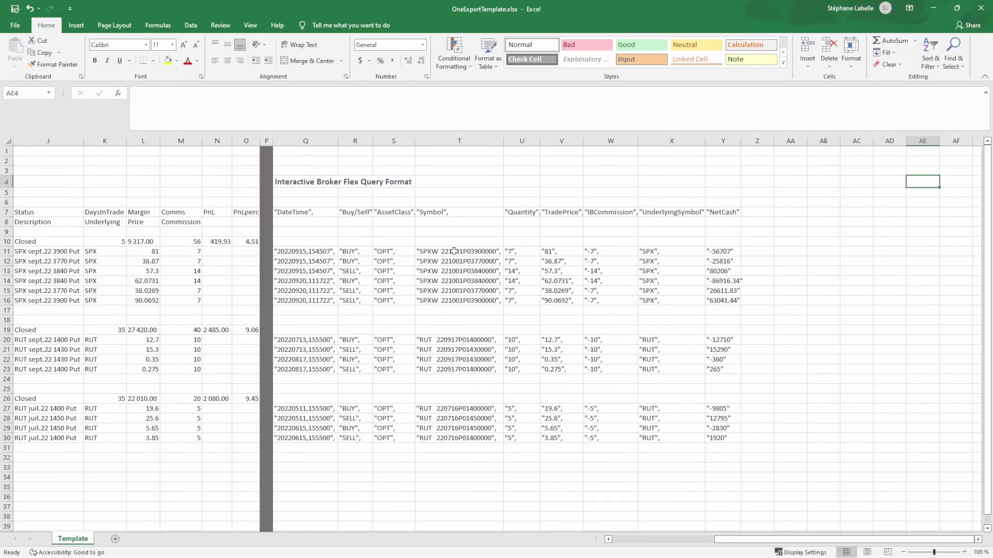
click(678, 543)
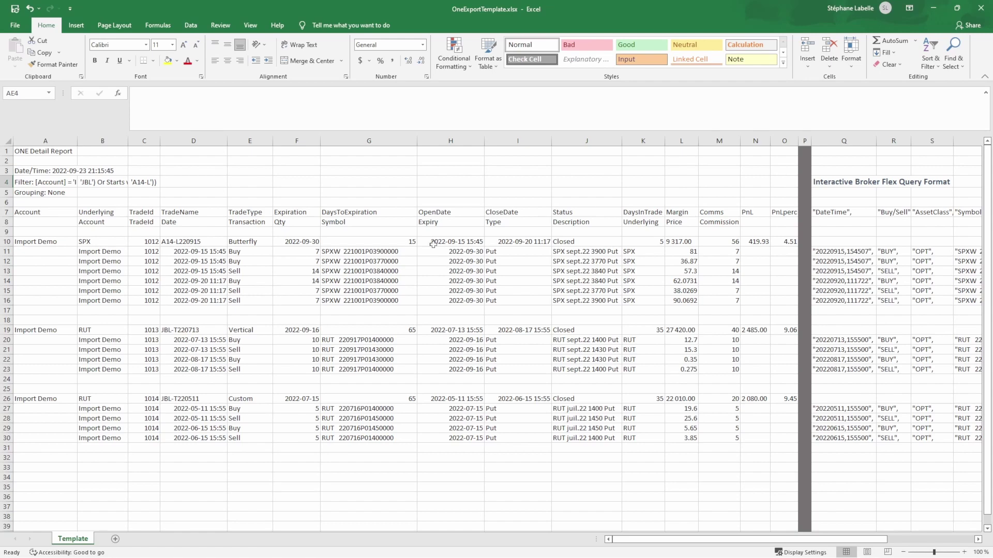
Examine the template's row 14 trade data and the matching formulas under Interactive Broker Flex Query Format
click(563, 283)
key(Right)
key(Right)
key(Right)
key(Right)
key(Right)
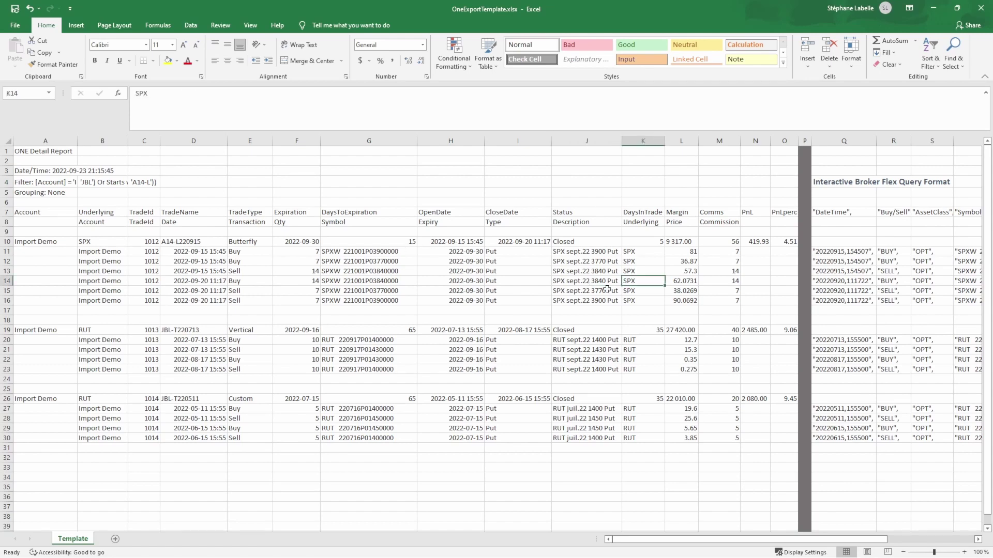
key(Right)
key(Right)
key(Right)
key(Right)
key(Right)
key(Right)
key(Right)
key(Right)
key(Right)
key(Right)
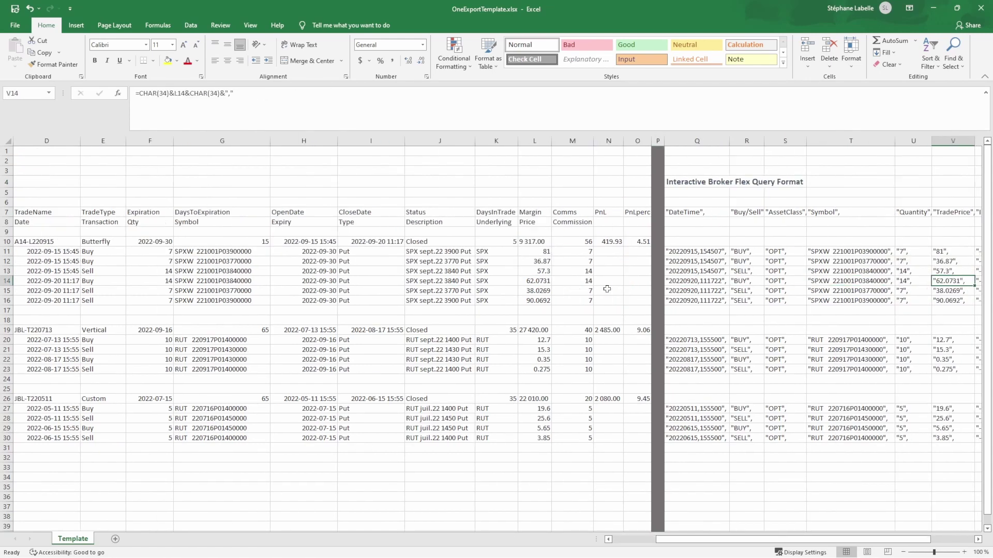
key(Left)
key(Left)
key(Left)
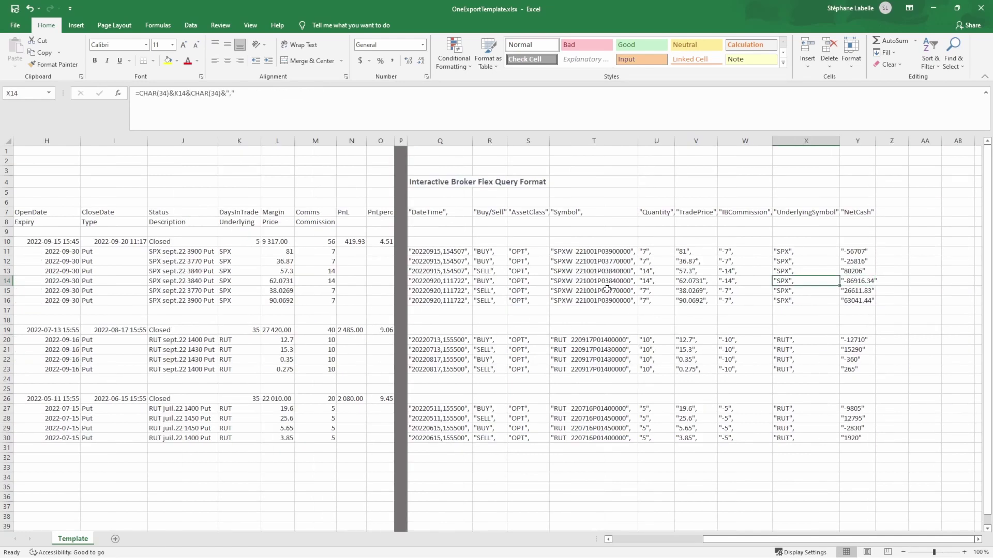
key(Up)
key(Up)
key(Up)
key(Up)
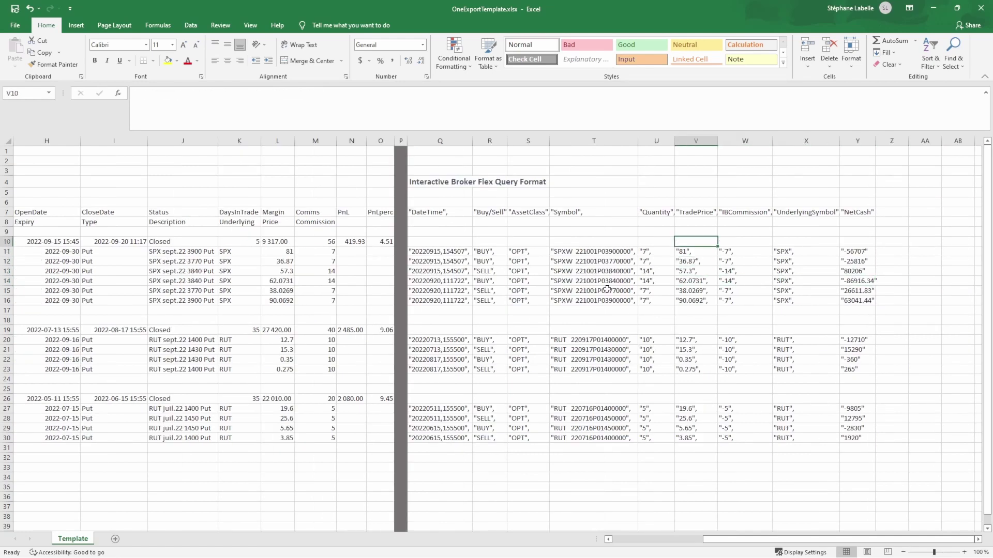
Copy the Flex Query headers and first formula row, Q7:Y11, from the template into Exported Trades.csv starting at R7
drag(427, 212, 445, 261)
key(ctrl+c)
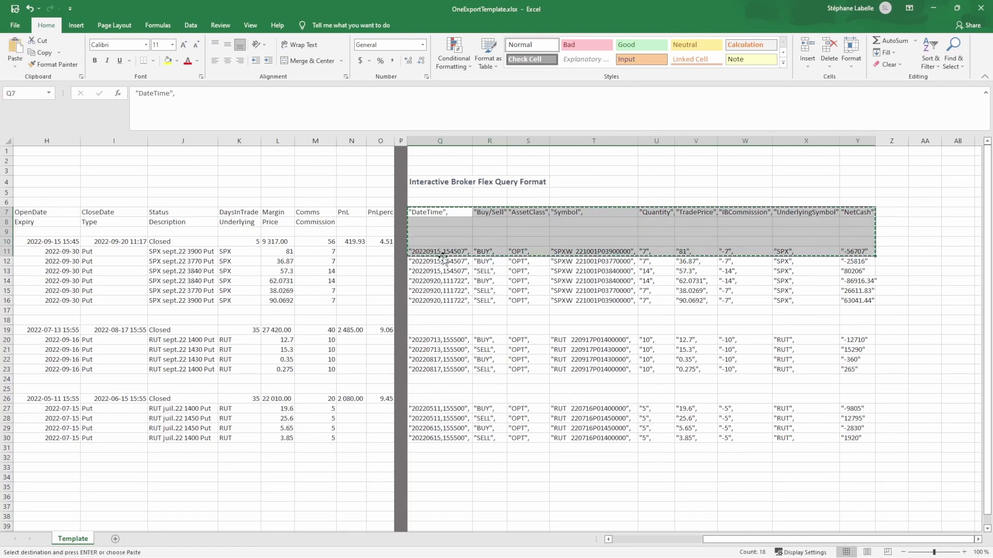
key(alt+Tab)
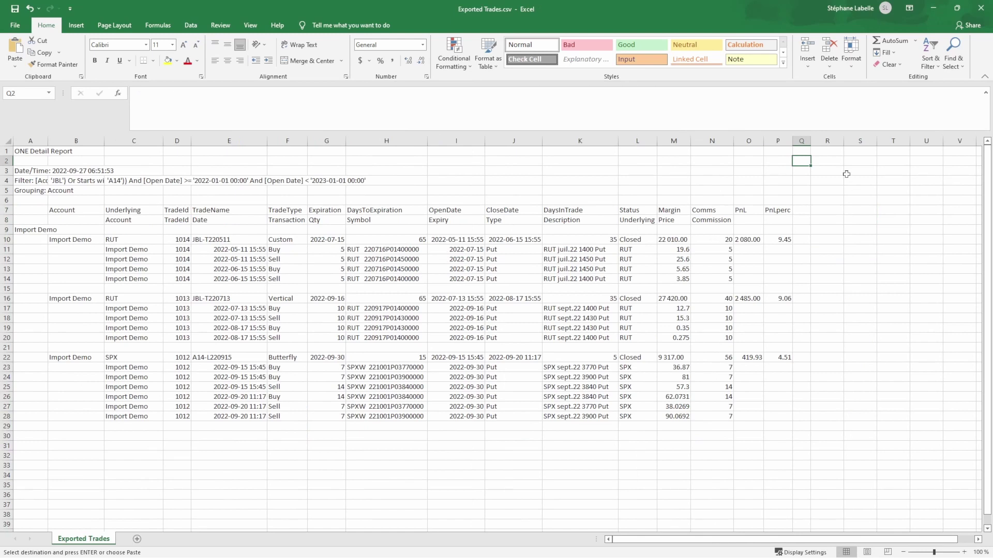
click(827, 210)
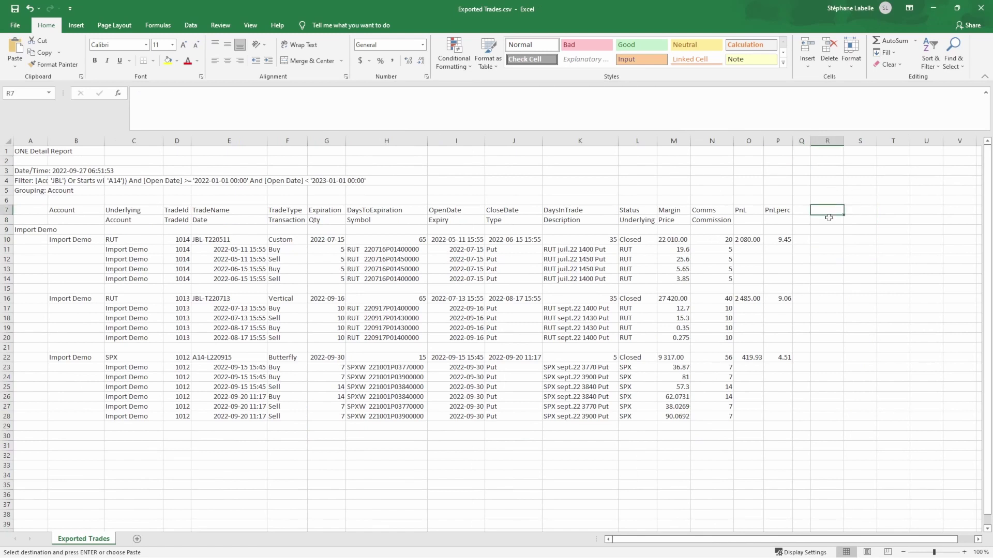
key(ctrl+v)
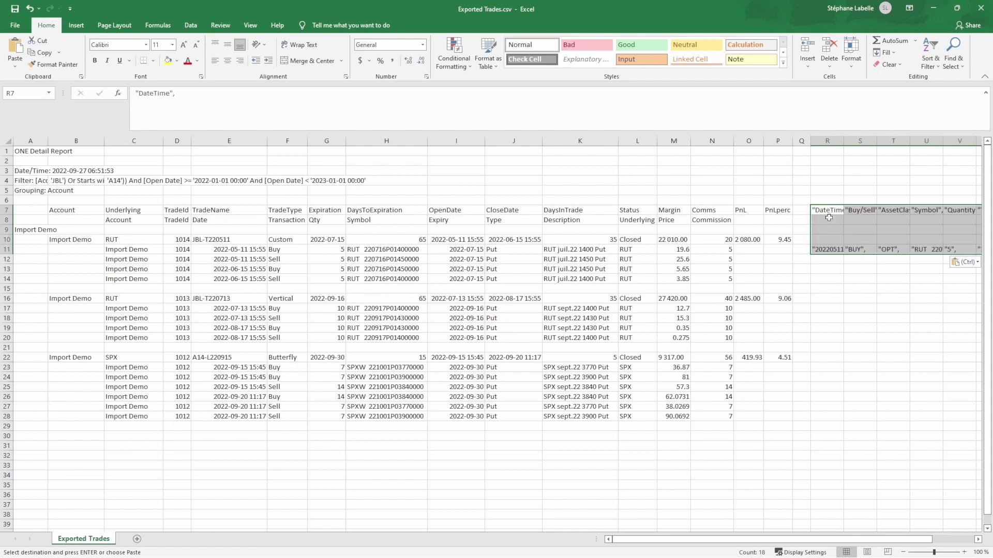
Apply the Bad cell style to column Q as a divider before the Flex Query columns
click(802, 141)
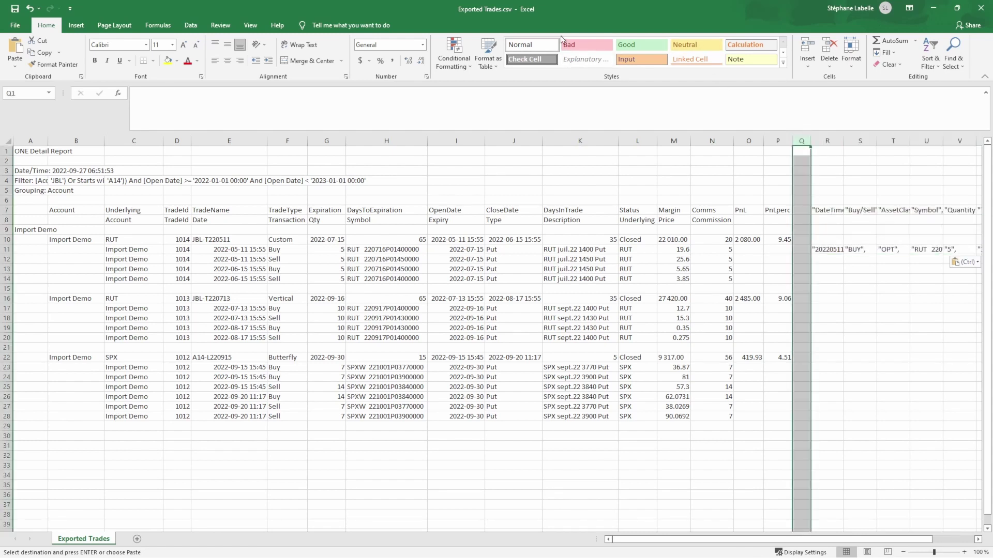
click(578, 49)
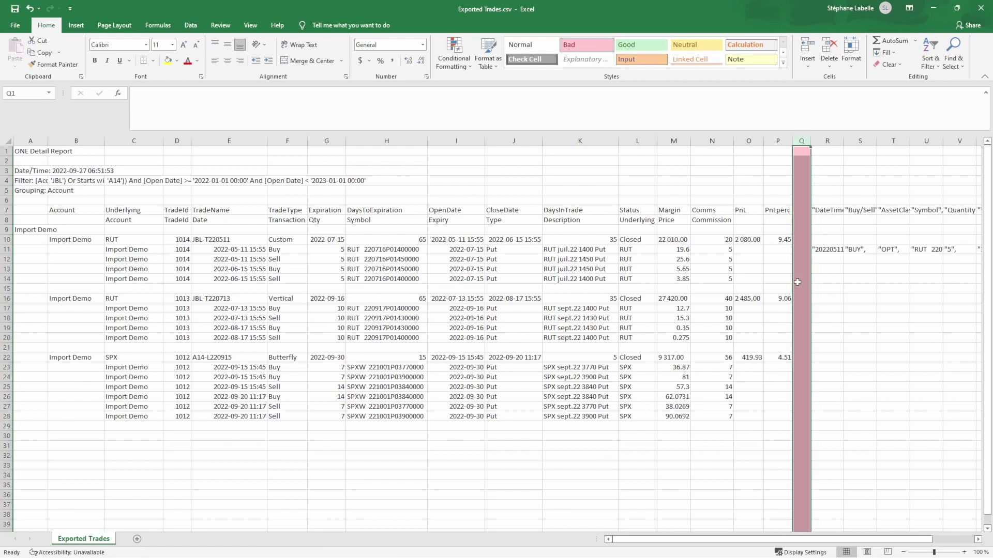
click(829, 296)
Examine the pasted Flex Query headers and first trade row across columns R through Z
click(828, 238)
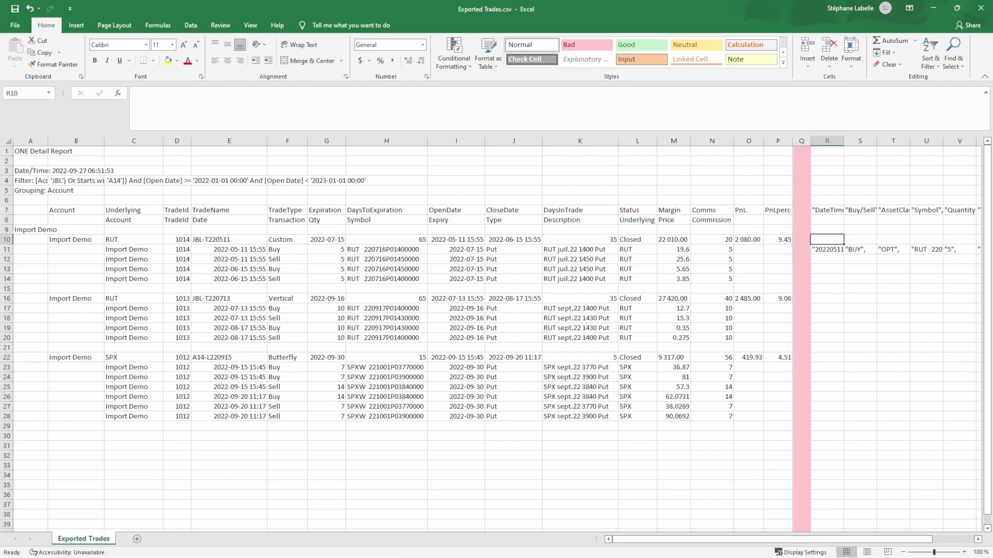
key(Right)
key(Right)
key(Right)
key(Right)
key(Right)
key(Right)
key(Right)
key(Right)
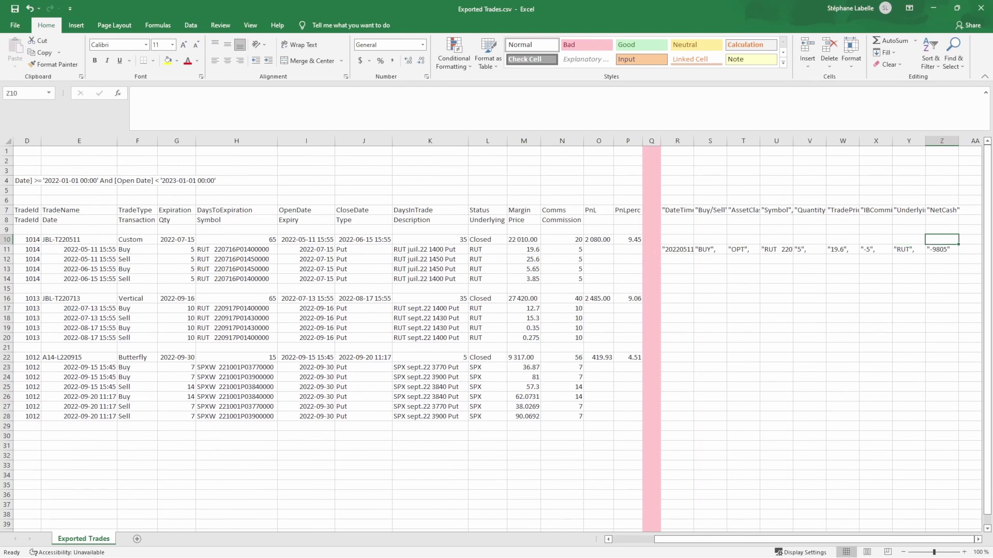
AutoFit the widths of columns R through AA to their contents
key(Right)
key(Right)
drag(573, 141, 868, 140)
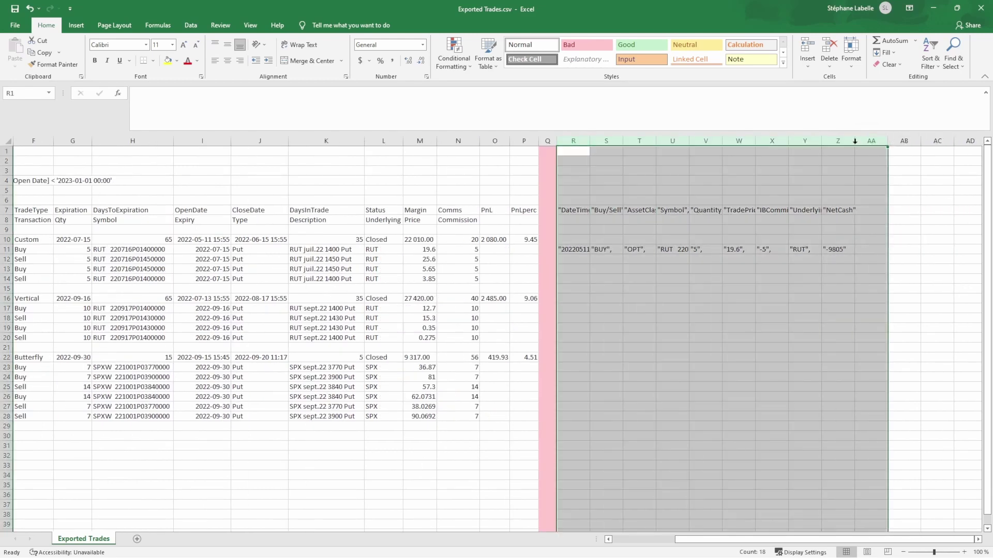
double_click(855, 141)
click(681, 282)
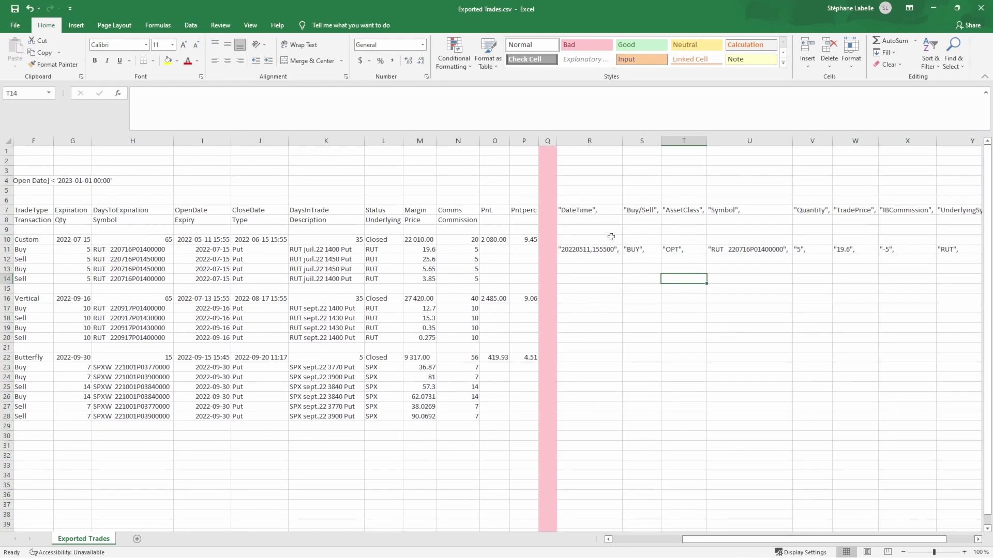
Examine the Flex Query headers in row 7 from DateTime in column R through NetCash in column Z
click(594, 249)
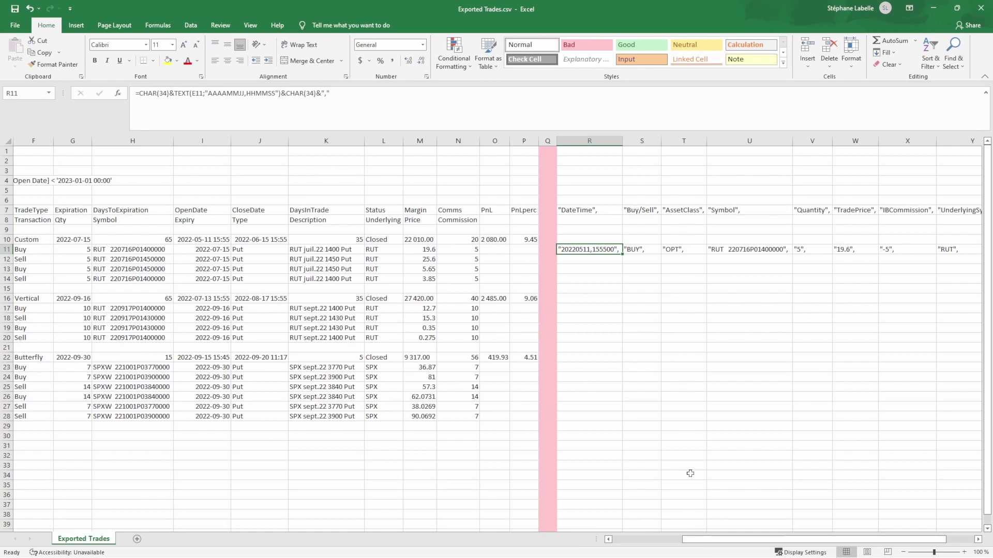
click(582, 210)
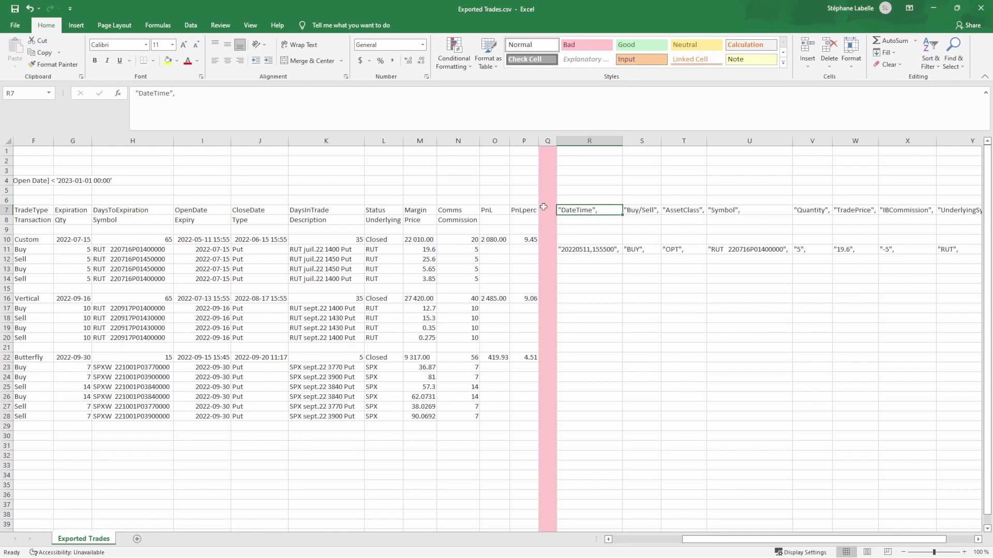
click(650, 208)
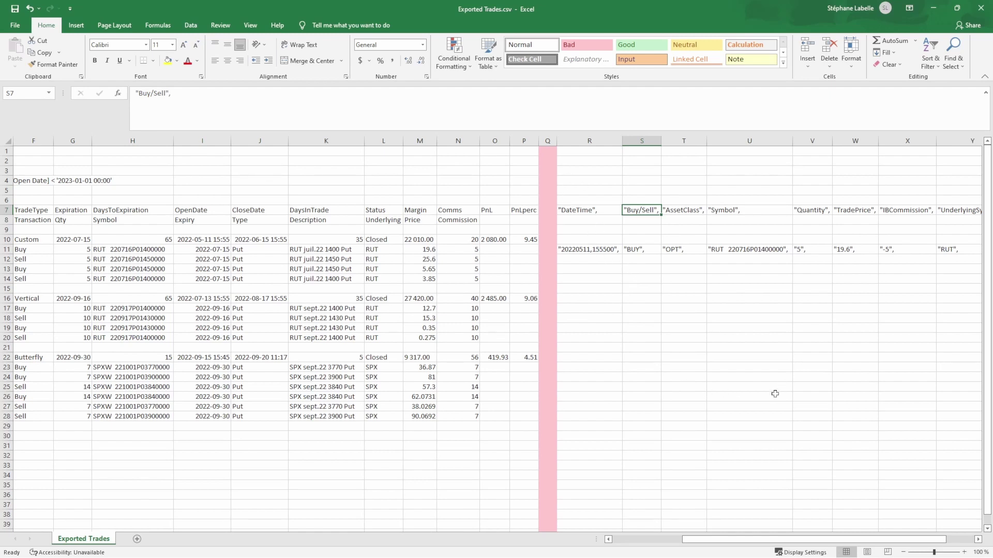
click(604, 249)
click(645, 210)
key(Right)
key(Right)
key(Right)
key(Right)
key(Right)
key(Right)
key(Right)
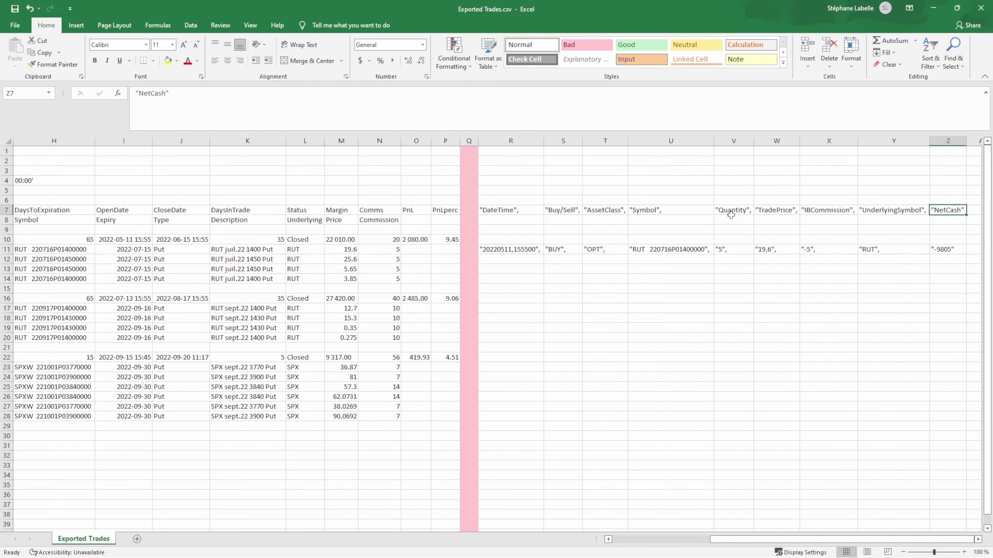
key(Left)
key(Left)
key(Left)
key(Left)
key(Down)
key(Down)
key(Down)
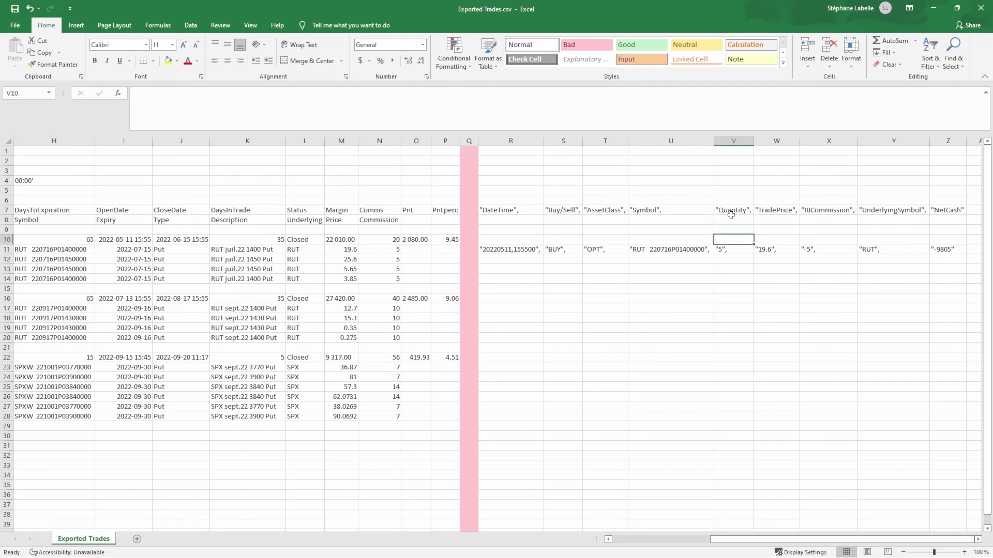
Examine the trade summary in D10:P10 and the R11 DateTime formula, including its CHAR(34) quotes and TEXT date format
click(505, 250)
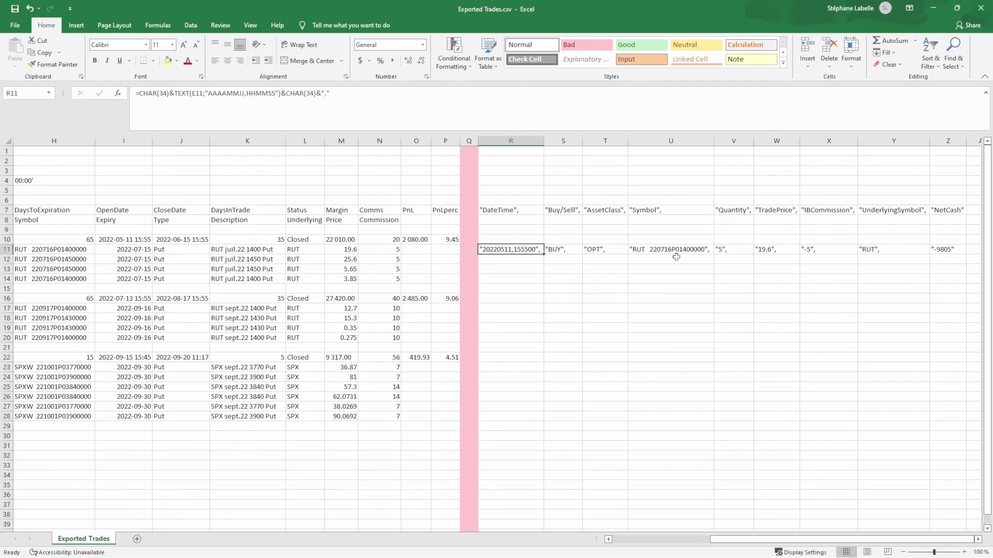
drag(739, 547, 670, 521)
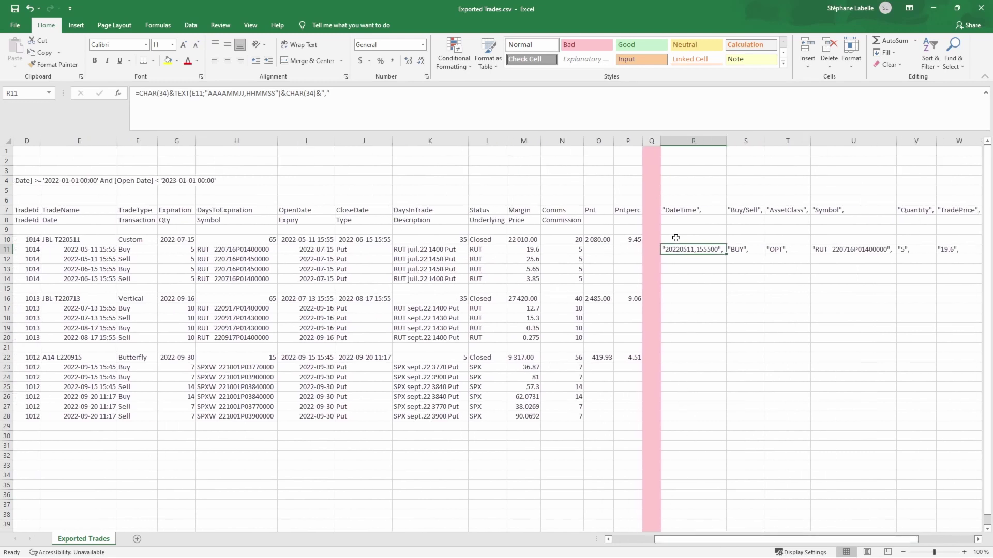
click(594, 257)
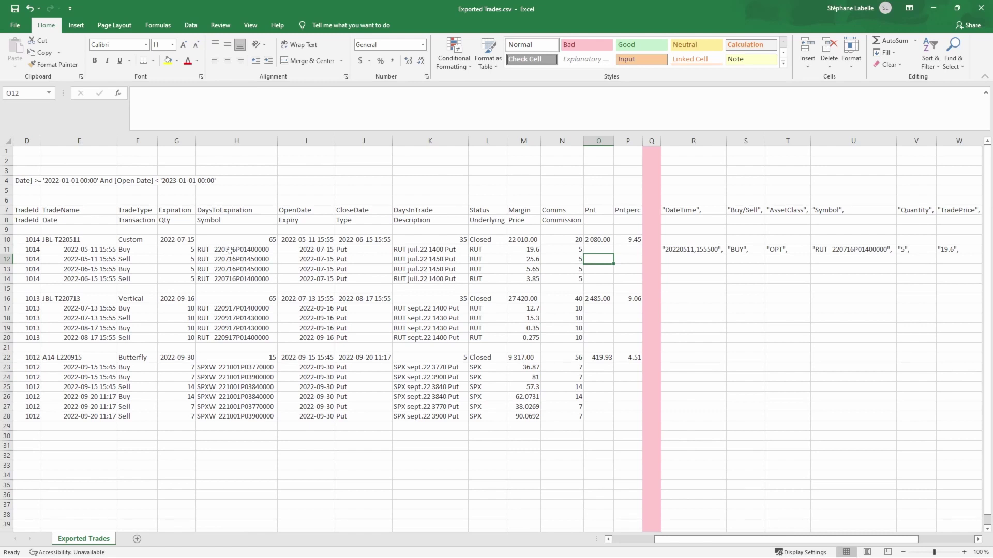
drag(635, 239, 23, 240)
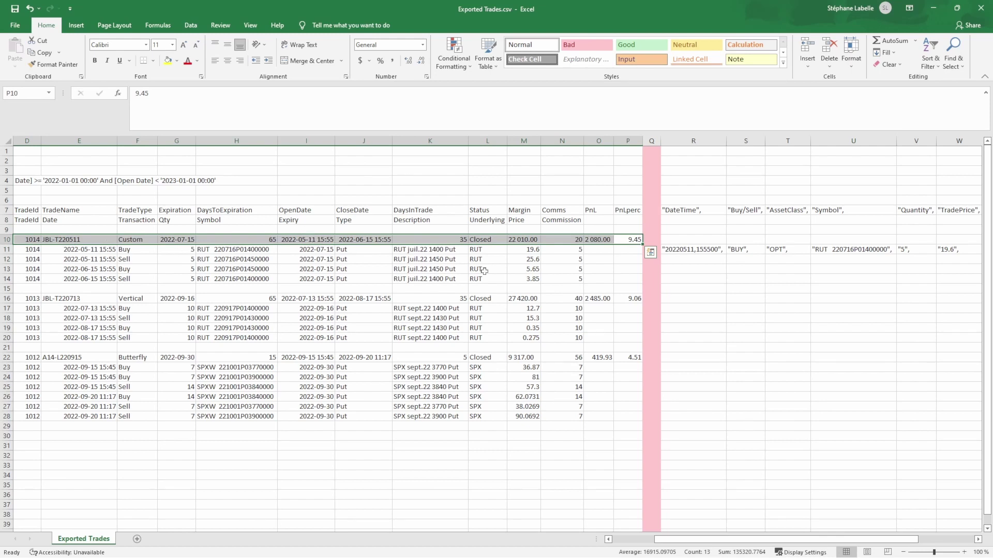
click(680, 250)
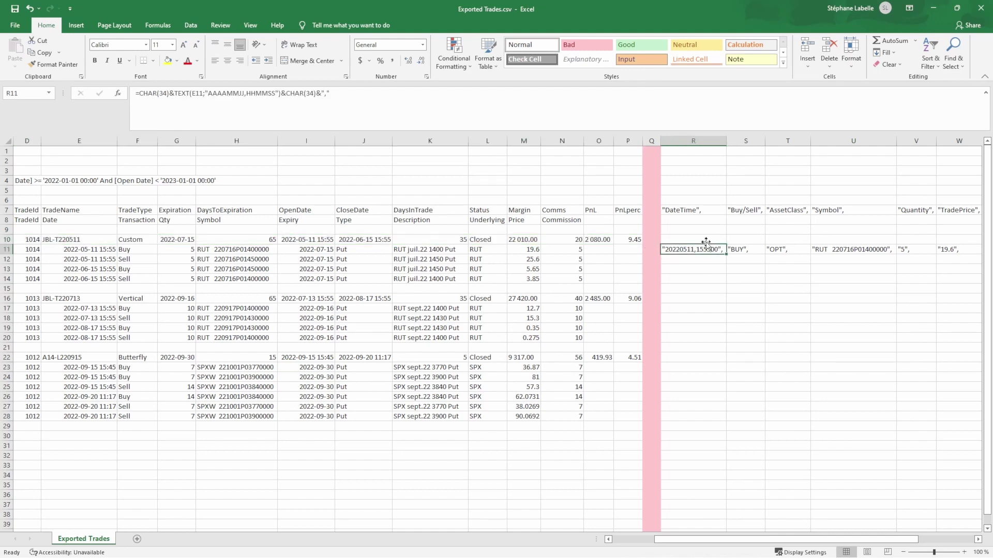
double_click(701, 250)
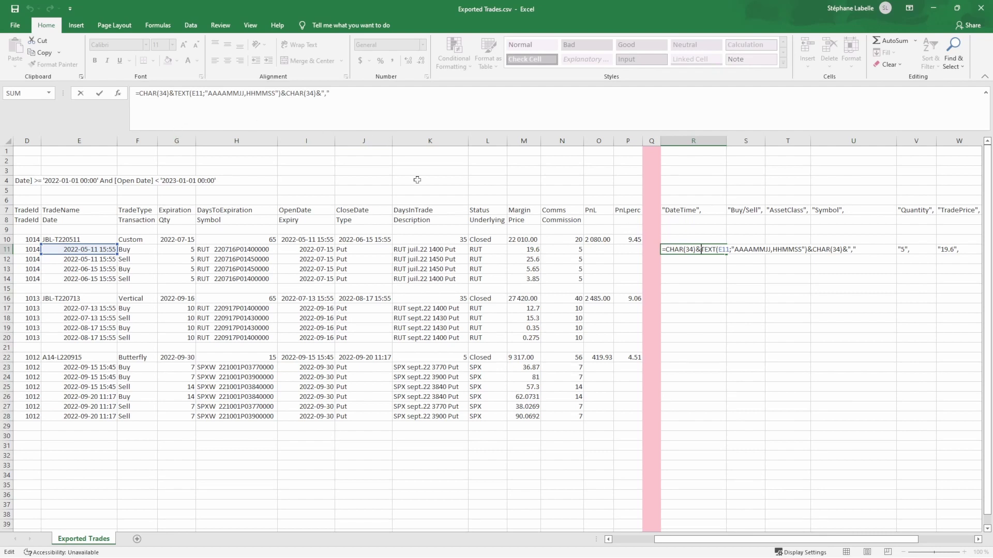
drag(170, 96, 133, 97)
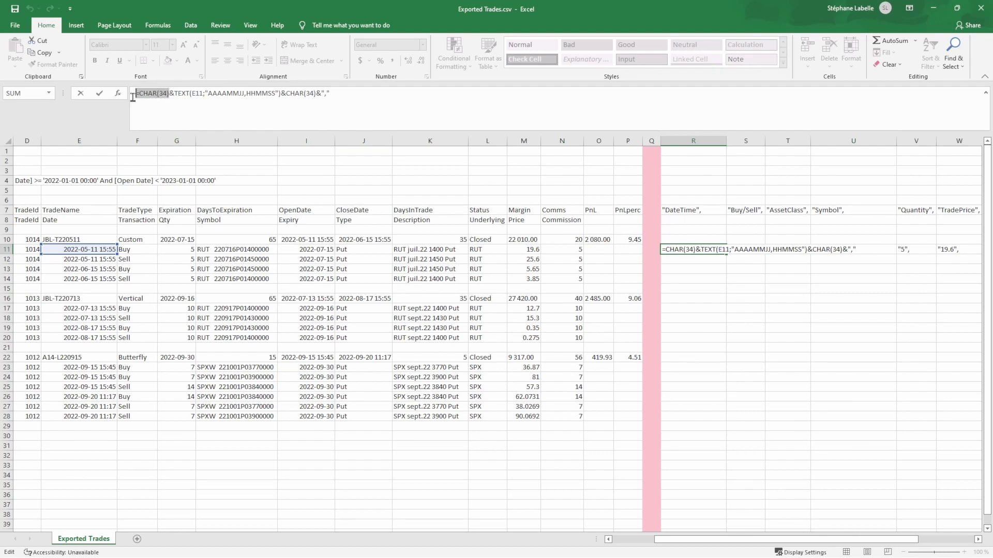
drag(279, 92, 316, 93)
click(333, 95)
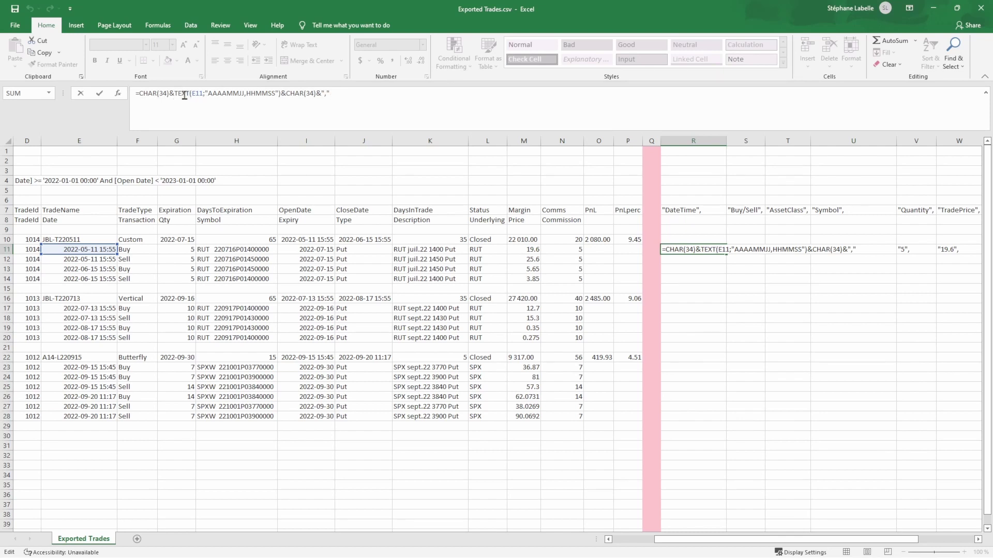
click(279, 98)
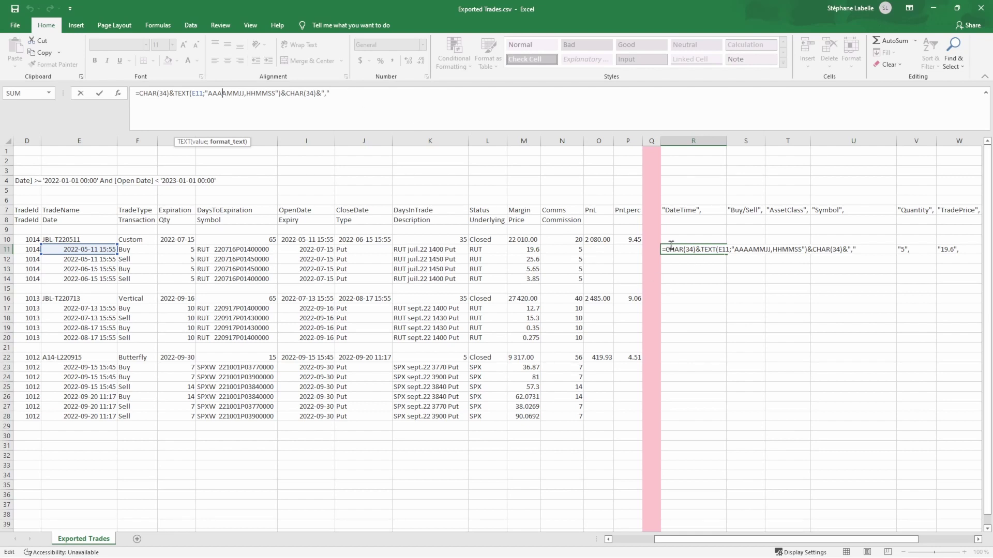
key(ctrl+Return)
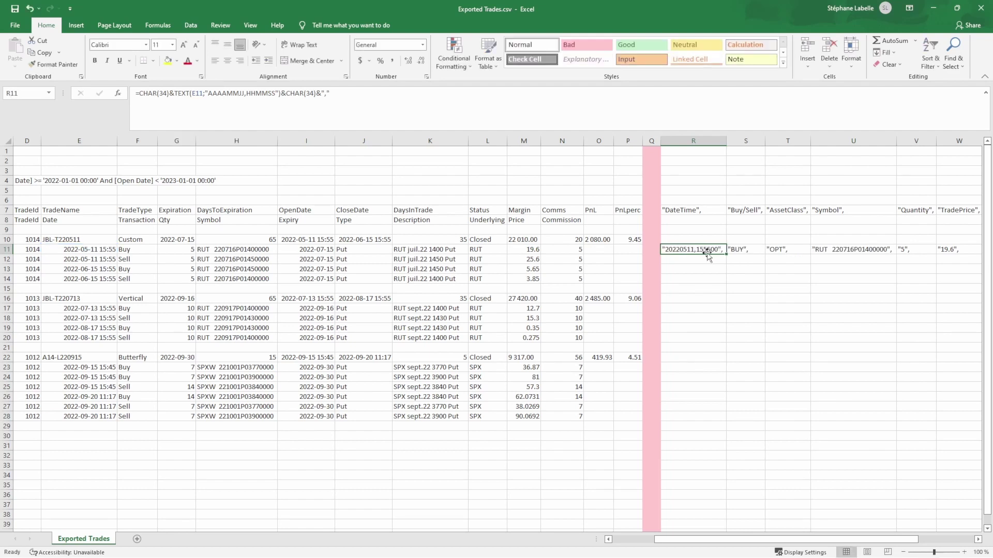
Examine the row 11 entries for Buy/Sell, AssetClass, Symbol and Quantity and the source cells they reference
click(746, 249)
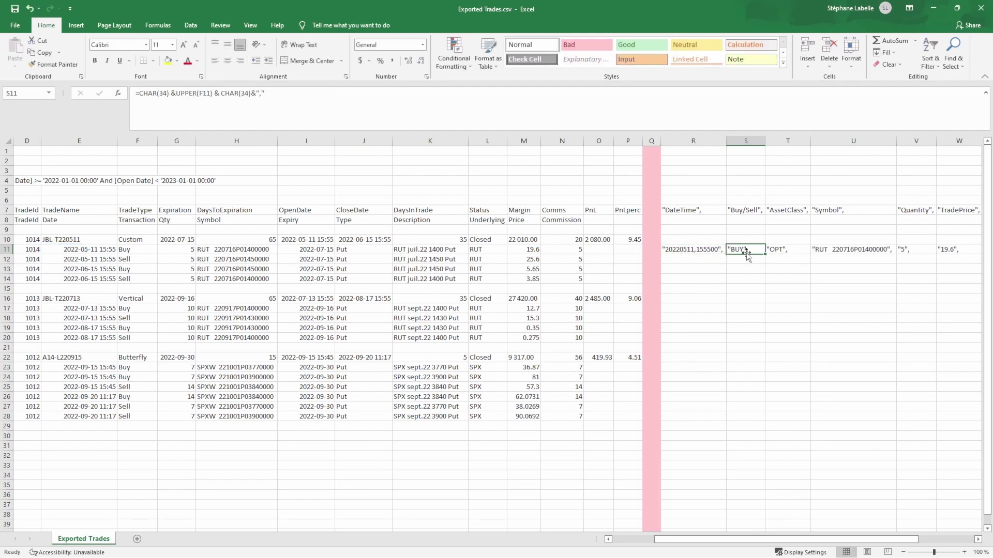
double_click(751, 250)
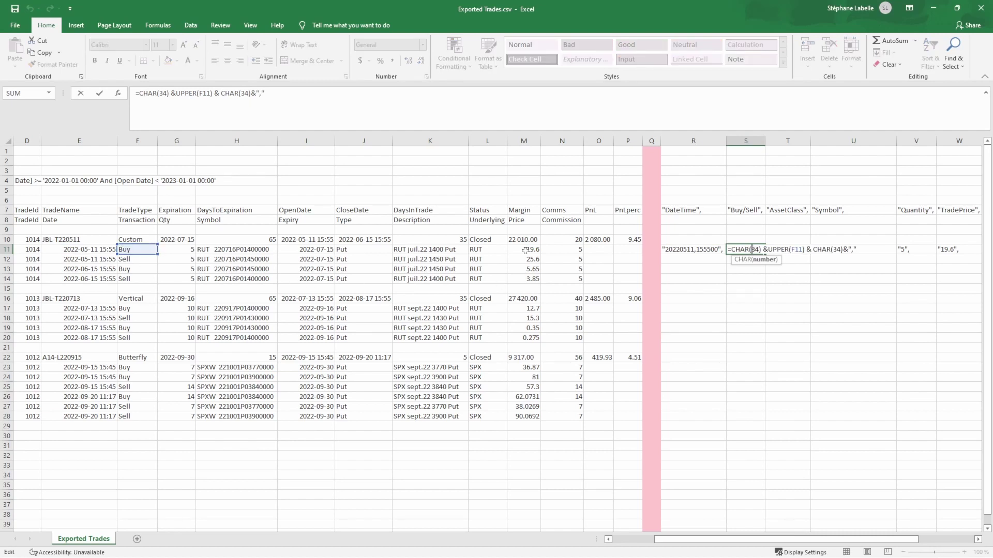
key(Escape)
click(784, 254)
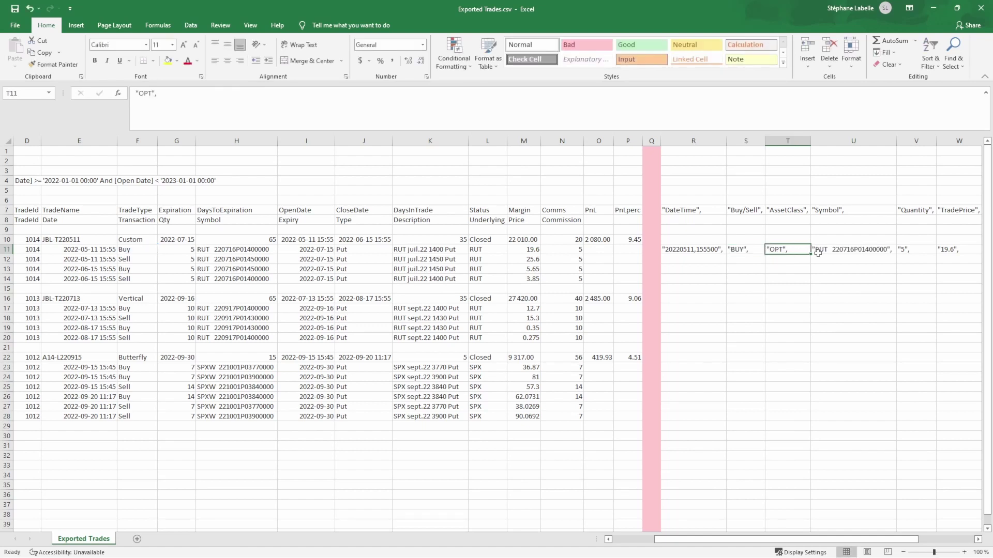
click(841, 251)
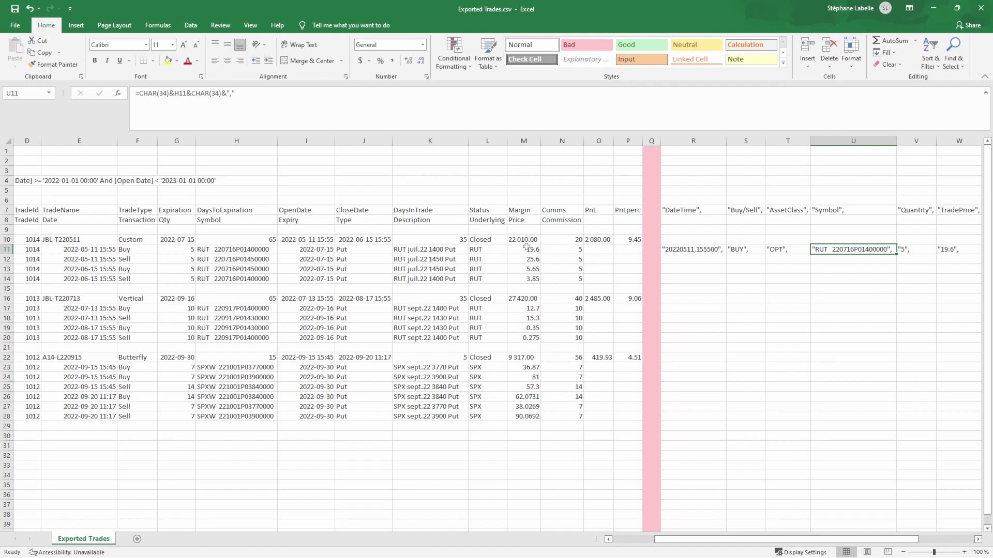
click(915, 253)
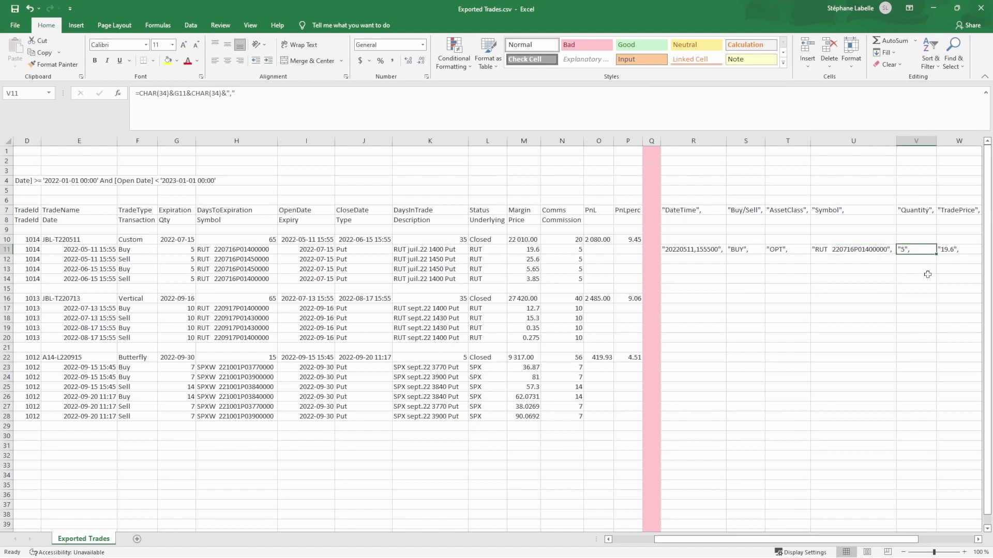
double_click(916, 250)
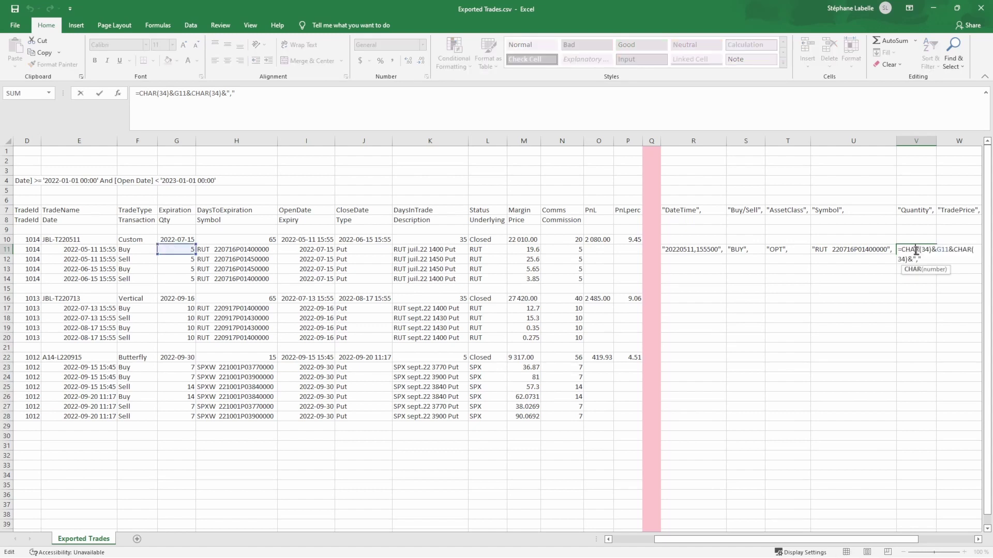
key(Escape)
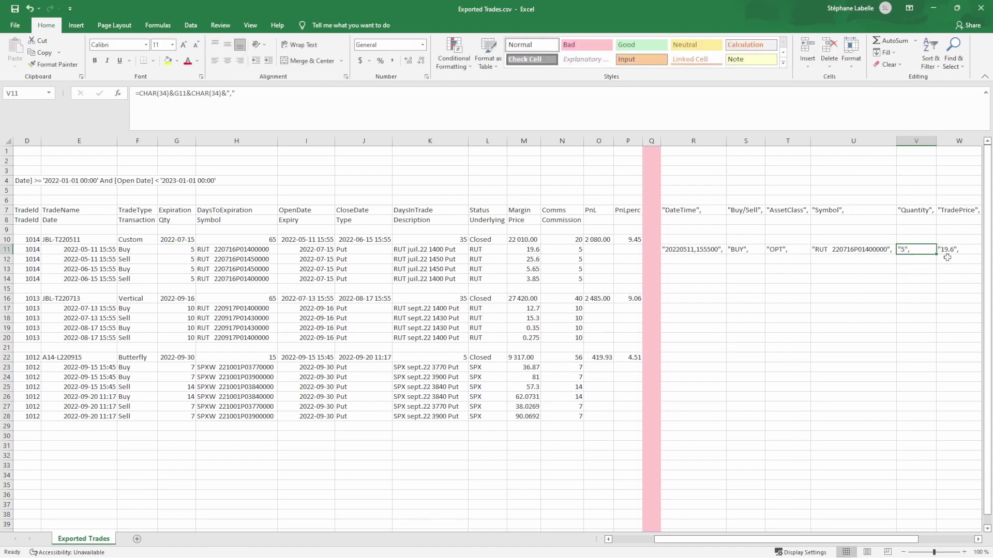
Examine the row 11 formulas for TradePrice, IBCommission, UnderlyingSymbol and NetCash in columns W through Z
click(953, 253)
scroll(953, 253, right, 3)
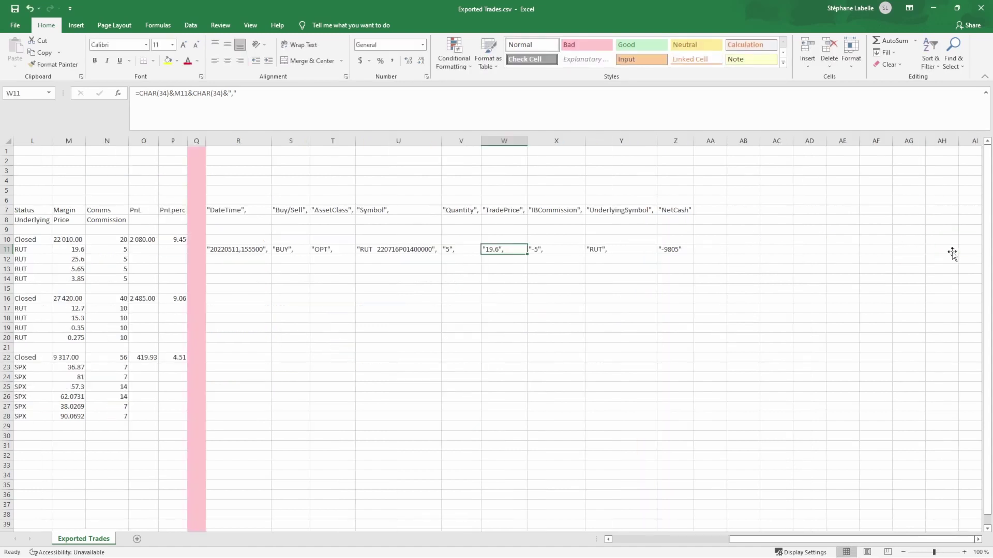
double_click(494, 249)
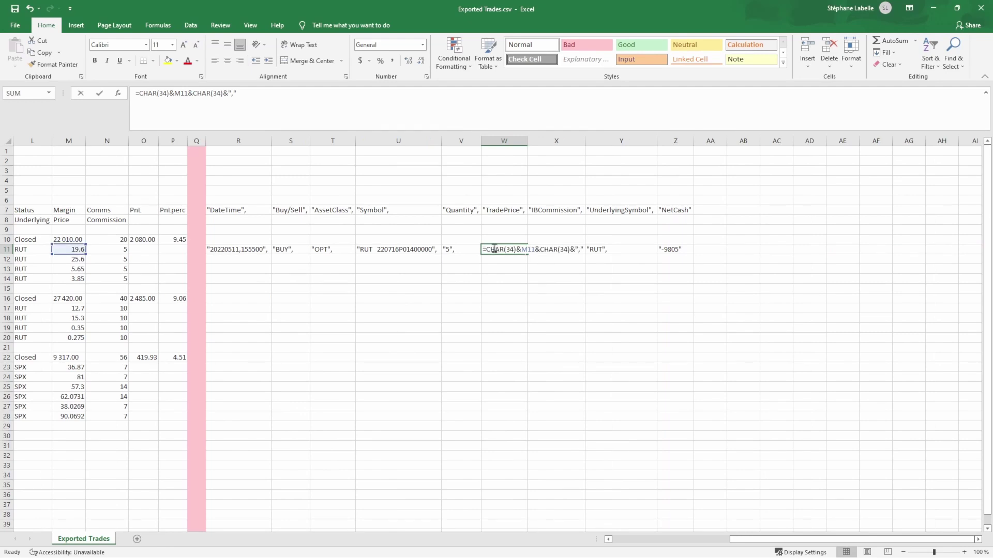
key(Escape)
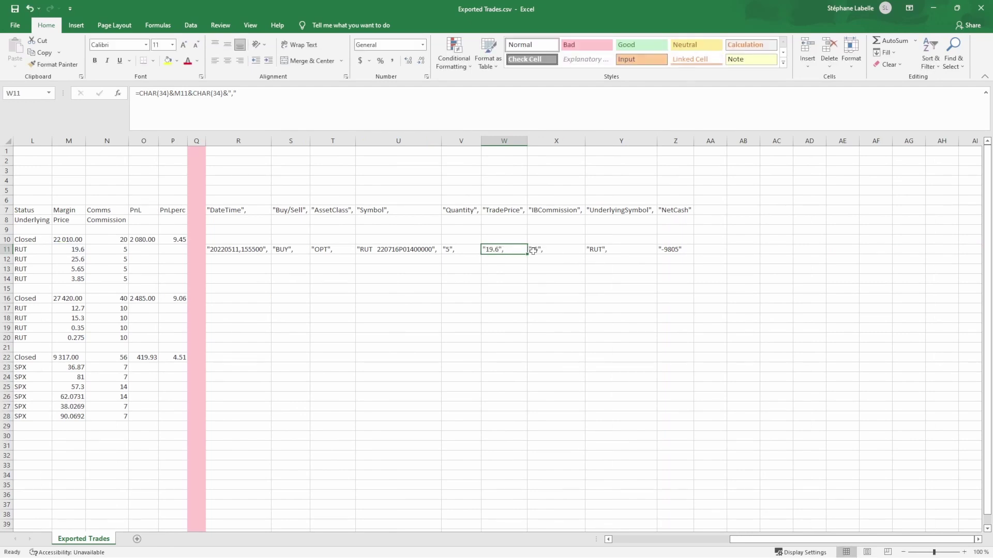
click(540, 250)
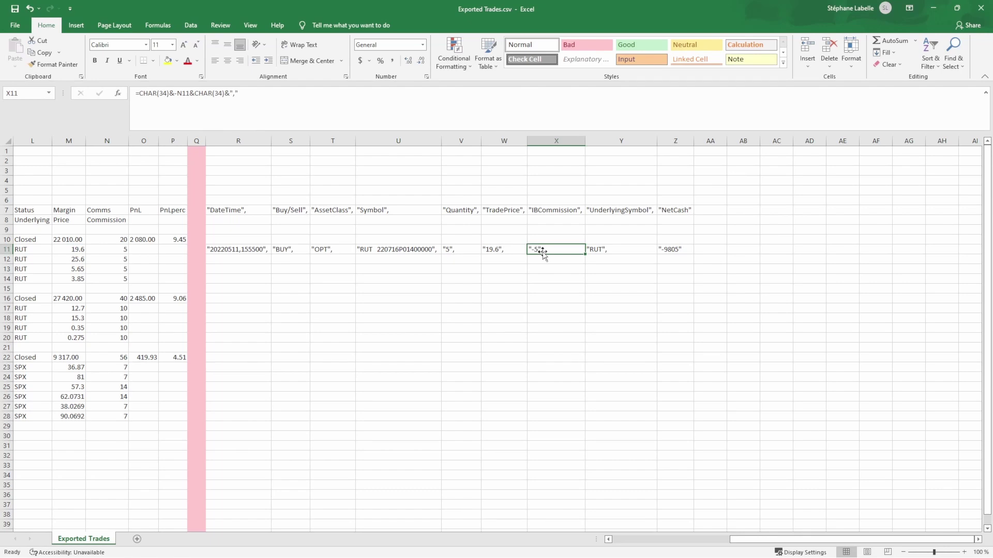
click(590, 253)
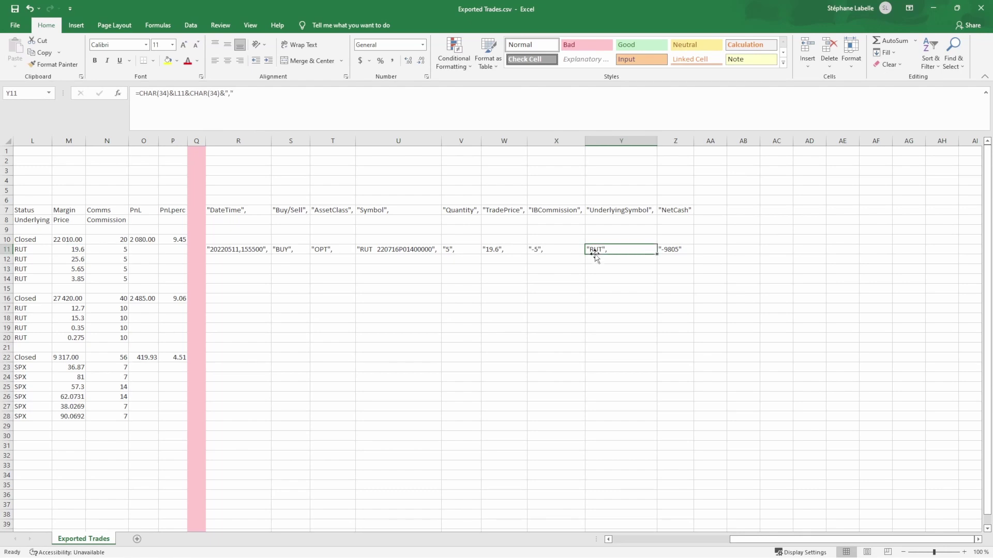
click(667, 249)
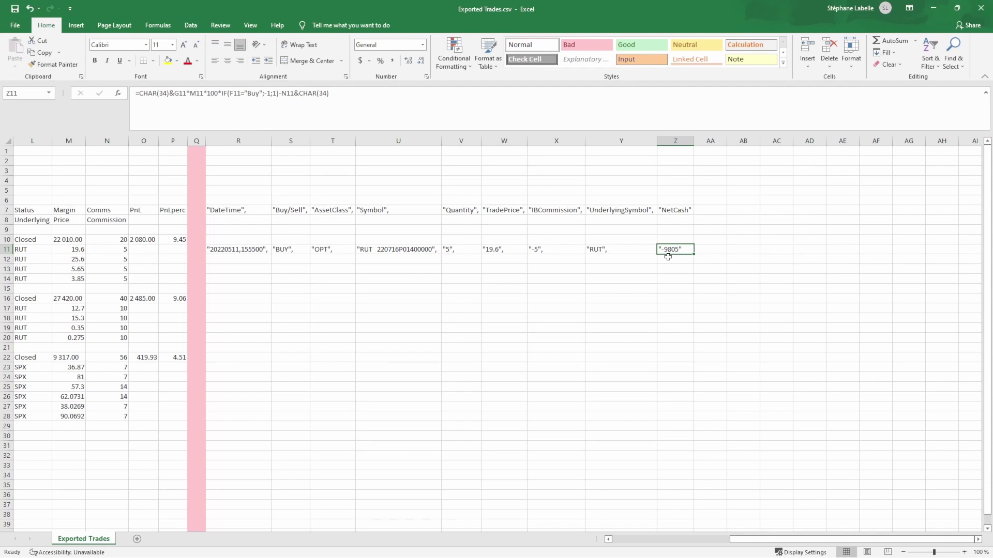
Fill the R11:Z11 formulas down through row 28, and clear the non-trade rows R15:Z16 and R21:Z22
click(548, 253)
drag(243, 249, 693, 420)
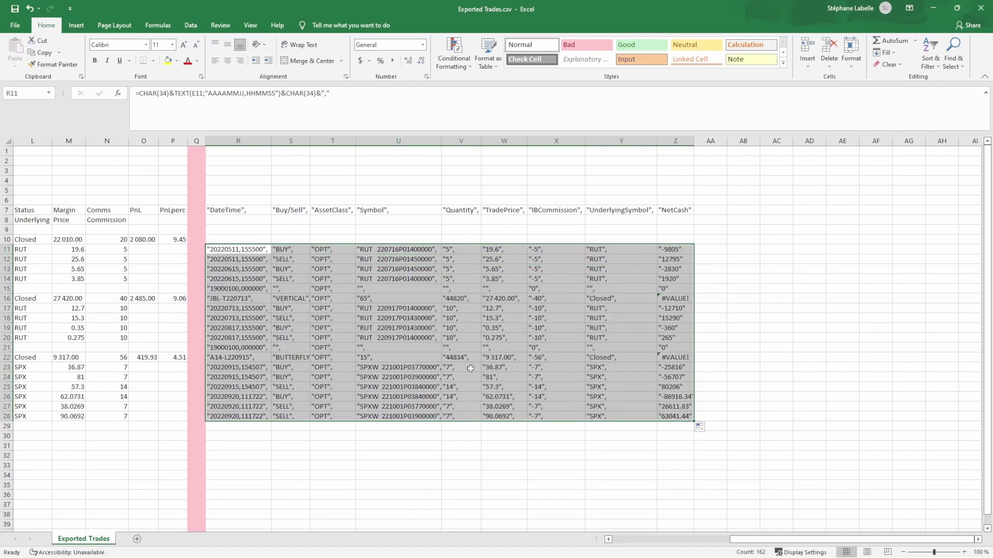
click(296, 296)
drag(253, 293, 688, 299)
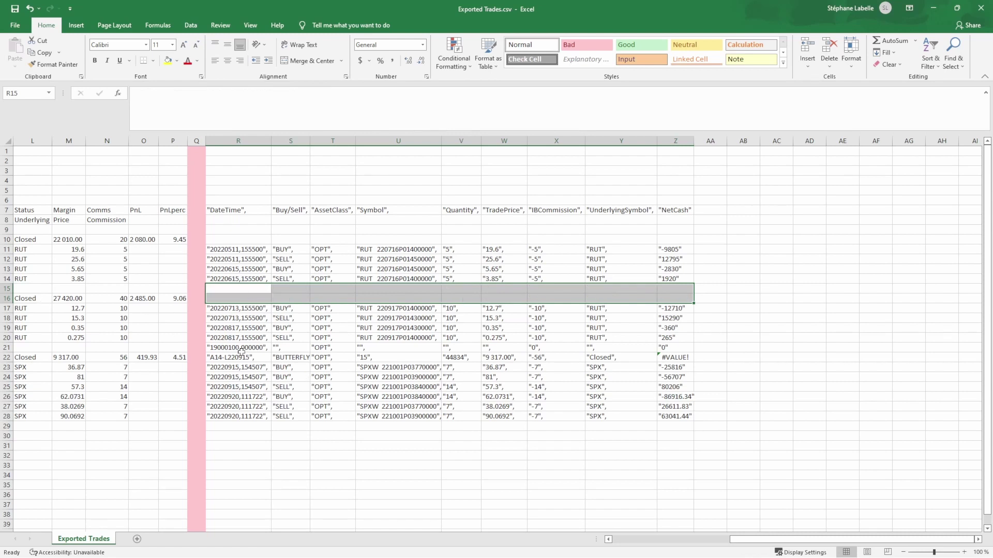
key(Delete)
drag(241, 349, 667, 357)
key(Delete)
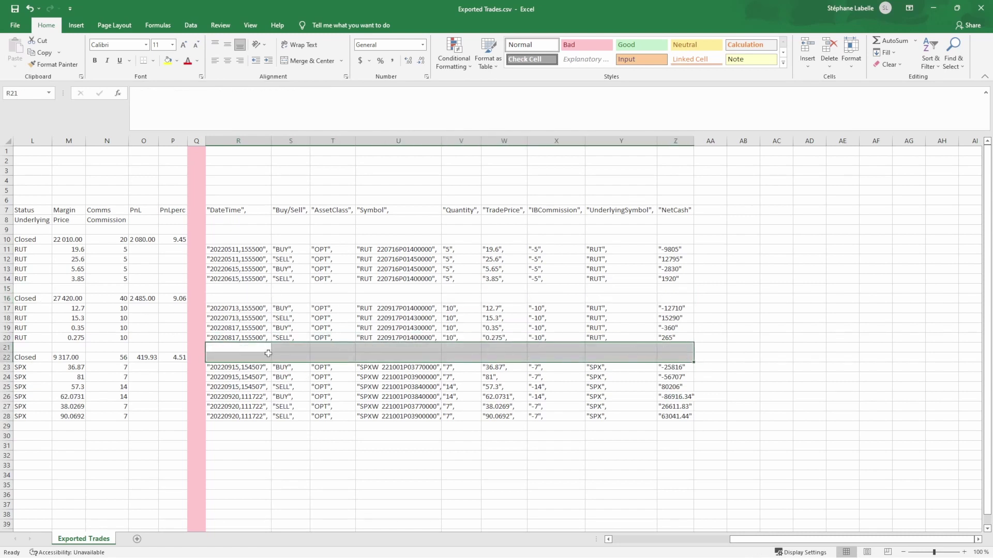
key(Down)
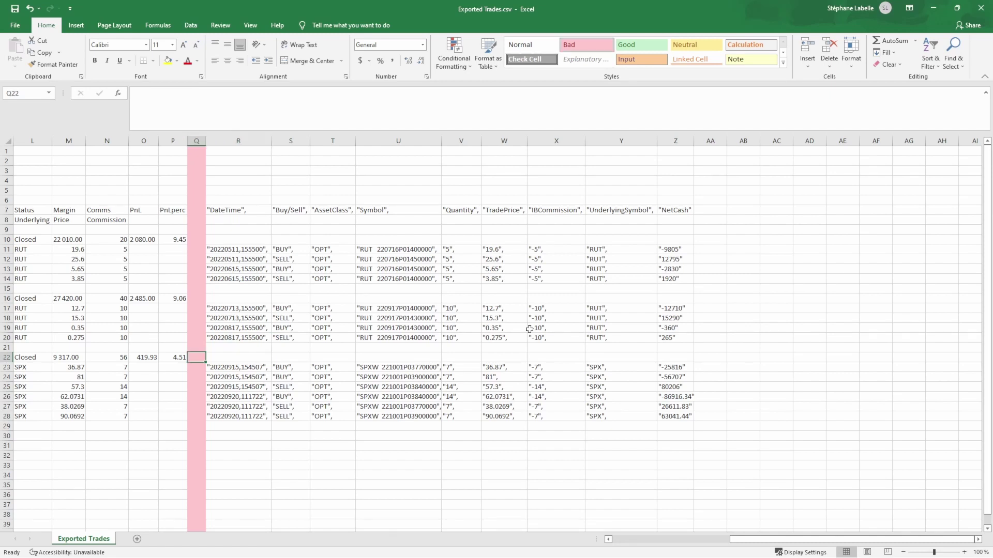
click(226, 236)
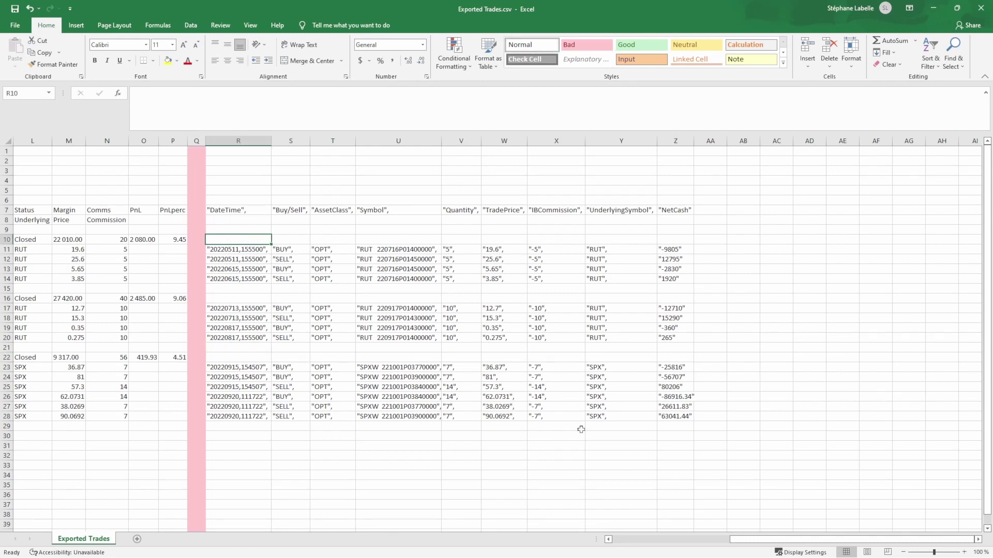
Copy the converted trades in R7:Z28, including the header row, and paste them into a blank Notepad document
mouse_move(216, 209)
mouse_down()
mouse_move(465, 242)
mouse_move(672, 369)
mouse_move(680, 418)
mouse_up()
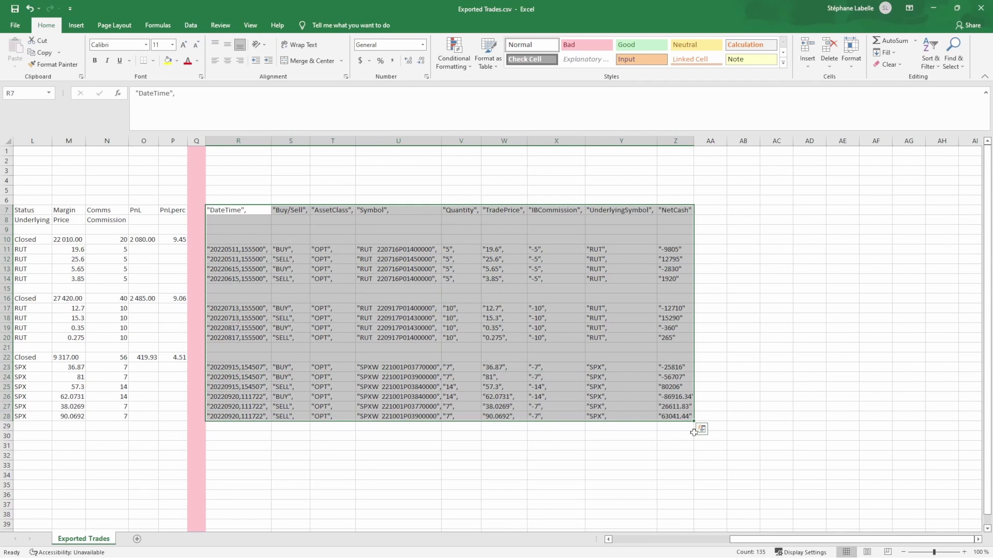
key(ctrl+c)
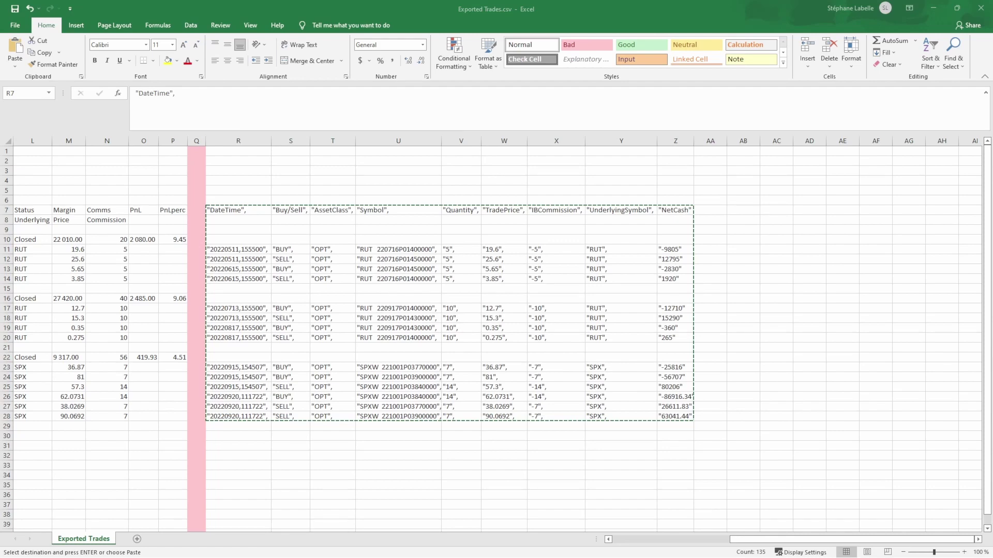
double_click(372, 70)
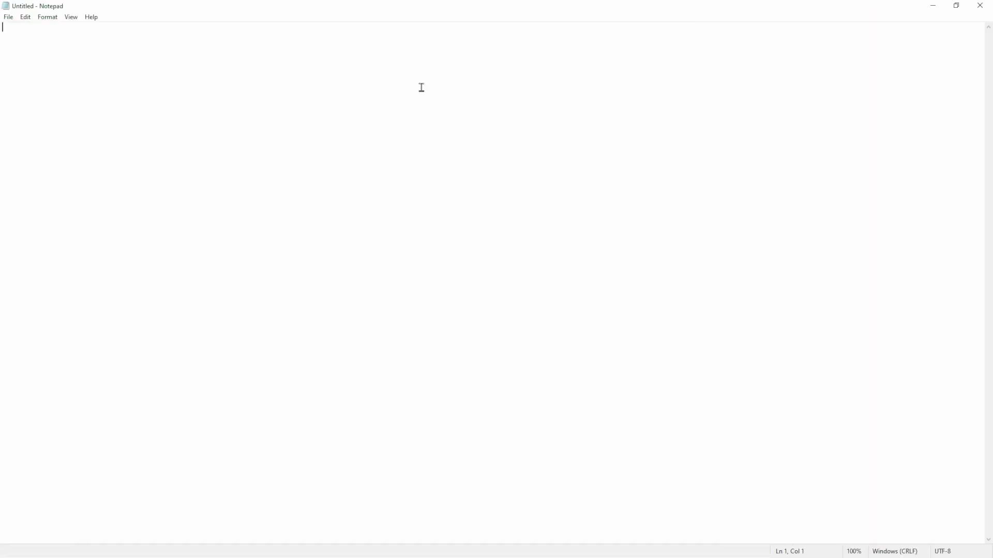
key(ctrl+v)
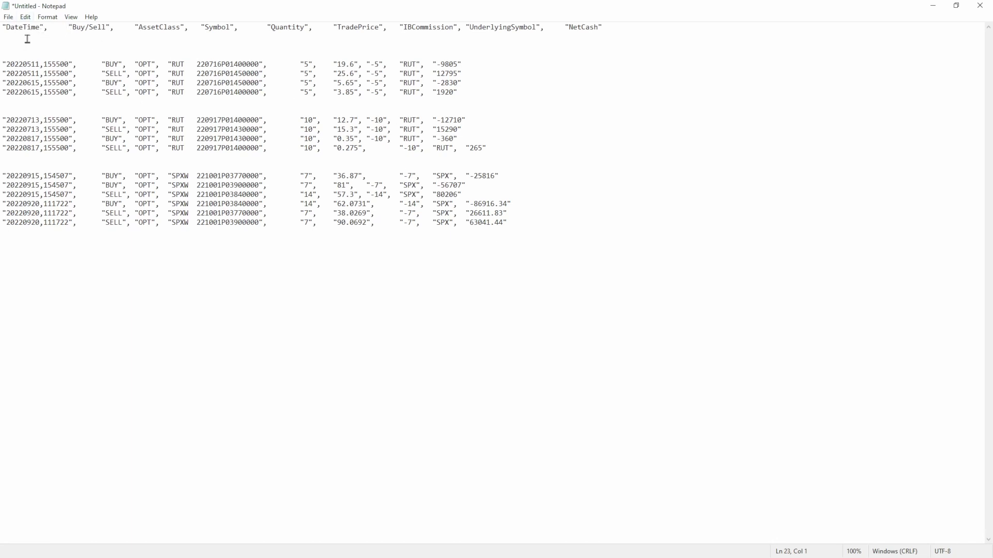
Examine the blank lines and the tab spacing between the quoted fields in the pasted header and trade rows
drag(27, 39, 44, 57)
click(89, 55)
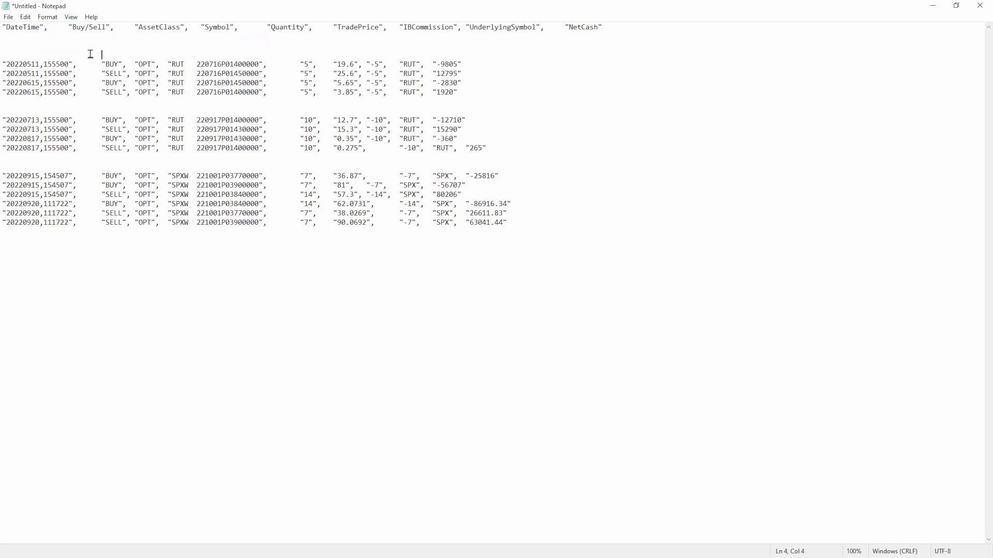
double_click(56, 29)
click(56, 30)
double_click(56, 30)
click(101, 36)
drag(44, 26, 2, 27)
drag(188, 27, 201, 28)
drag(223, 39, 219, 48)
click(254, 59)
click(311, 186)
click(222, 250)
Save the text document in the Documents folder as "Trades to import into ONE.csv" and restore the window to a smaller size
key(ctrl+s)
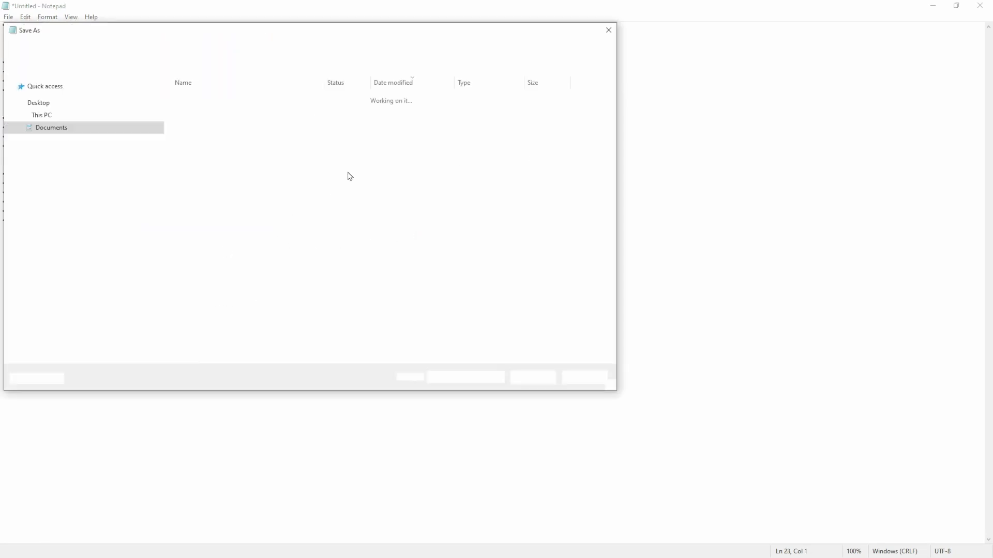
text(t)
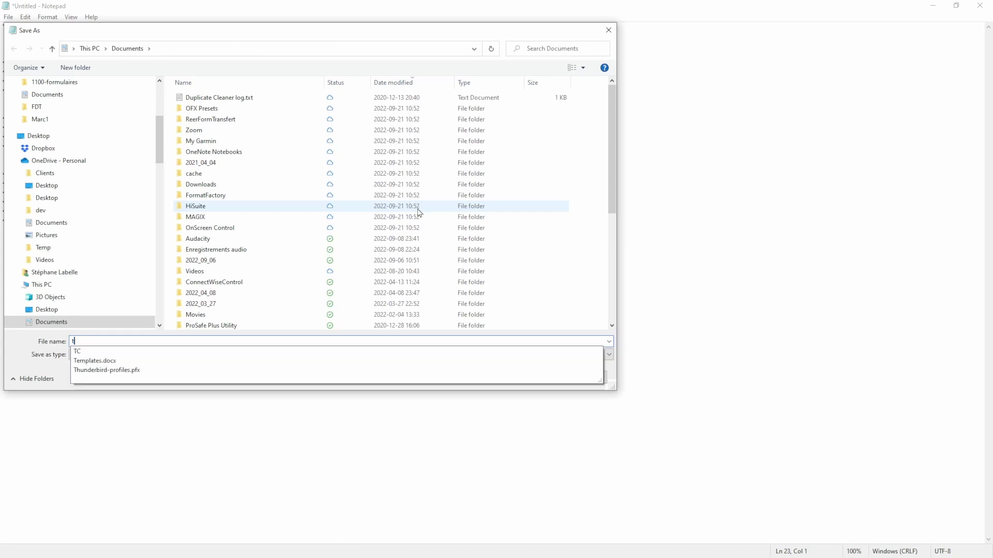
text(rades)
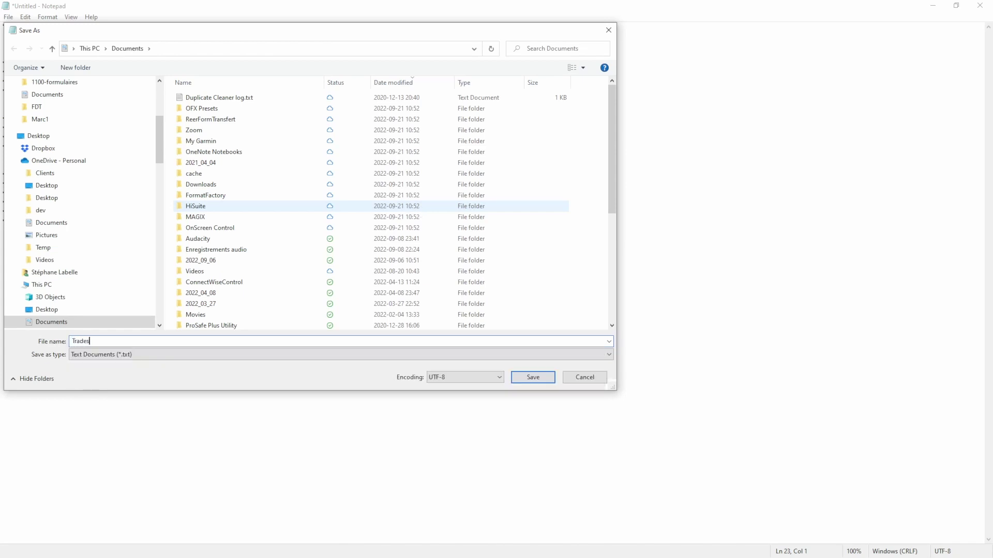
text( to import into ONE.csv)
key(Return)
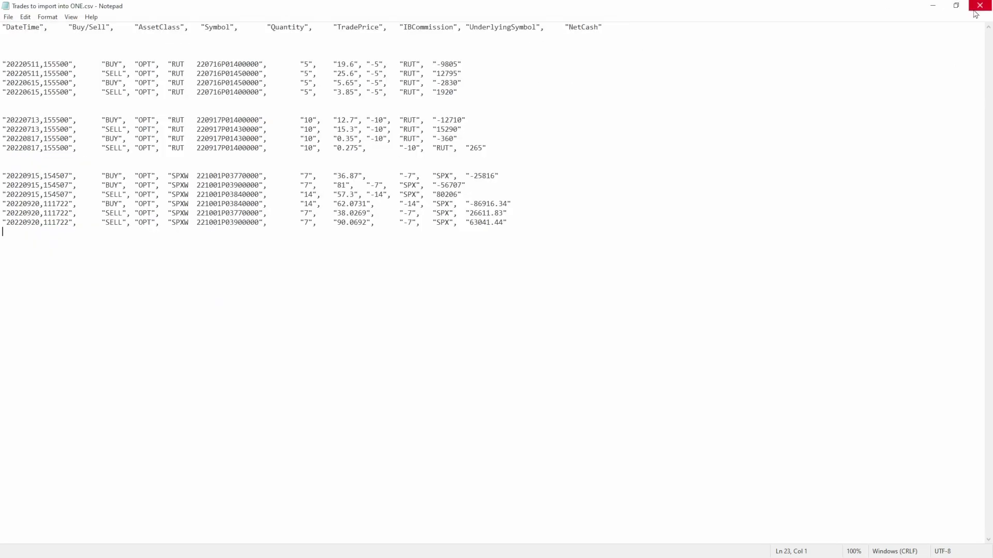
double_click(810, 14)
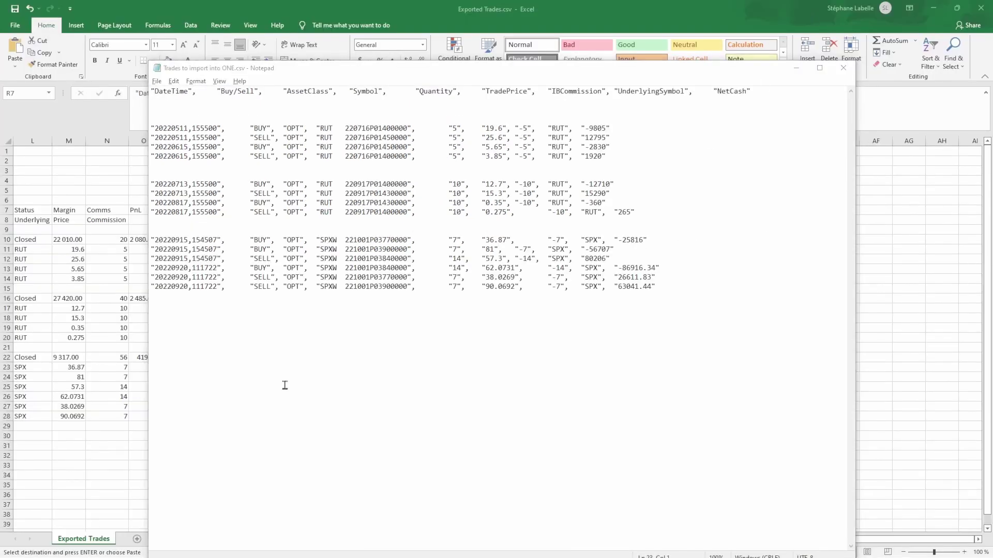
Switch to OptionNET Explorer and check the timezone's UTC offset in the System Information
key(alt+Tab)
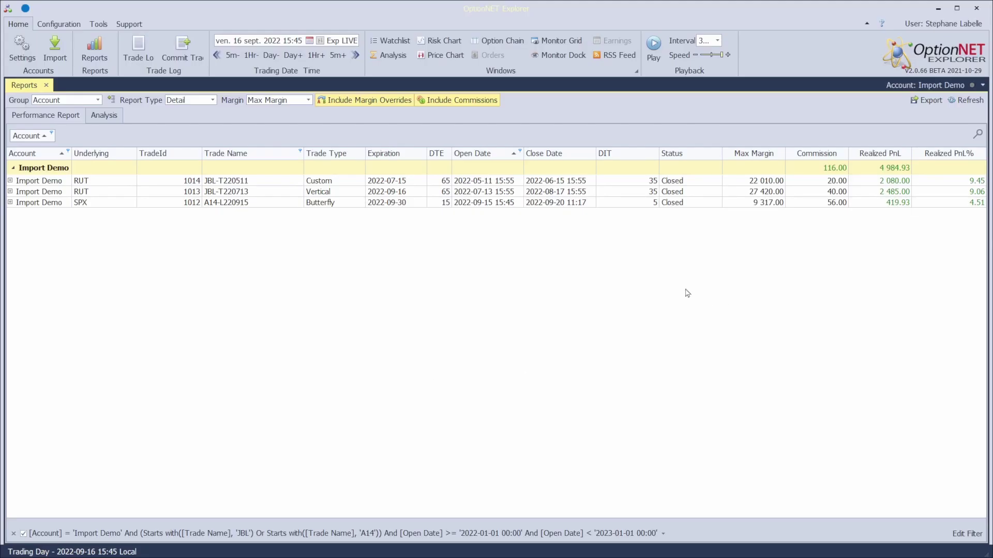
click(130, 24)
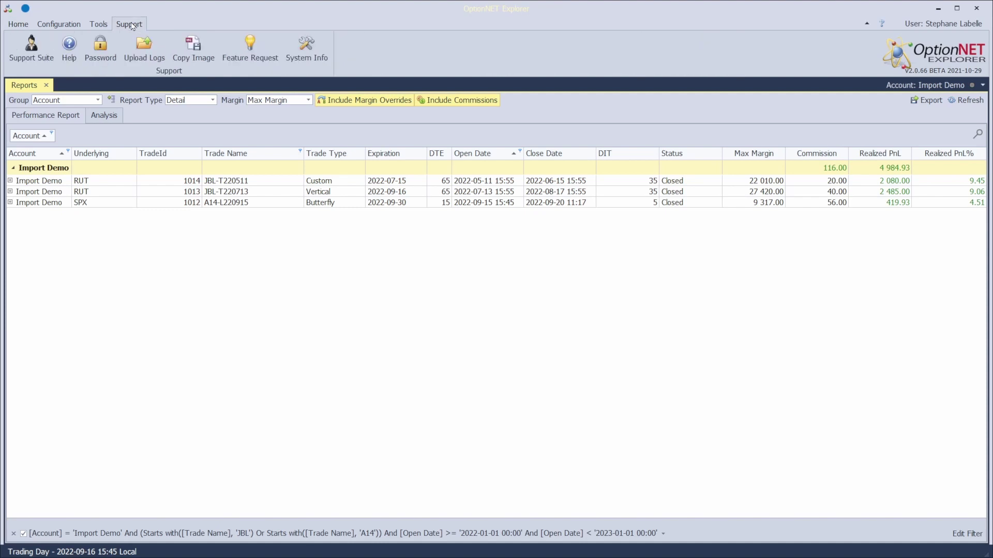
click(305, 51)
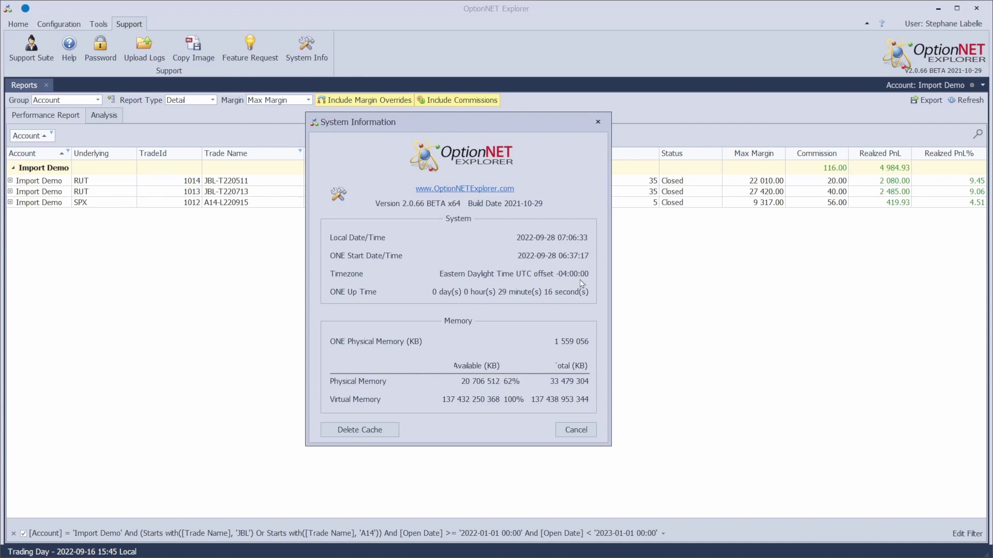
click(576, 430)
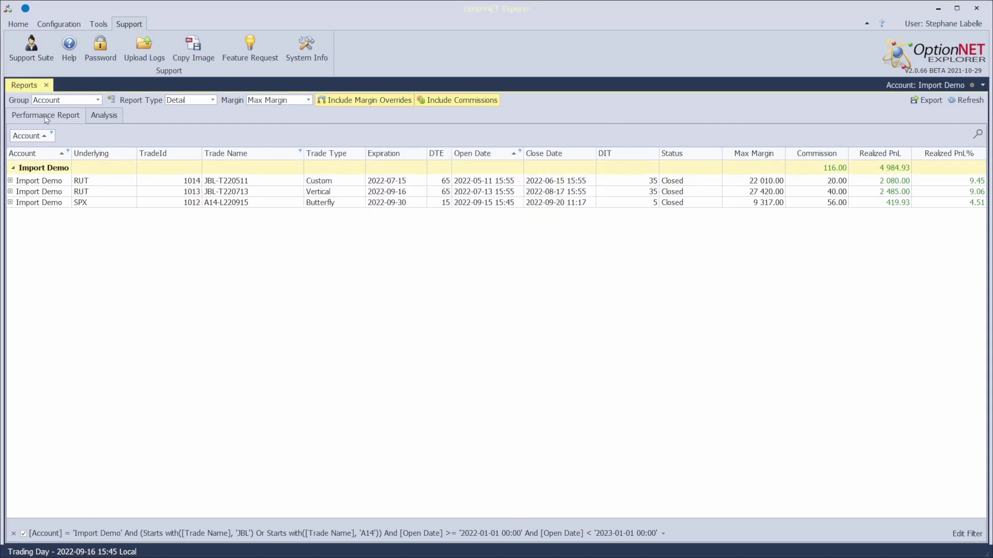
Start an account statement import and select Interactive Brokers Flex Query as the format
click(18, 24)
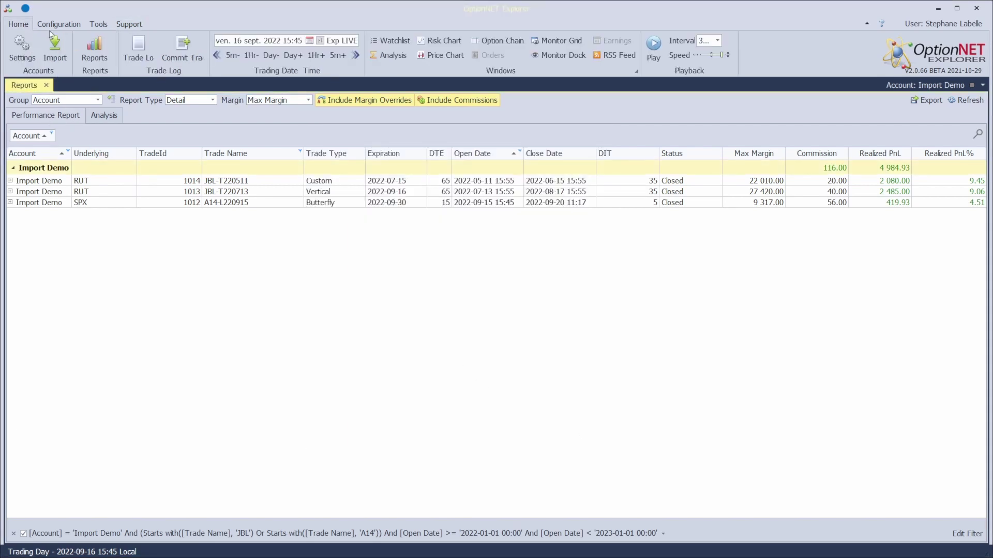
click(54, 49)
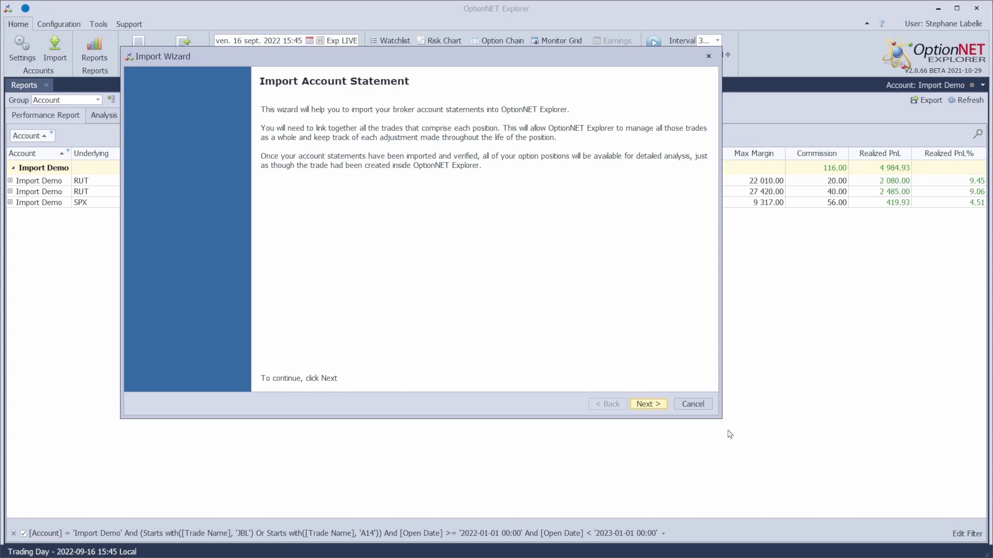
click(647, 404)
click(325, 169)
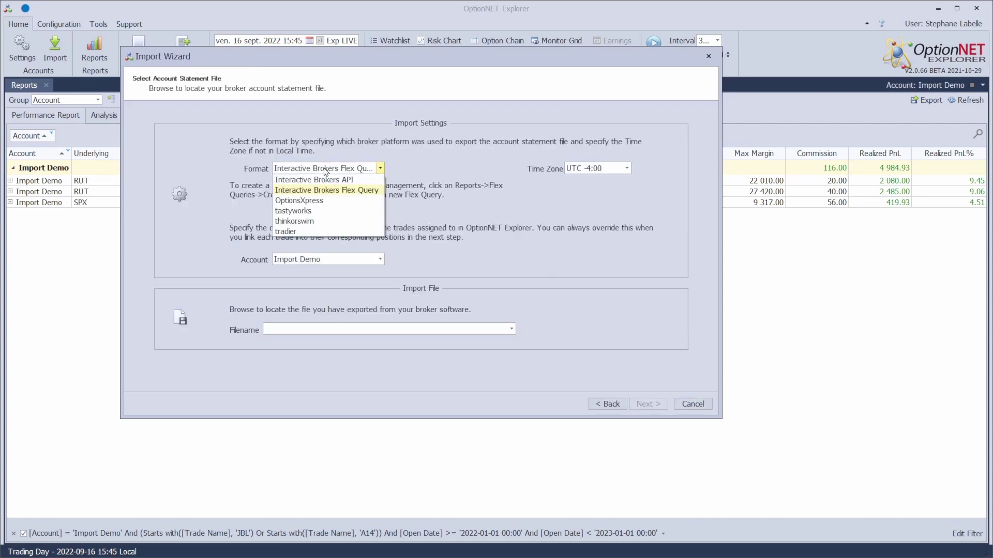
click(328, 190)
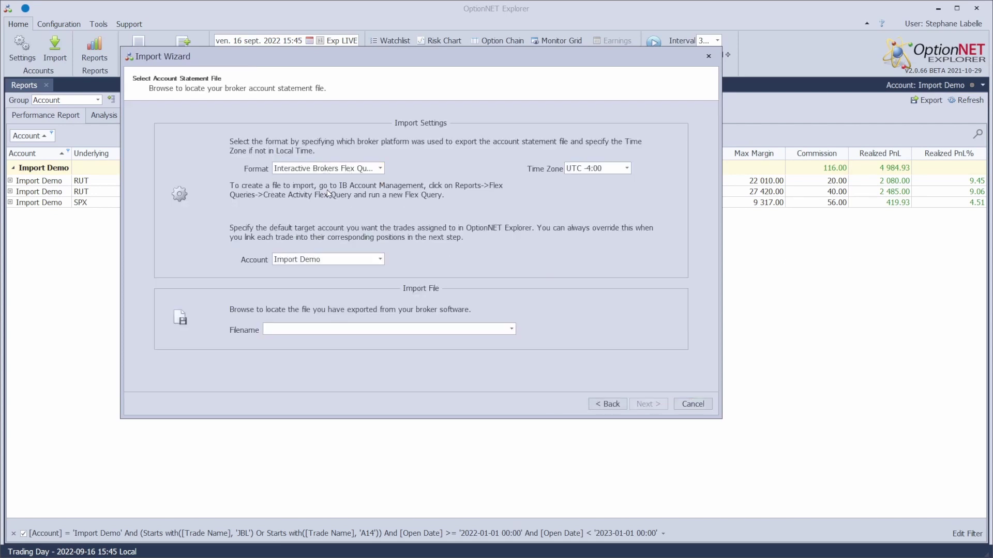
Set the import time zone to UTC -4:00 and keep Import Demo as the target account
click(582, 171)
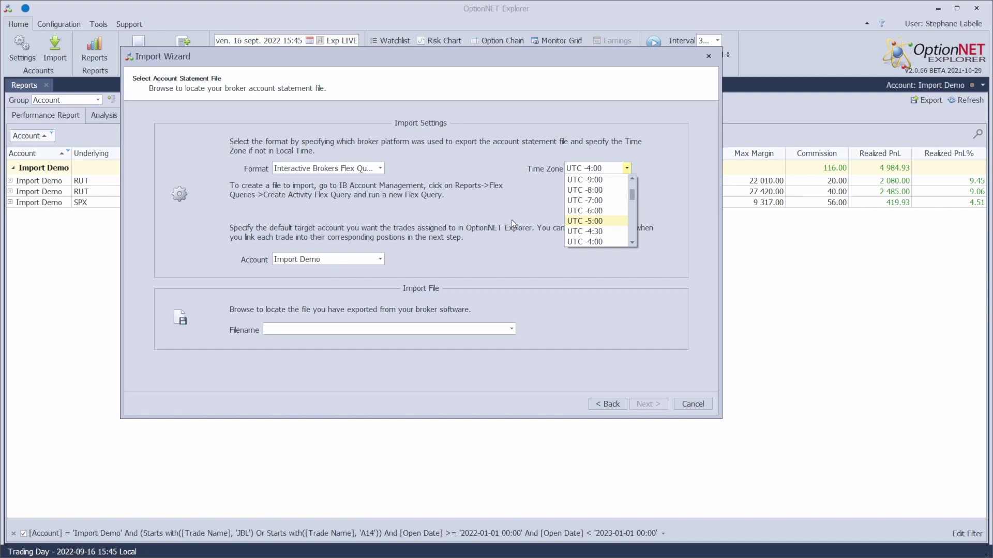
click(590, 241)
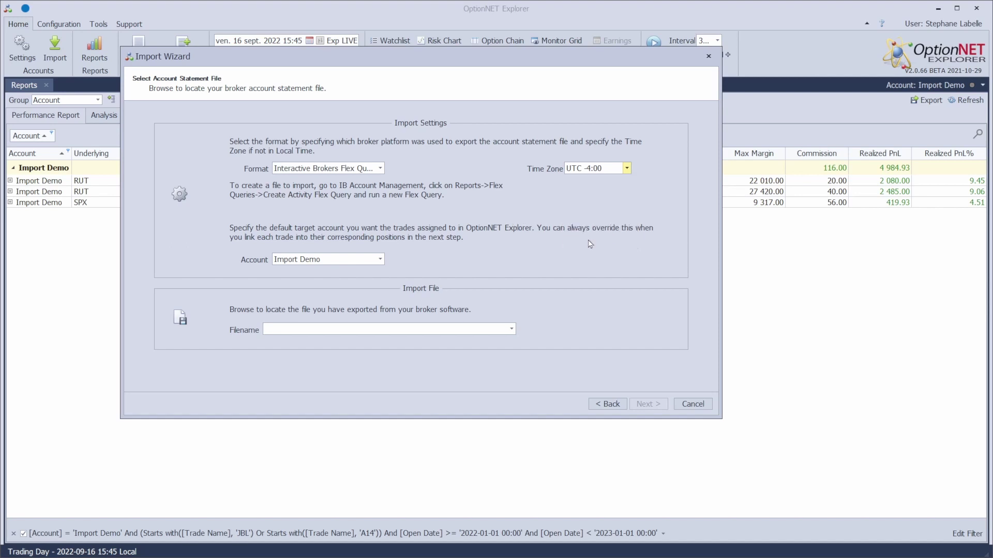
click(297, 260)
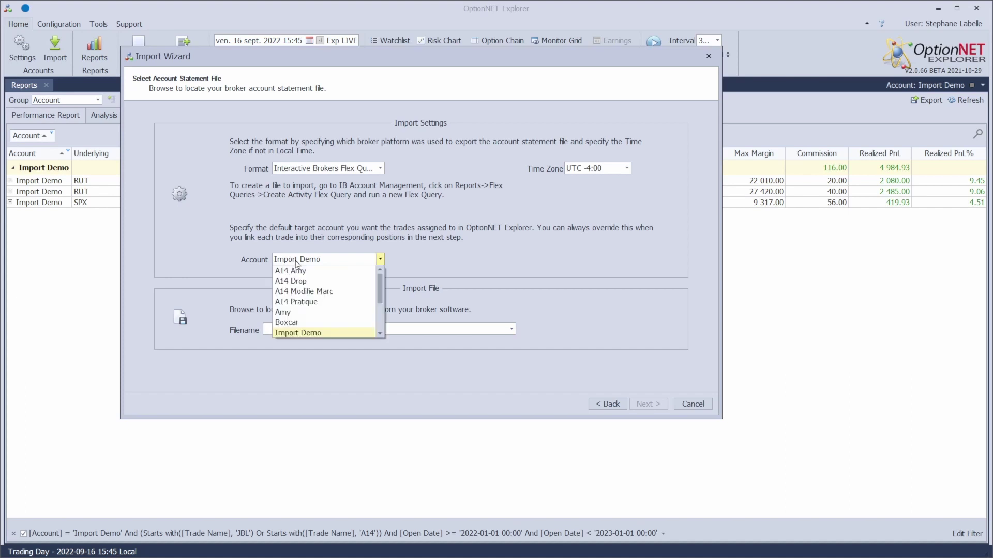
click(297, 262)
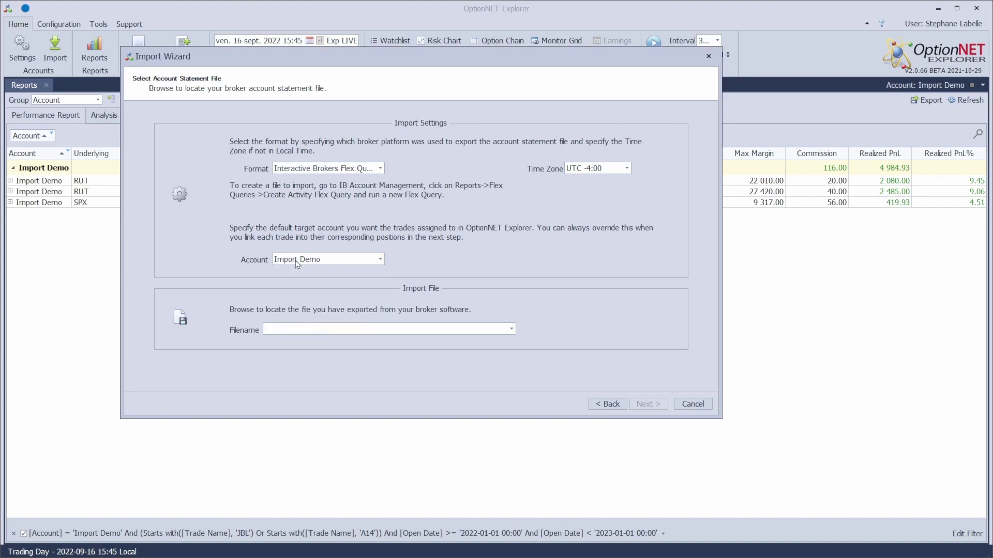
Choose "Trades to import into ONE.csv" from Documents as the import file, filtering by *.csv, and continue to linking trades
click(511, 329)
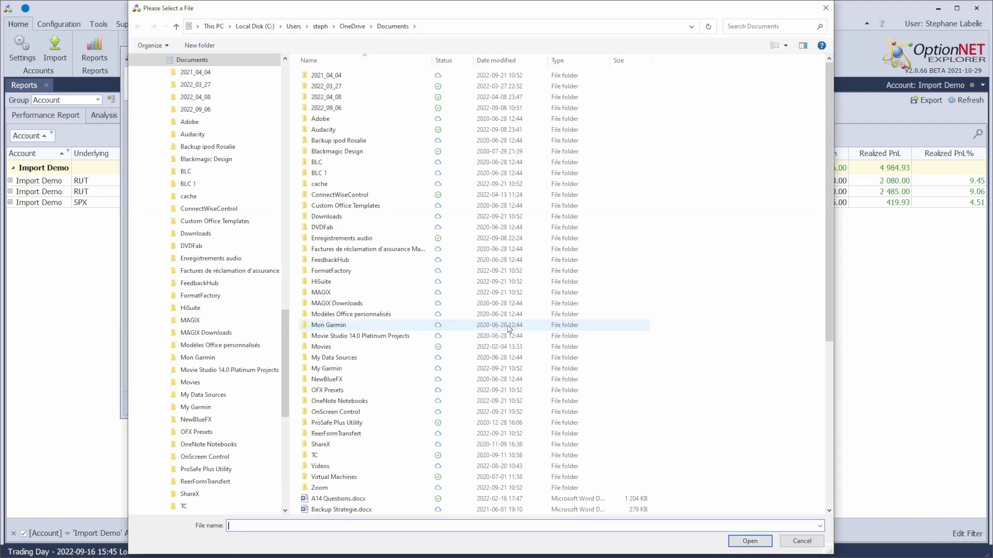
text(i)
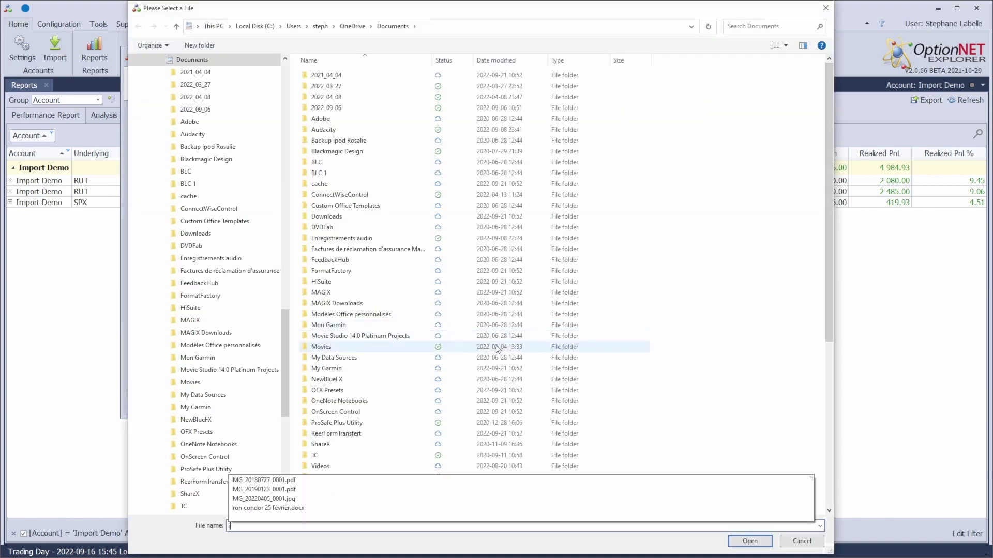
key(BackSpace)
text(*.c)
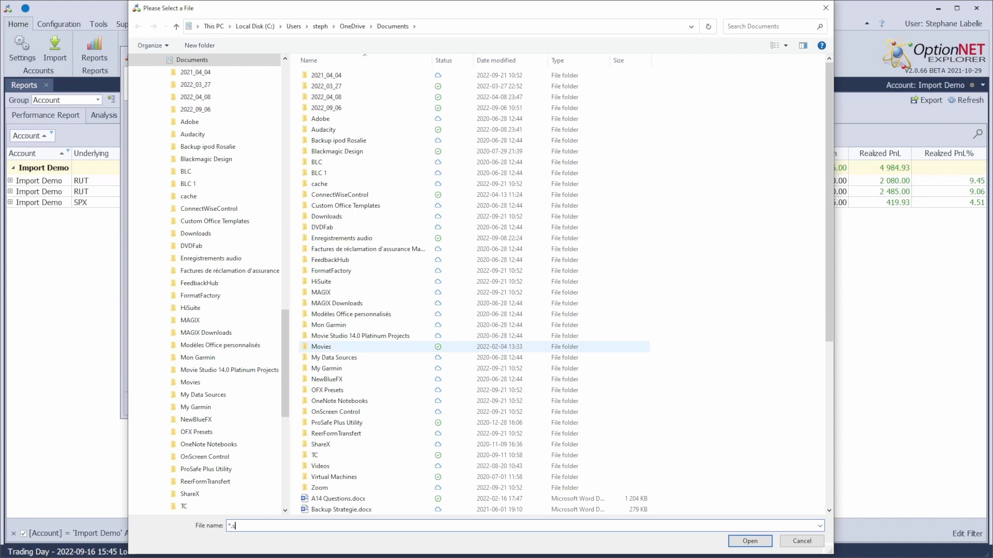
text(sv)
key(Return)
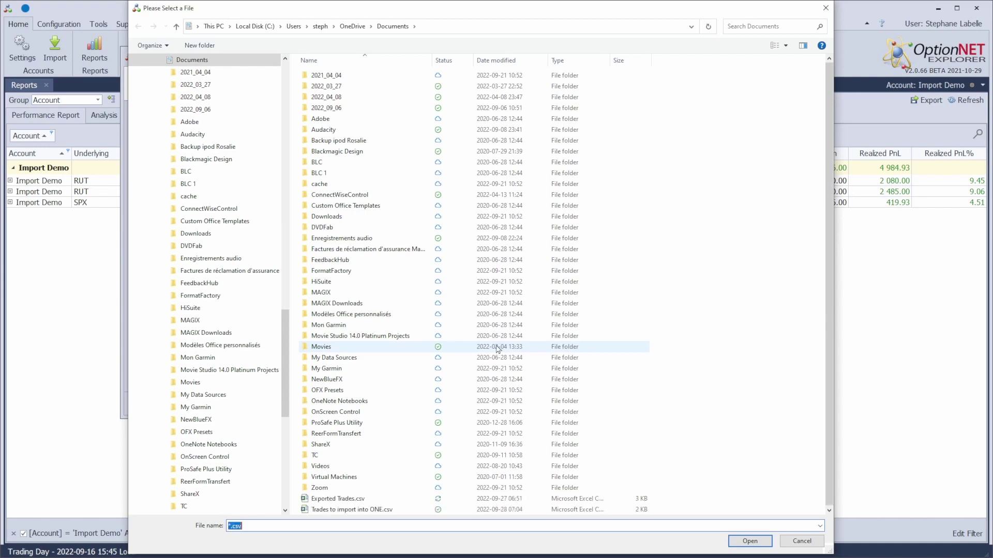
double_click(345, 510)
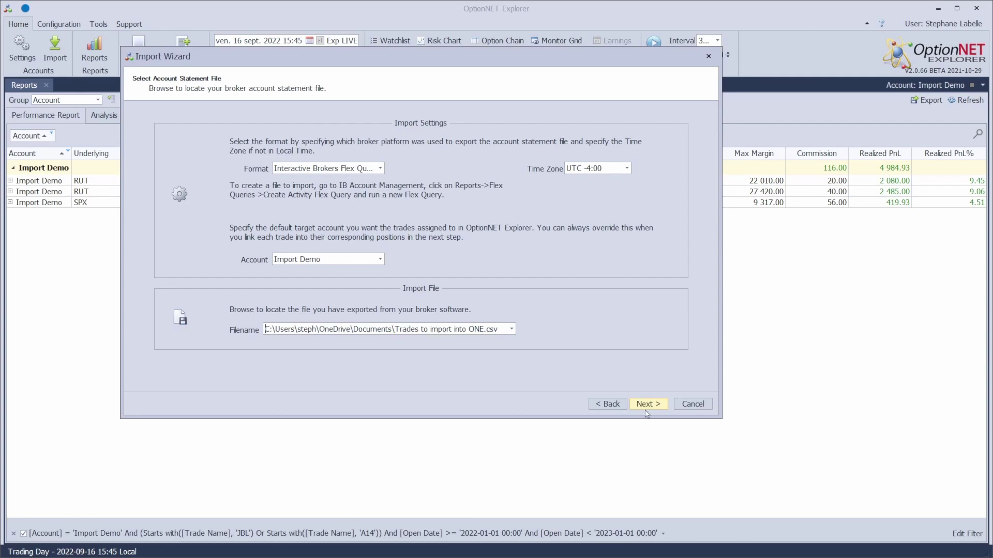
click(645, 411)
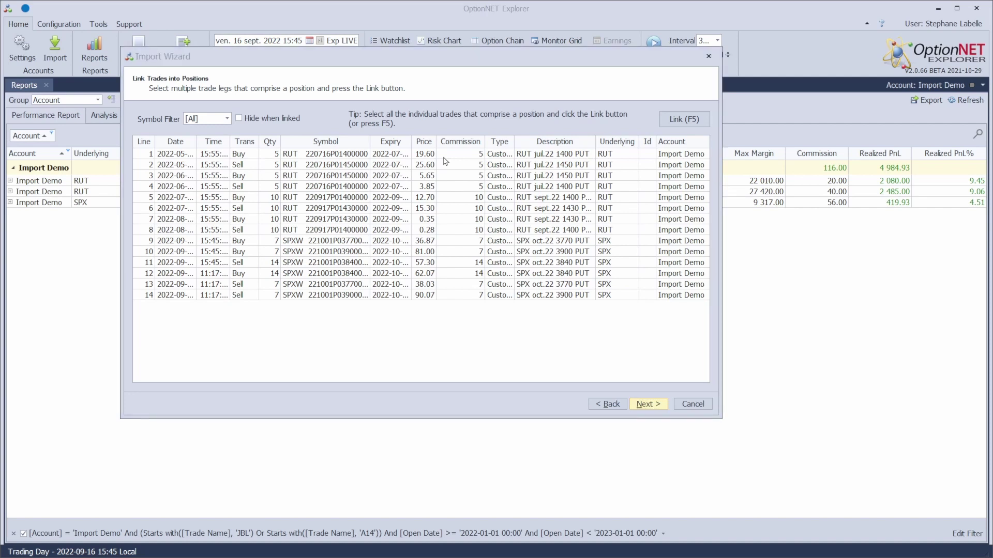
Switch to Excel and save the exported trades as the Excel workbook Exported Trades.xlsx in Documents
key(alt+Tab)
click(305, 178)
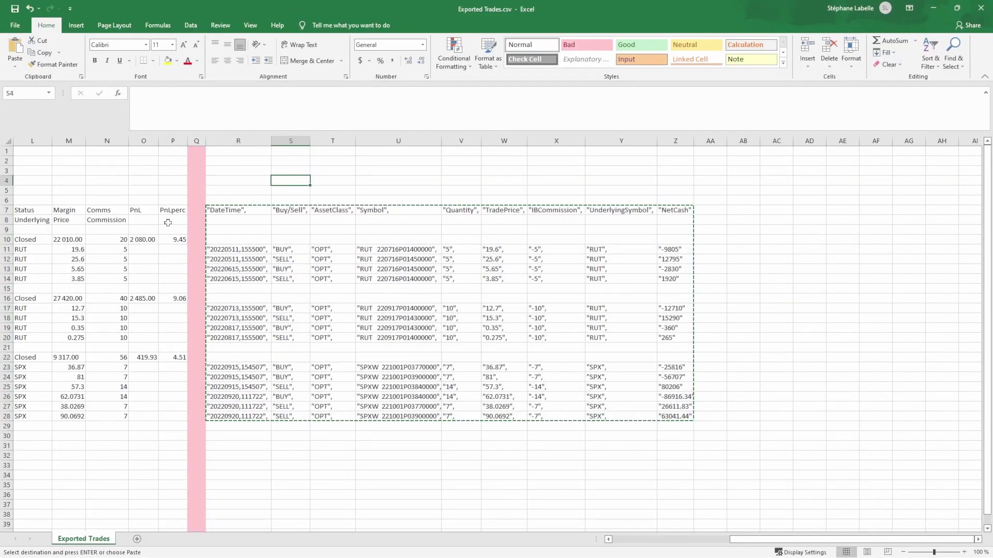
click(162, 221)
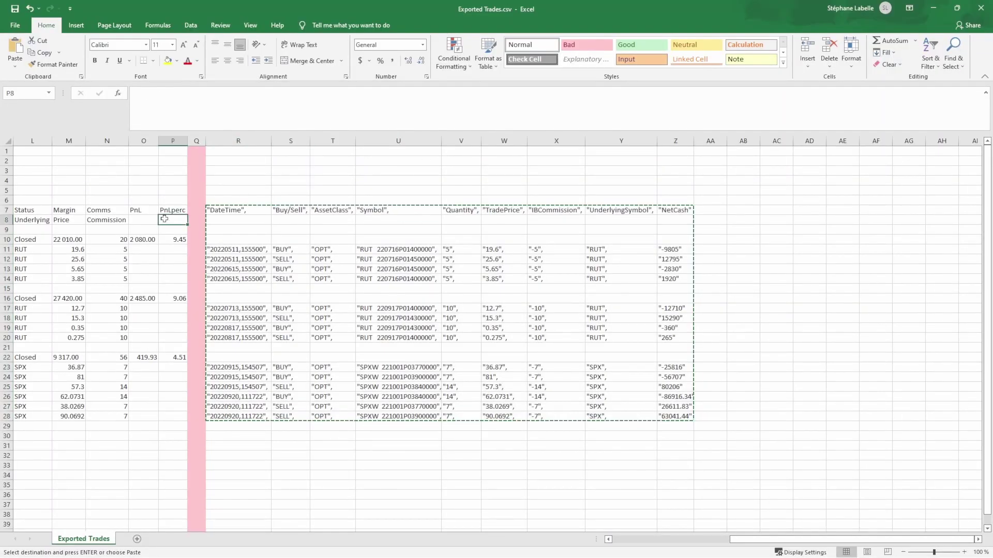
click(16, 26)
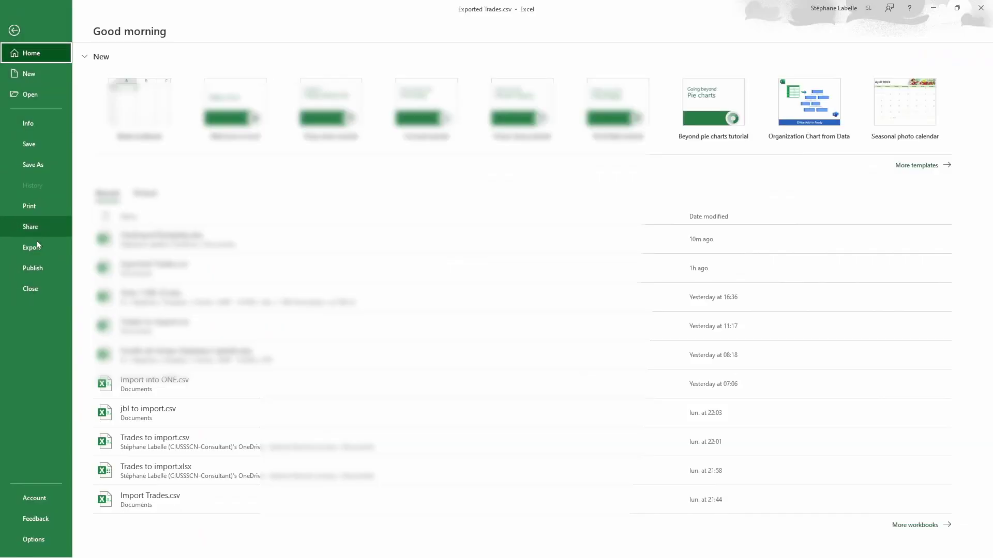
click(46, 161)
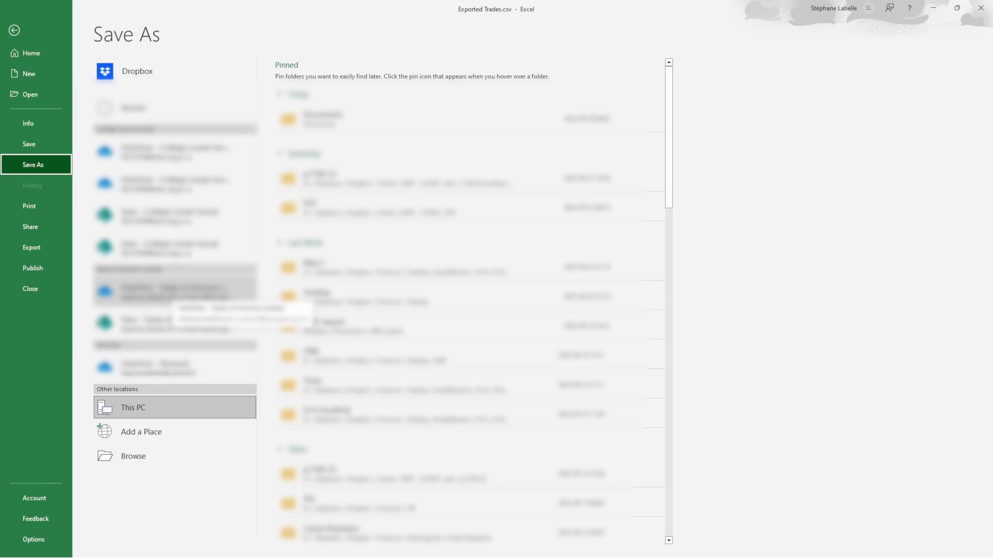
click(187, 457)
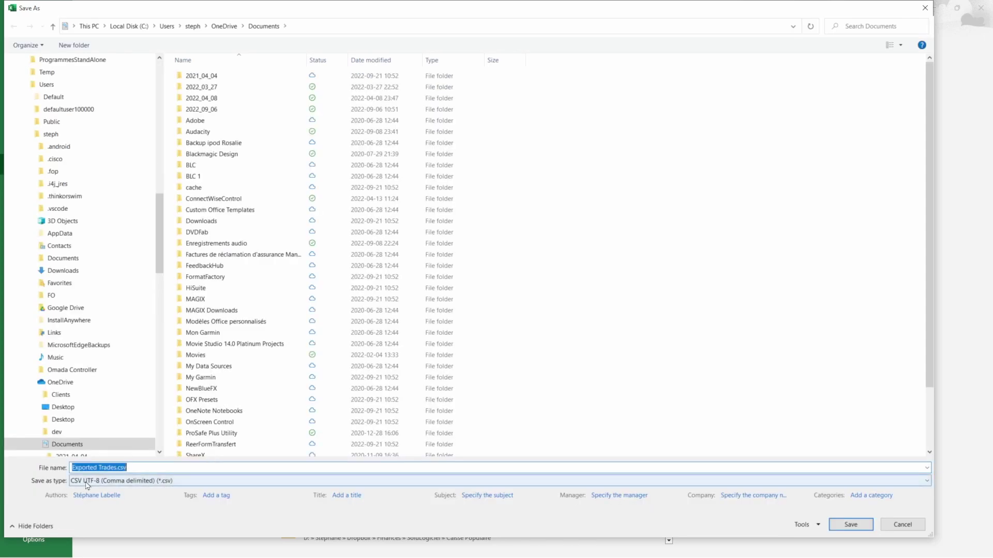
click(88, 481)
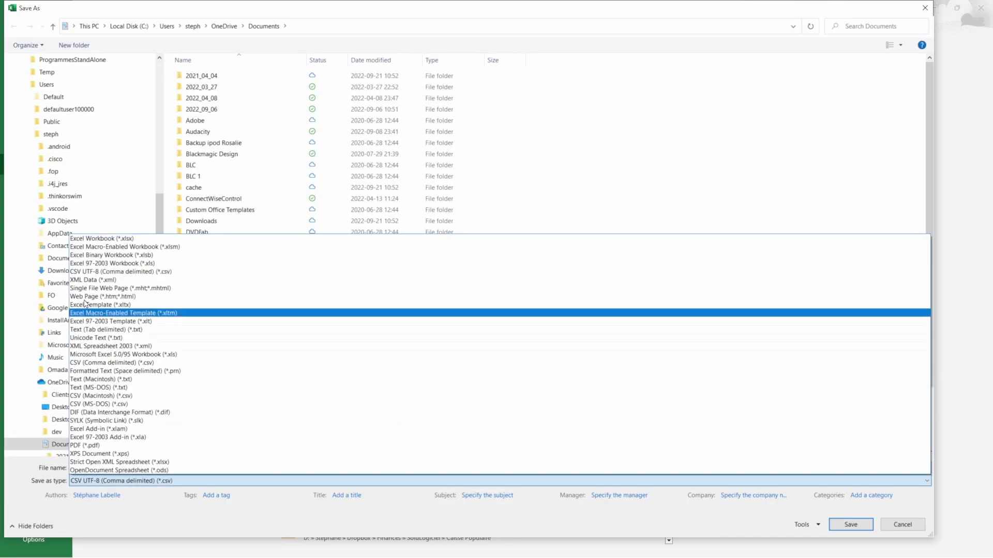
click(106, 238)
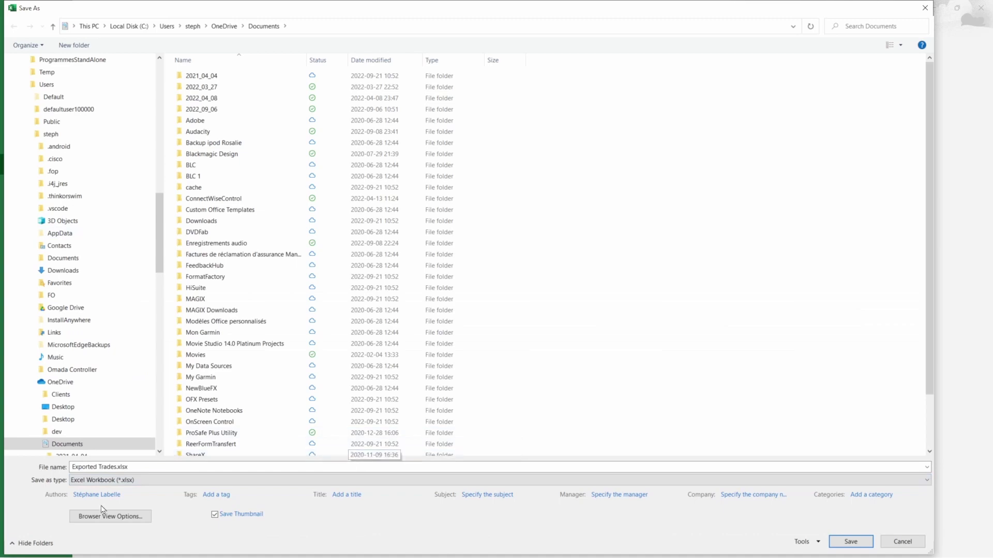
click(851, 541)
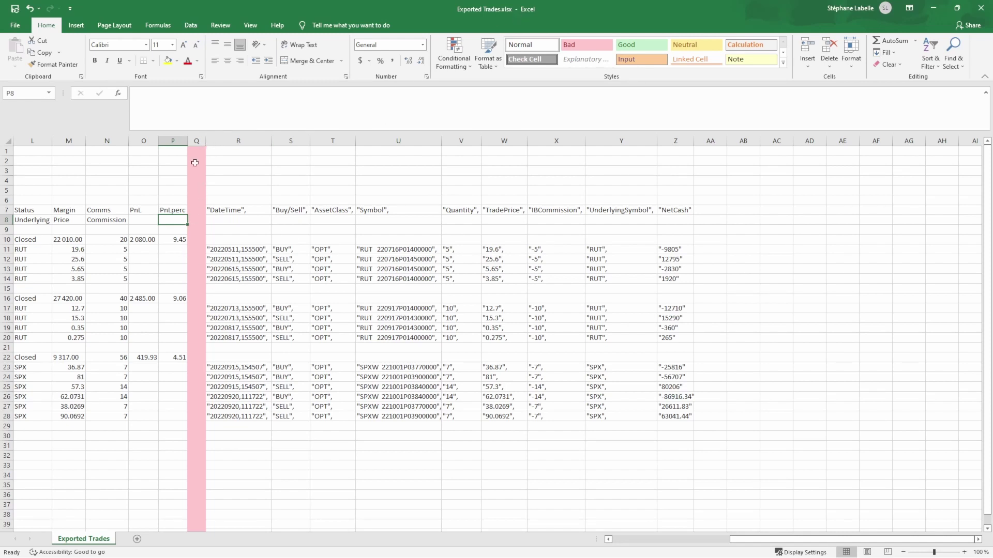
Copy the first RUT trade's name, JBL-T220511, from the TradeName column of the exported trades
click(188, 259)
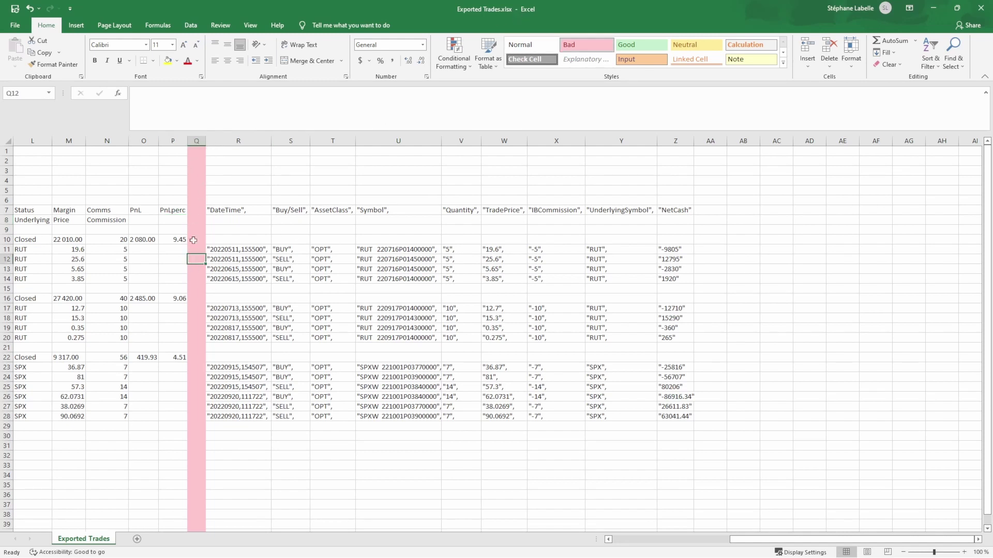
click(143, 279)
key(Left)
key(Left)
key(Left)
key(Left)
key(Left)
key(Left)
key(Left)
key(Left)
key(Left)
key(Left)
key(Left)
key(Left)
key(Left)
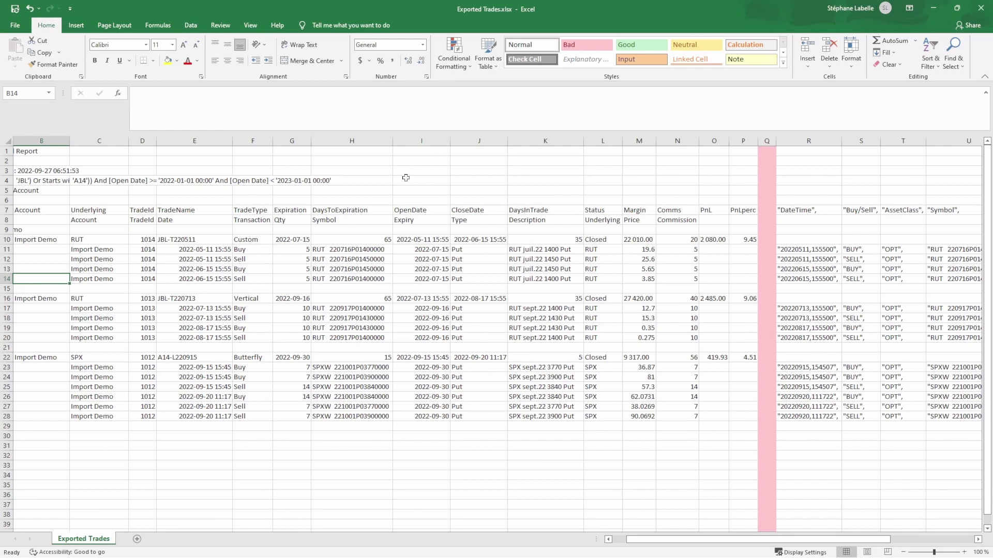
click(198, 259)
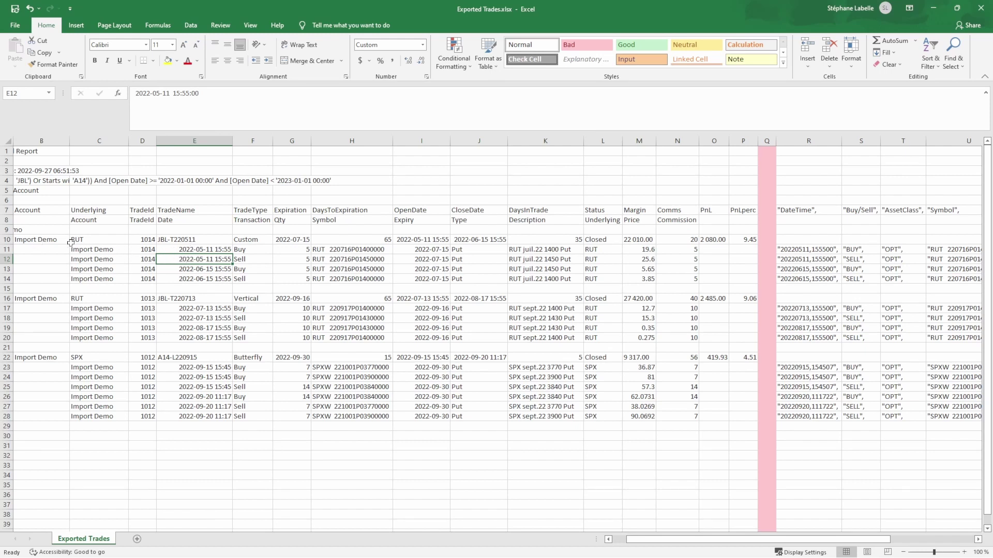
click(189, 241)
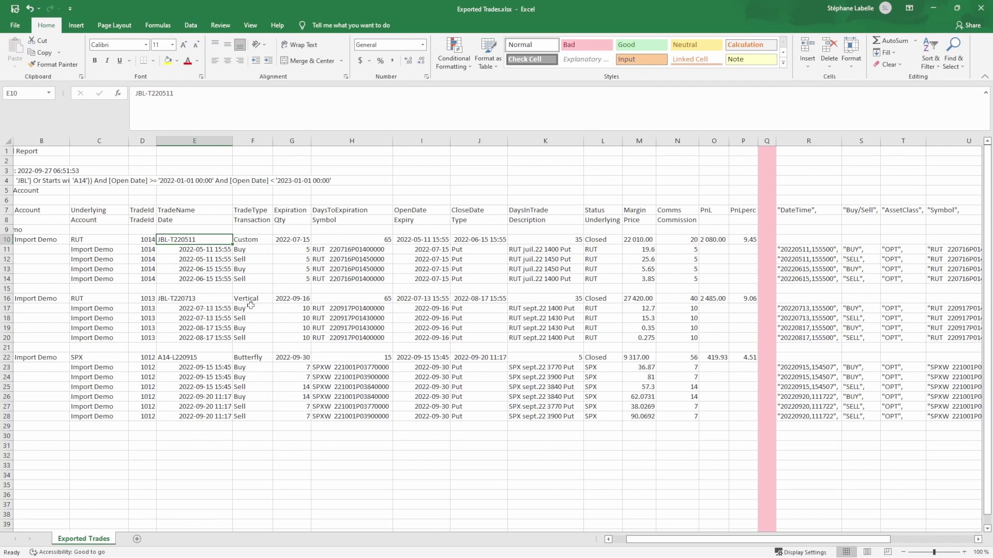
key(ctrl+c)
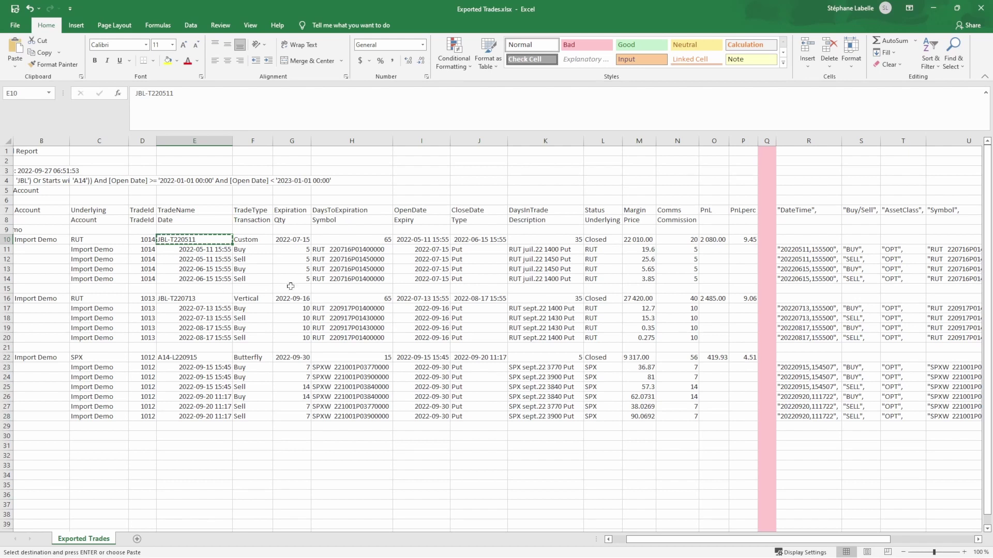
Switch to the OptionNET Explorer Import Wizard and start linking the four 5-lot RUT trades on lines 1 to 4
drag(301, 248, 293, 277)
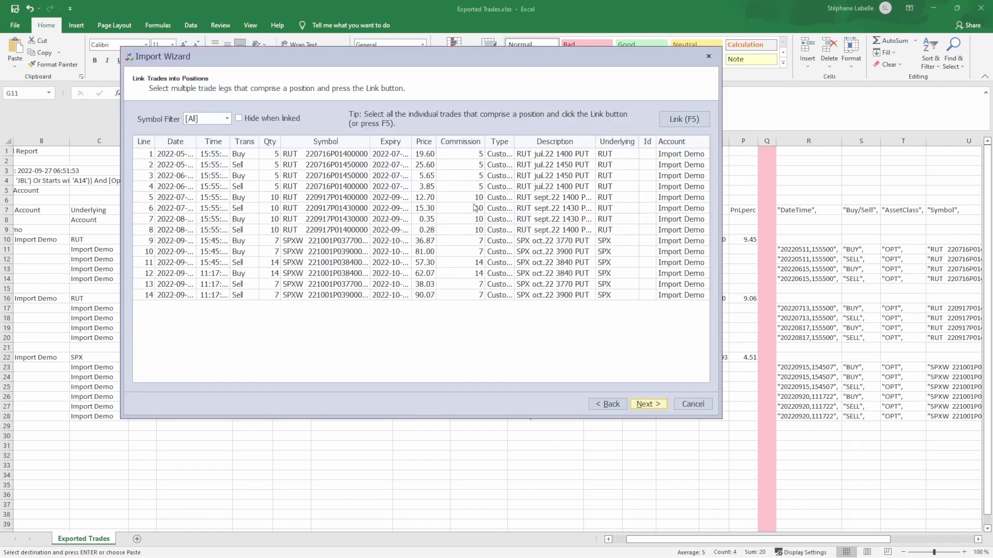
click(457, 158)
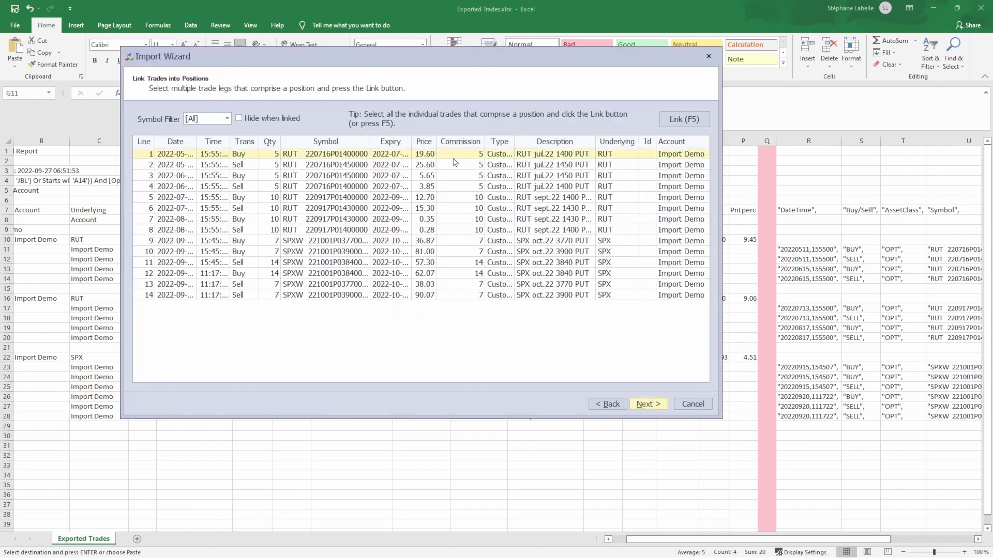
shift+click(272, 189)
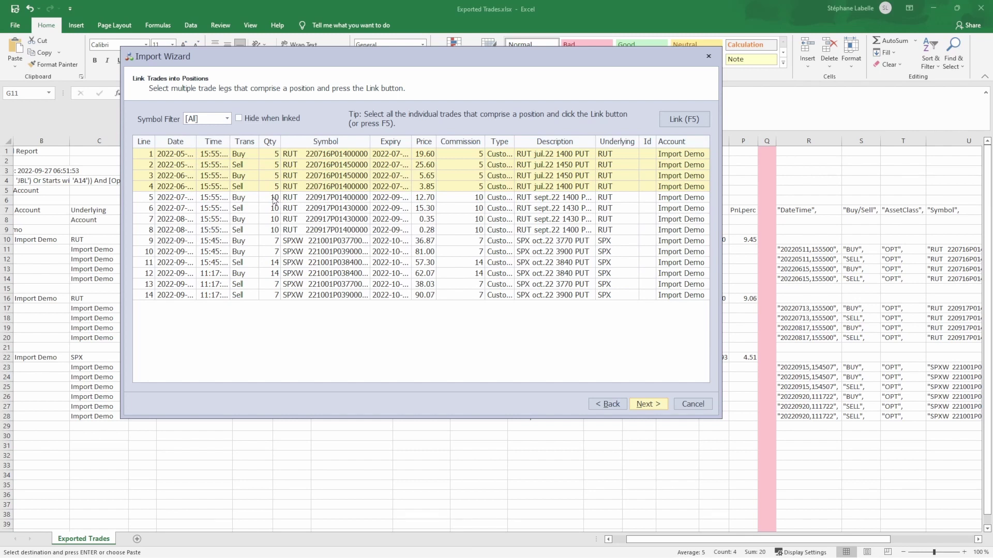
click(672, 120)
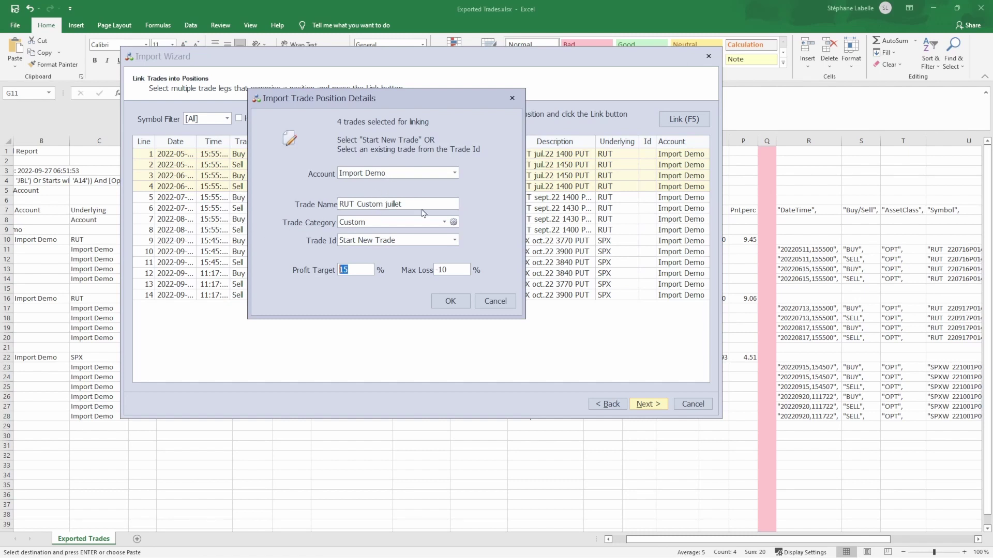
Link the four trades as new trade JBL-T220511-Copy in the Vertical category, and widen the Id column
drag(421, 205, 310, 206)
key(ctrl+v)
text(-Copy)
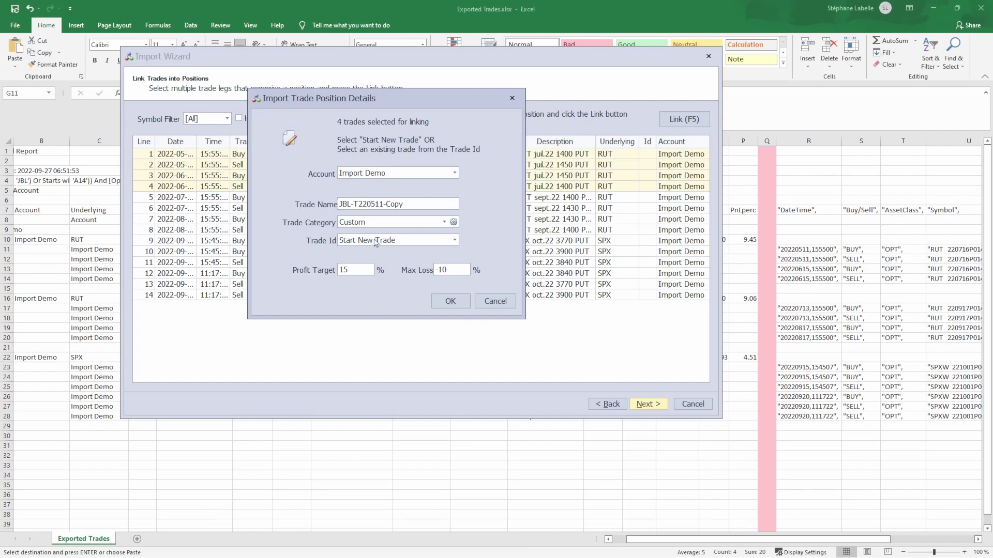
click(391, 222)
text(ver)
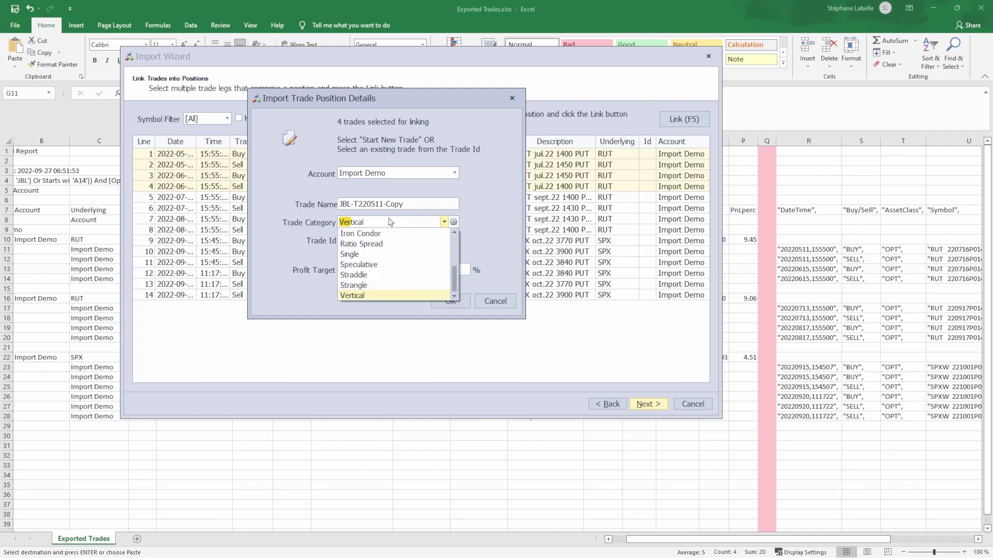
key(Return)
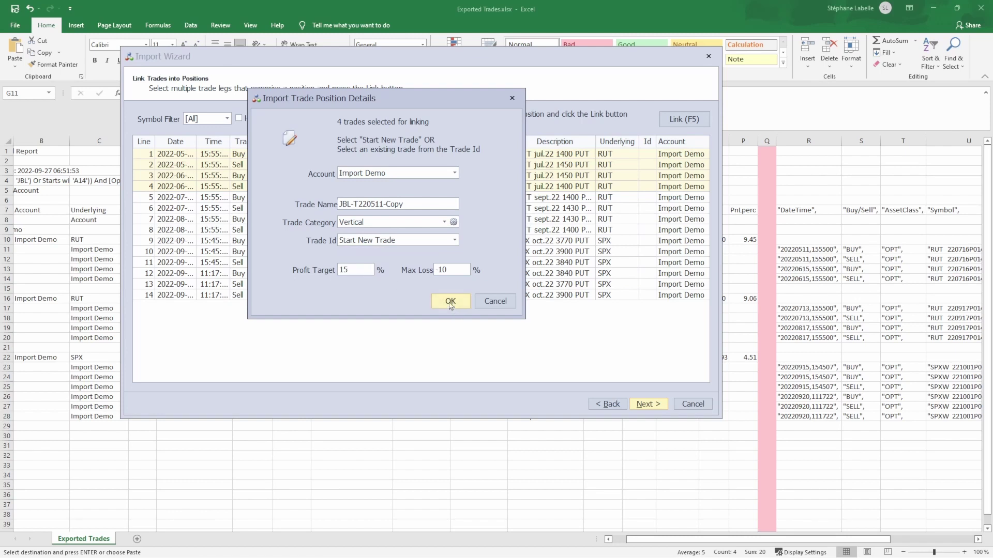
drag(366, 271, 320, 268)
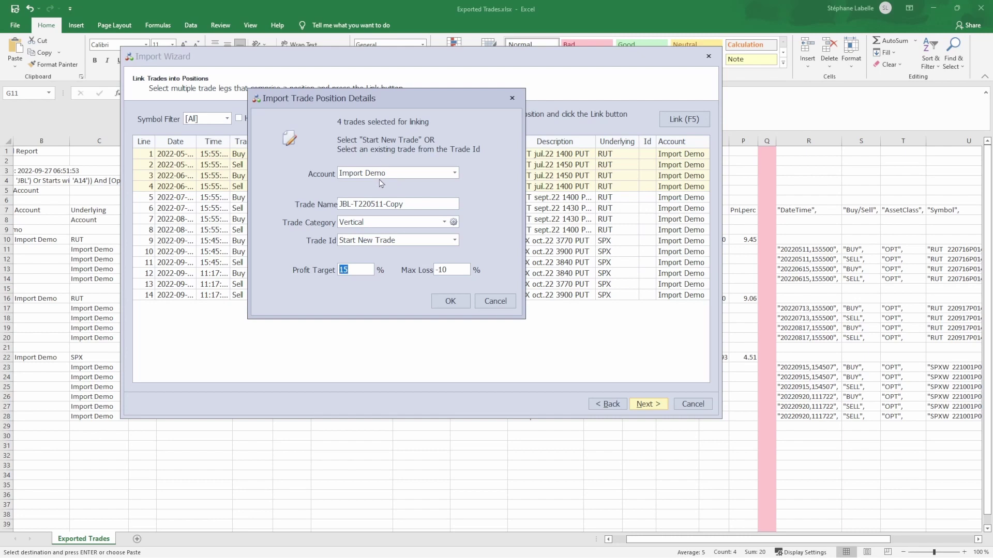
click(435, 302)
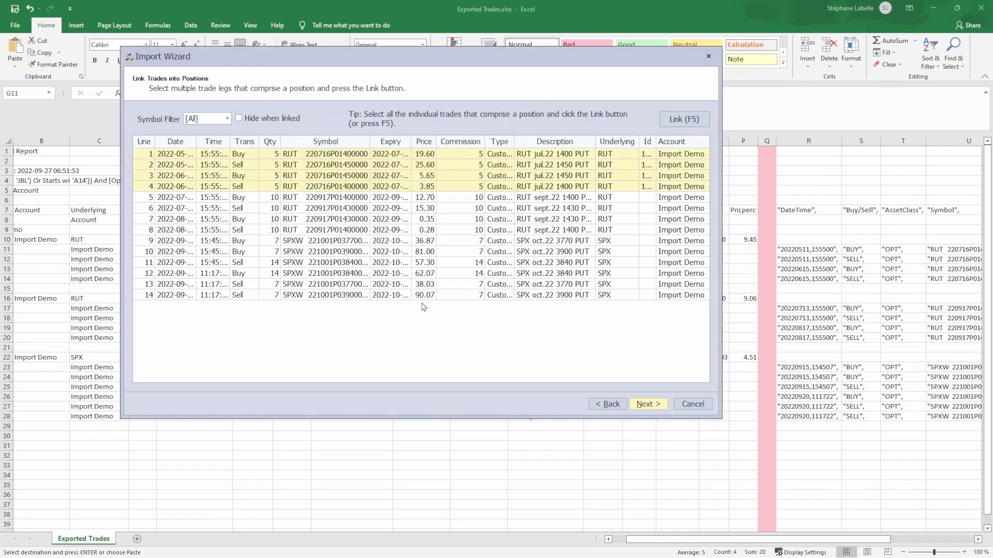
drag(655, 142, 668, 142)
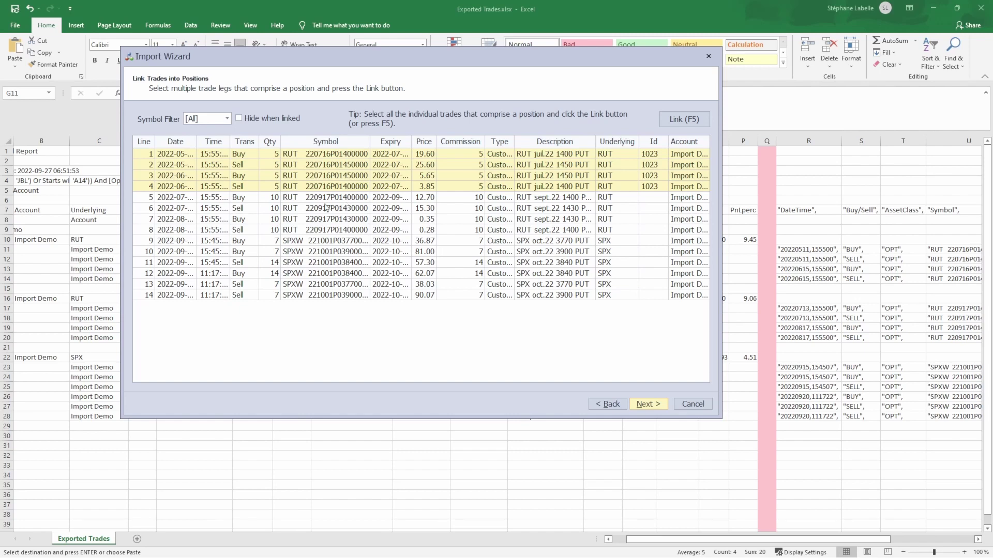
Start linking the four 10-lot RUT trades on lines 5 to 8 into one position
key(Escape)
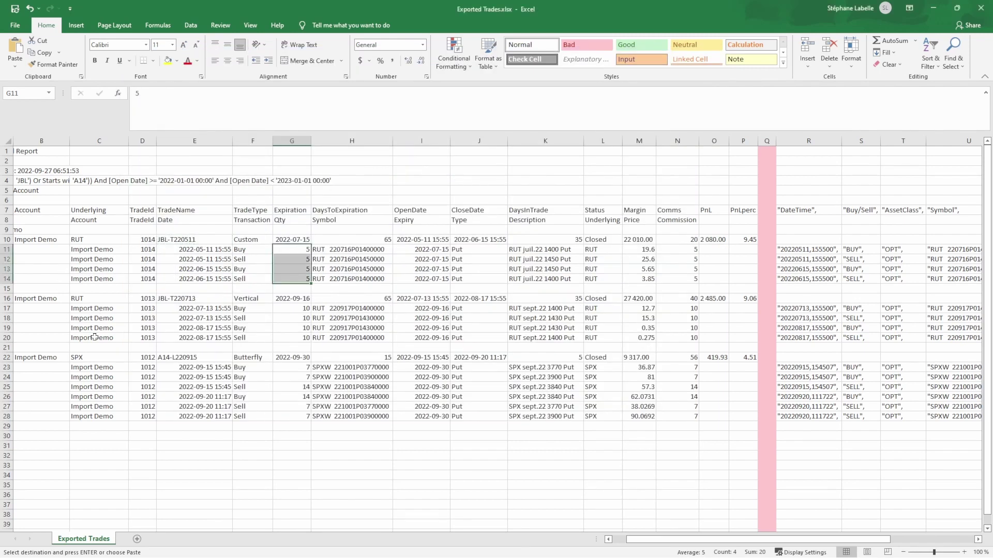
click(412, 203)
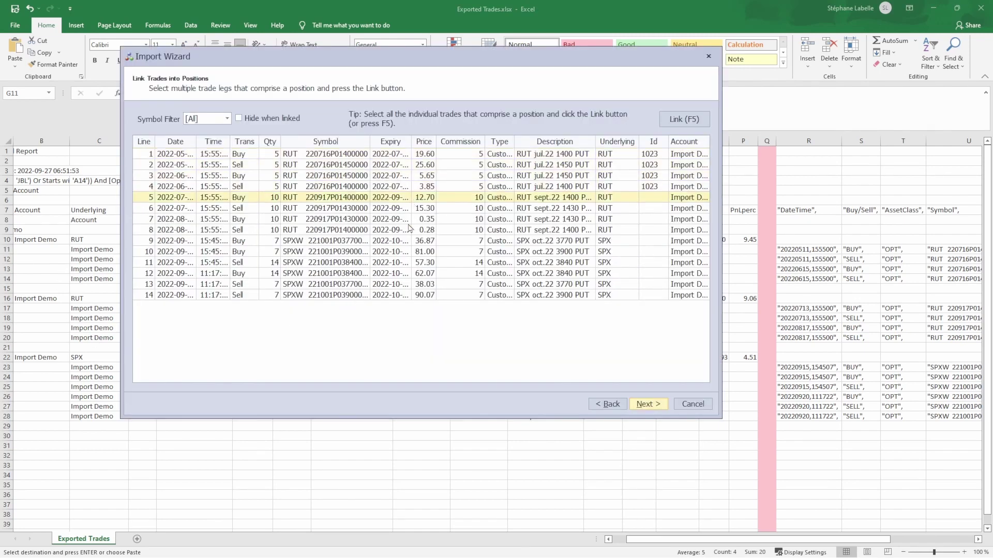
shift+click(400, 235)
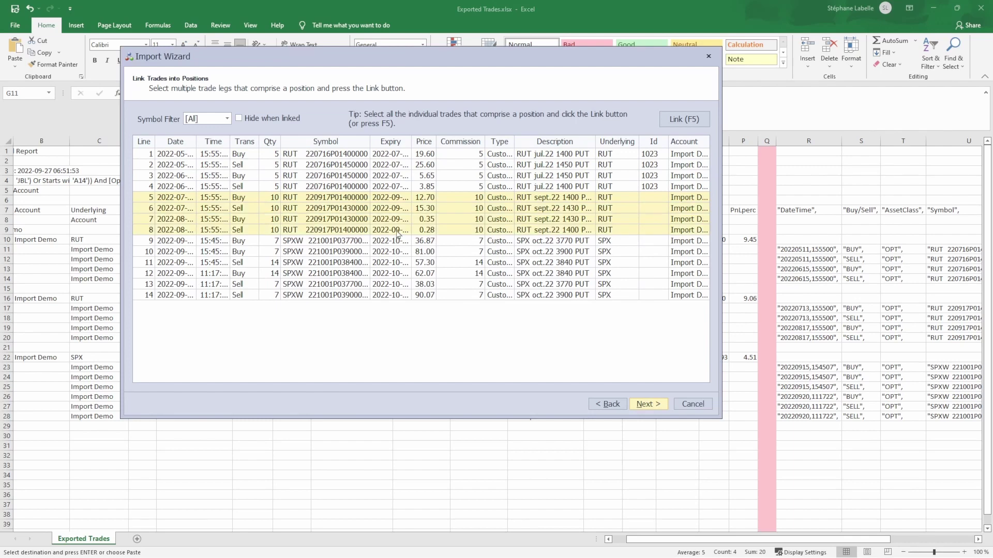
click(664, 124)
key(Escape)
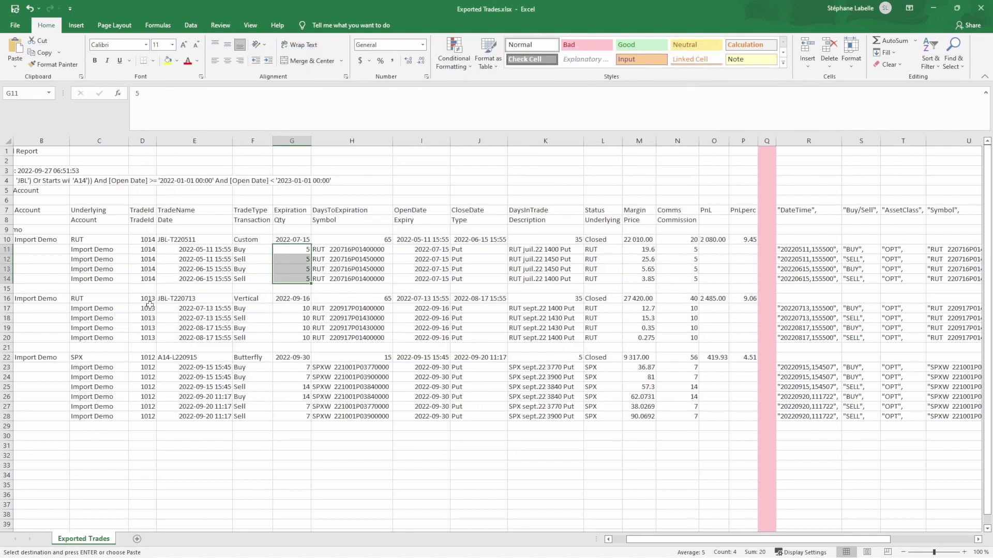
Copy the name JBL-T220713 from the Excel sheet into the new position's trade name, set its category to Vertical and confirm the link
click(191, 296)
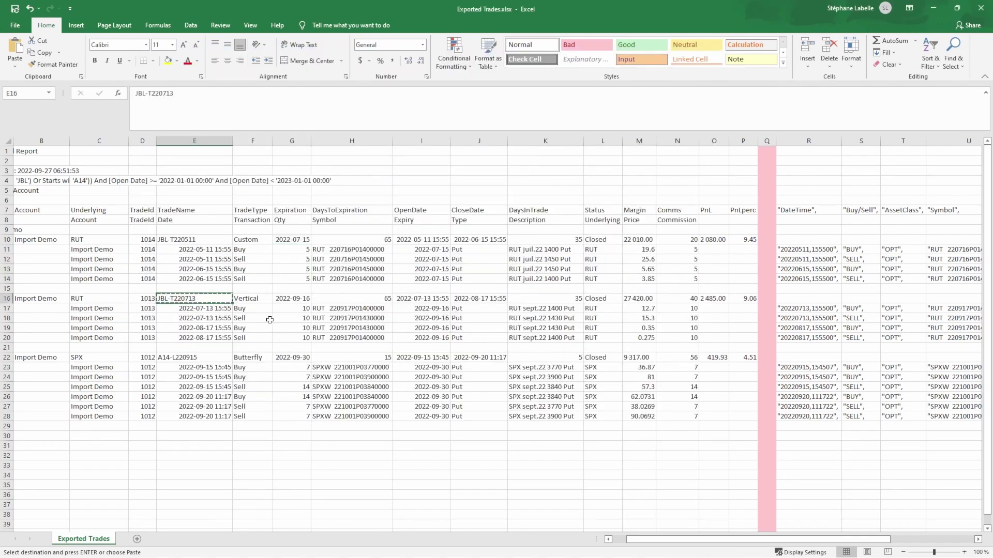
key(alt+Tab)
drag(427, 204, 331, 210)
text(JBL-T220713)
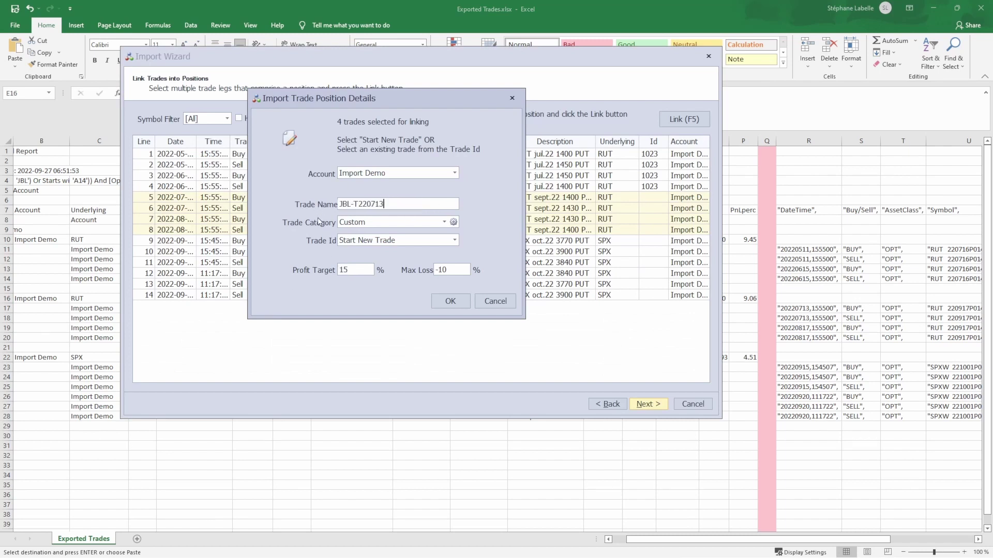
text(-)
text(Vertical)
click(450, 301)
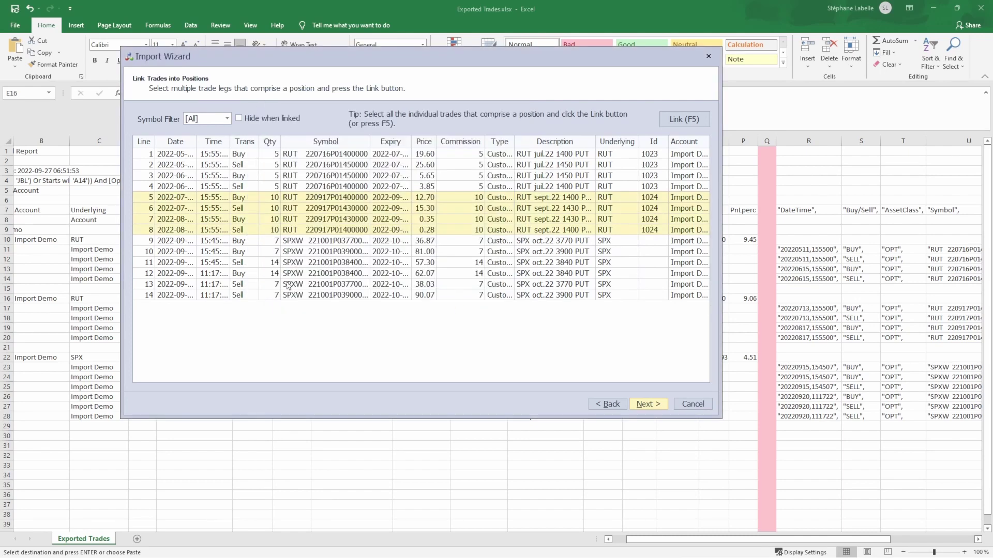
Start linking the six SPX trades on lines 9 to 14 into one position
click(246, 242)
shift+click(248, 296)
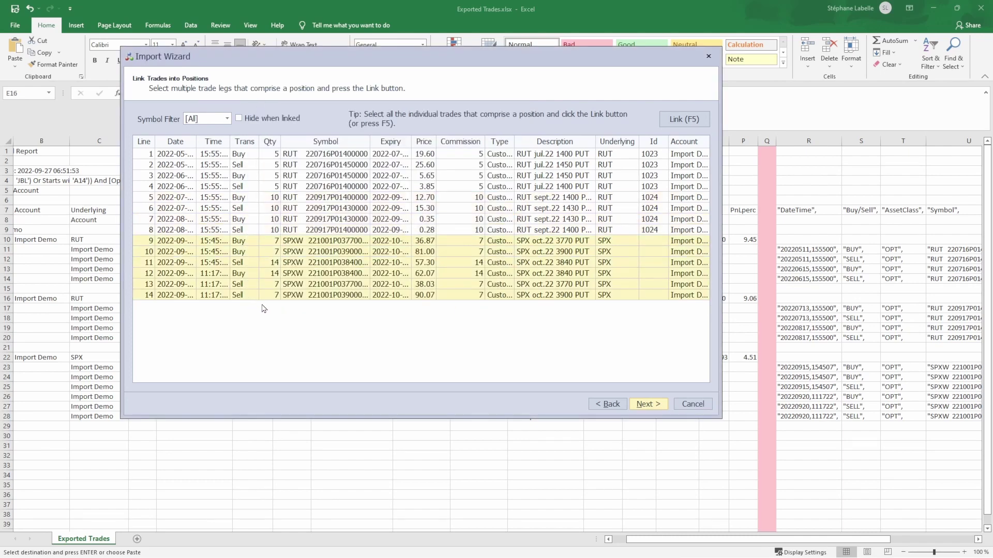
click(691, 130)
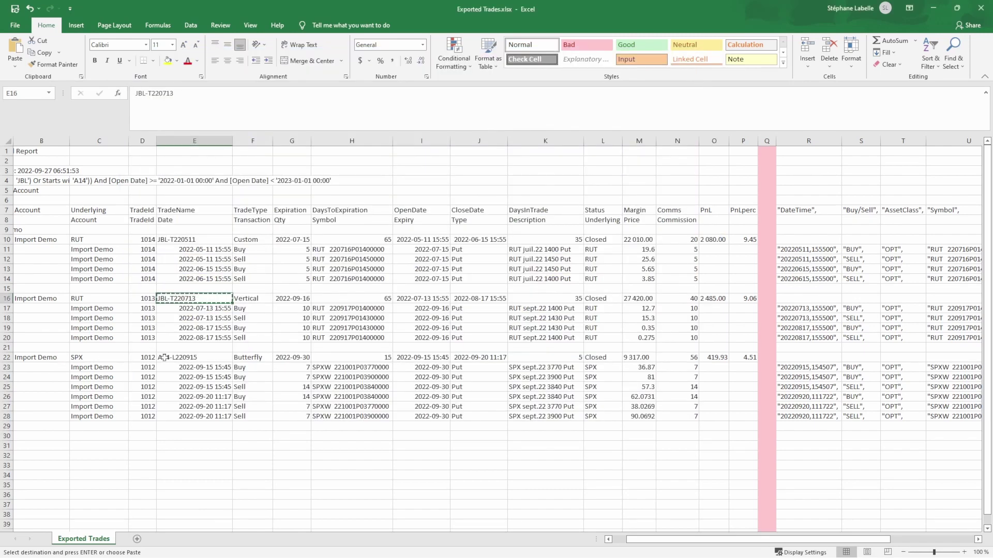
Copy the name A14-L220915 from the Excel sheet and set the new SPX position's trade name to A14-L220915-Copy
click(166, 358)
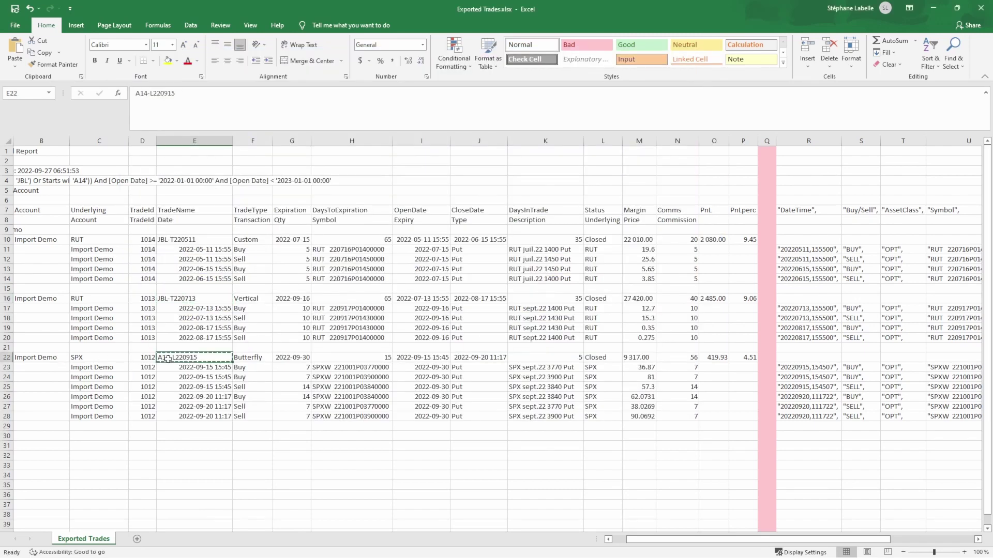
key(alt+Tab)
triple_click(429, 204)
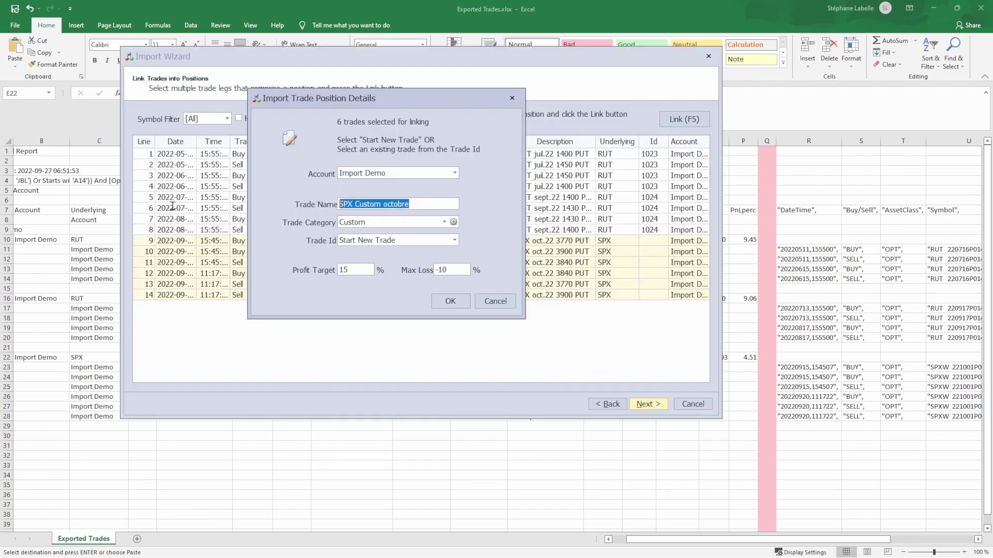
text(A14-L220915)
text(-Copy)
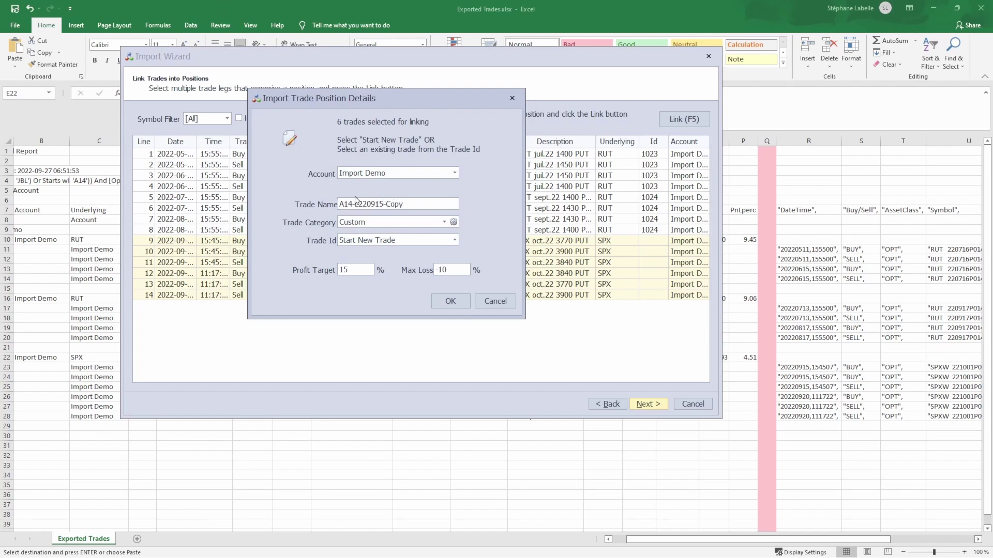
Set the SPX position's trade category to Butterfly and confirm the link
click(360, 221)
text(v)
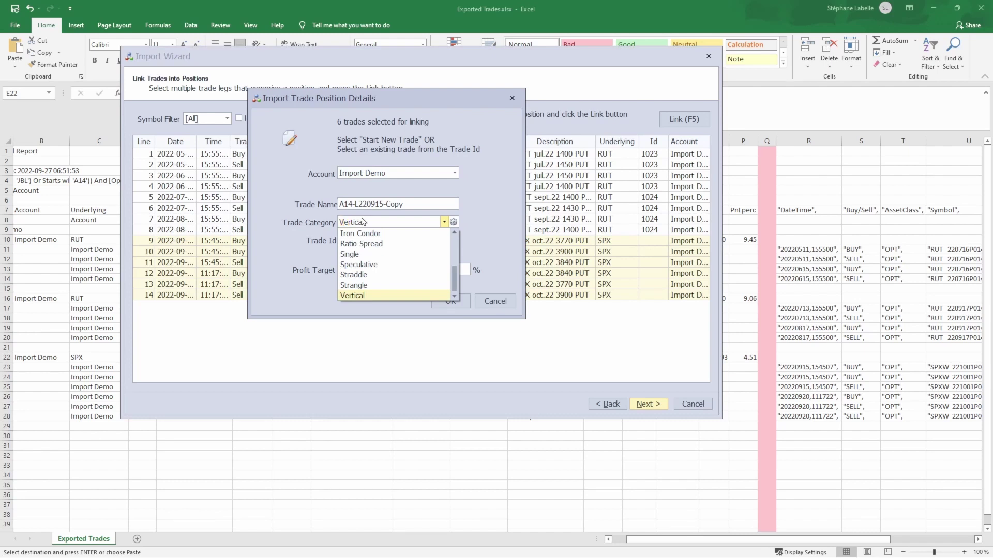
text(bu)
key(Return)
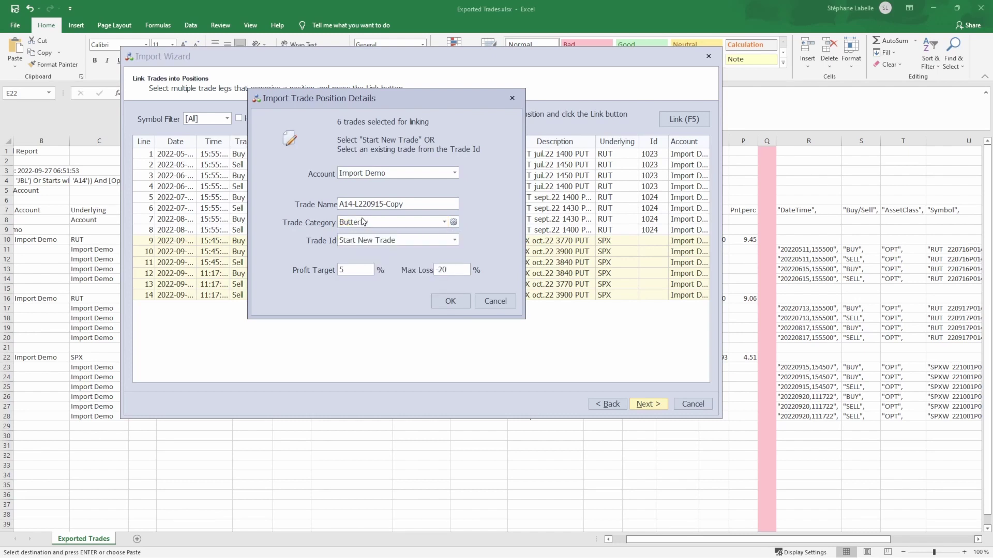
click(450, 301)
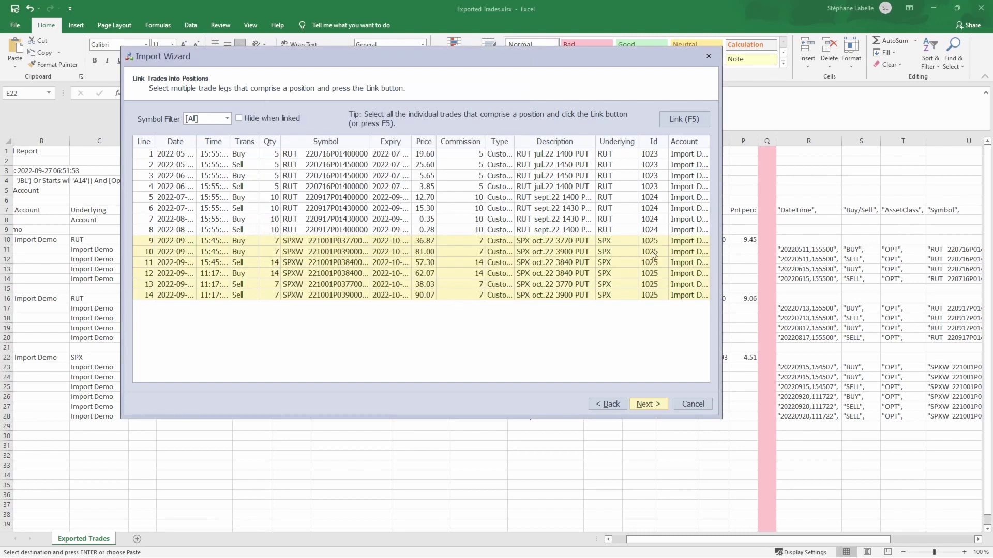
Finish the import wizard, switch to OptionNET Explorer and refresh the Import Demo analysis report
click(646, 404)
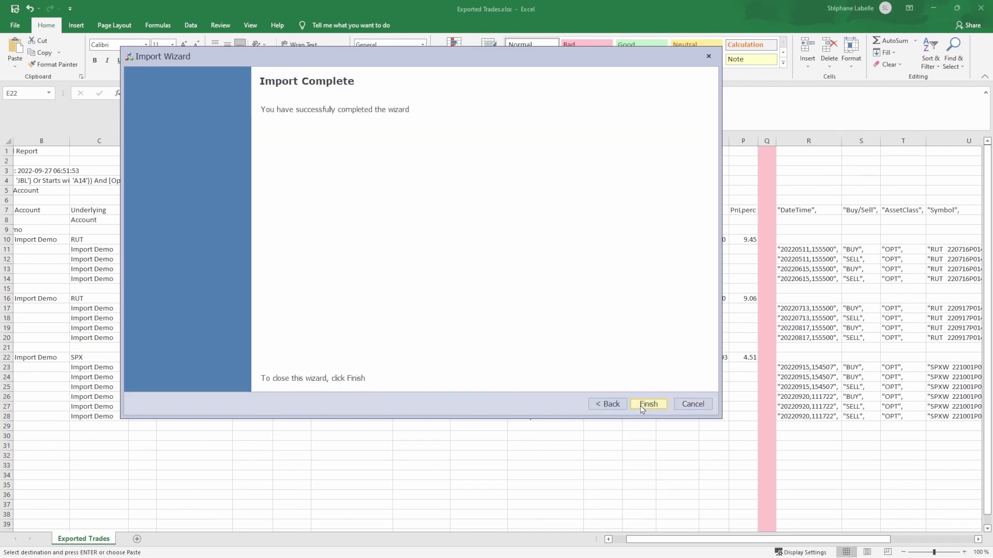
click(638, 405)
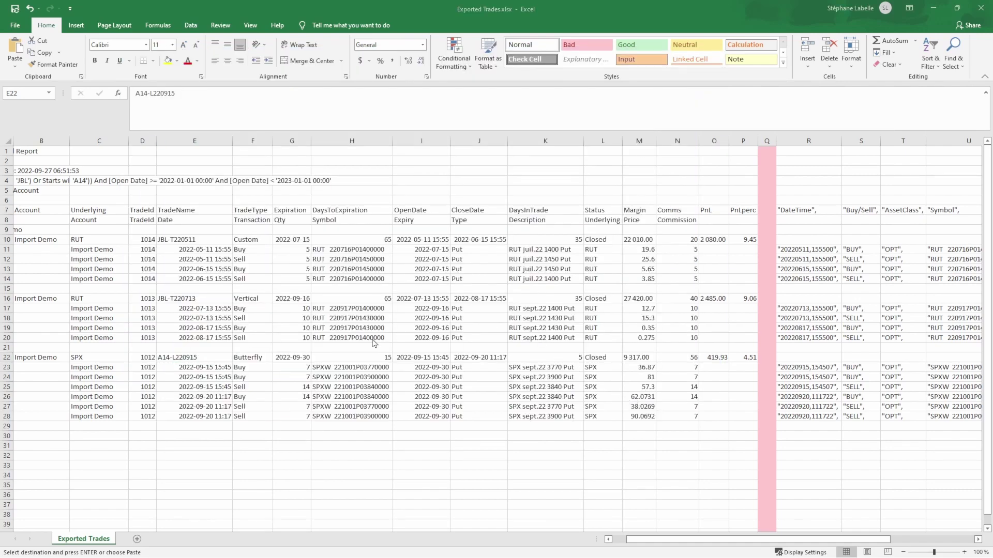
key(alt+Tab)
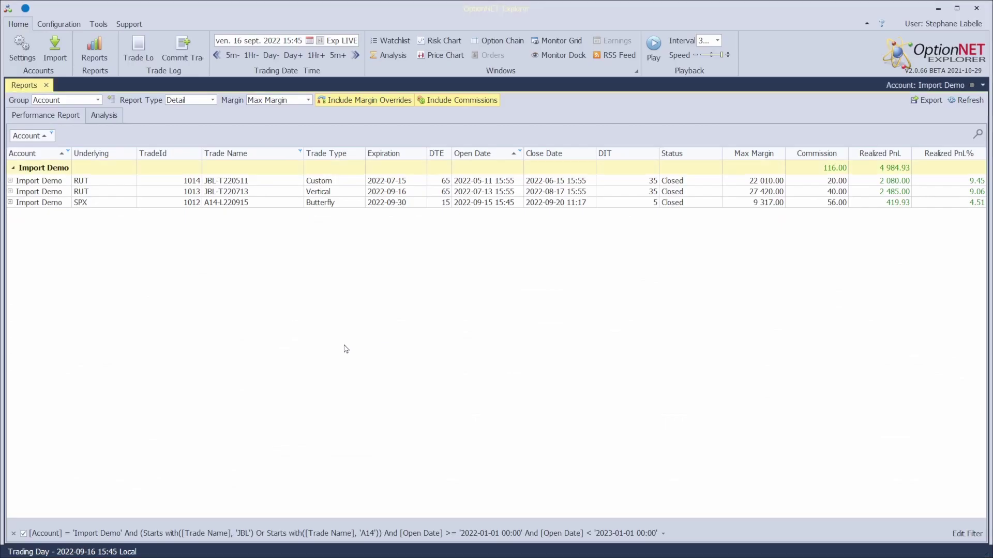
click(971, 105)
click(14, 168)
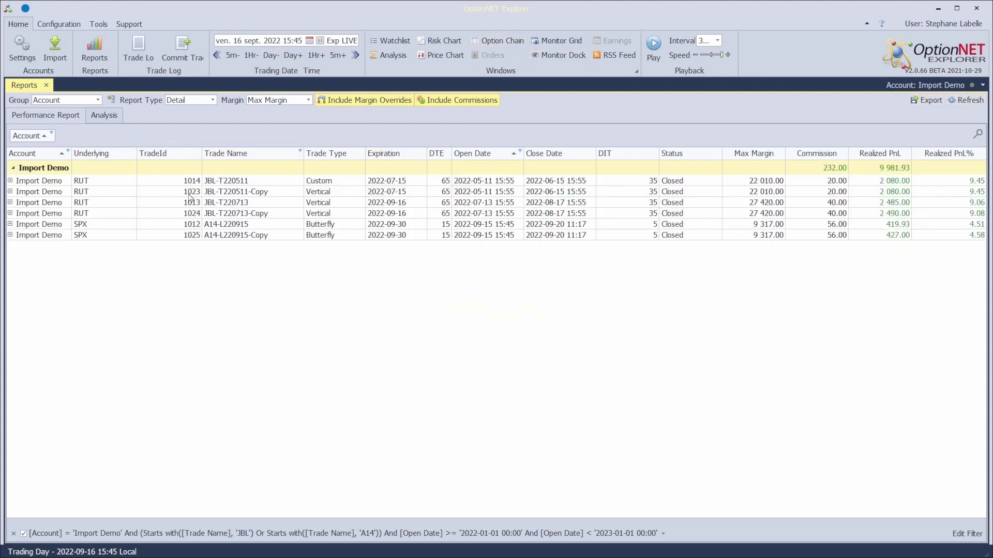
Compare the imported copies with their originals in the report, expanding the detail trades of JBL-T220713 and JBL-T220713-Copy
click(362, 192)
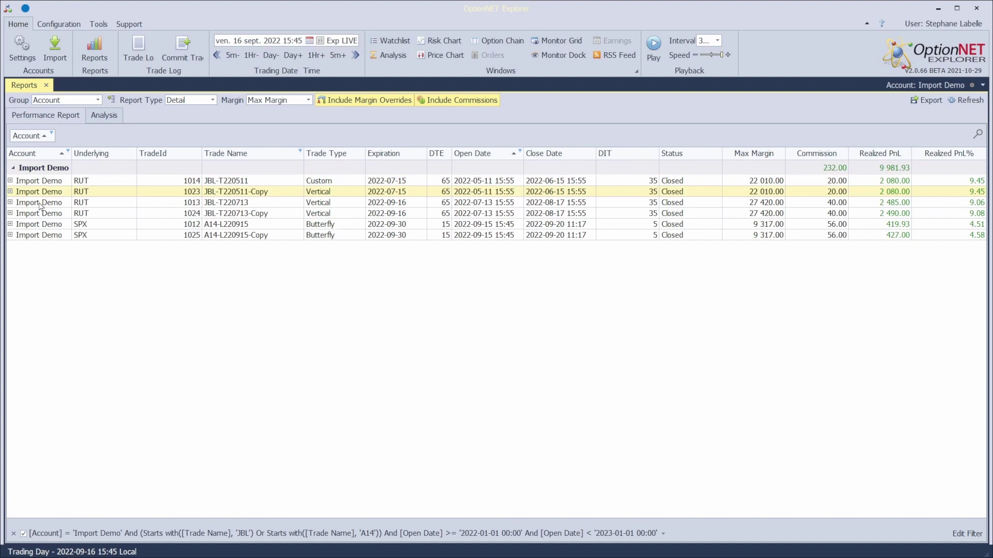
click(957, 206)
click(945, 216)
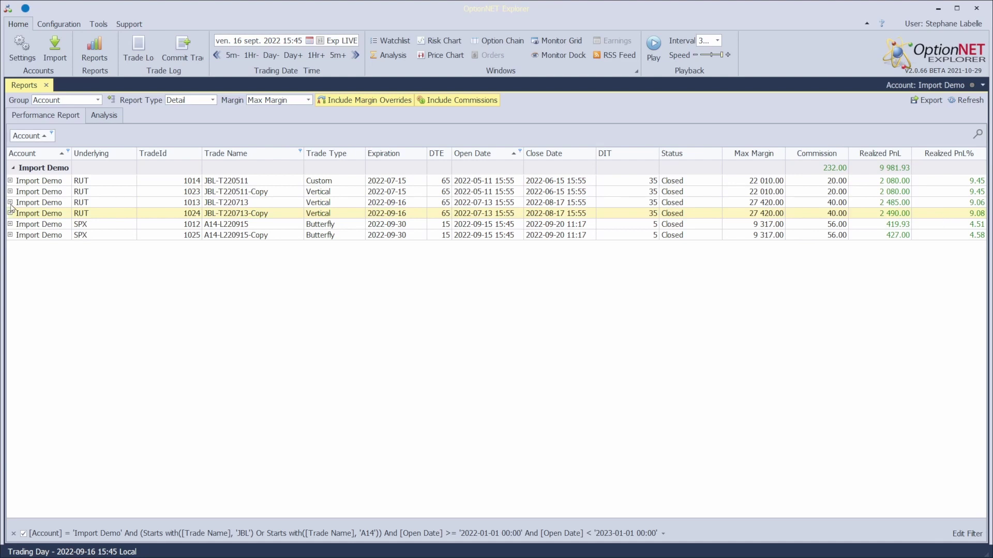
click(239, 204)
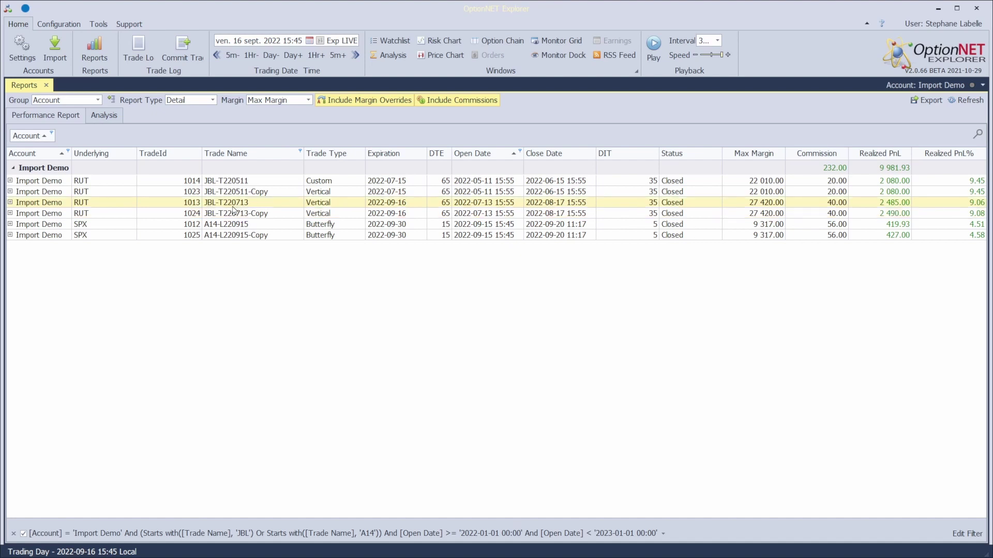
click(10, 203)
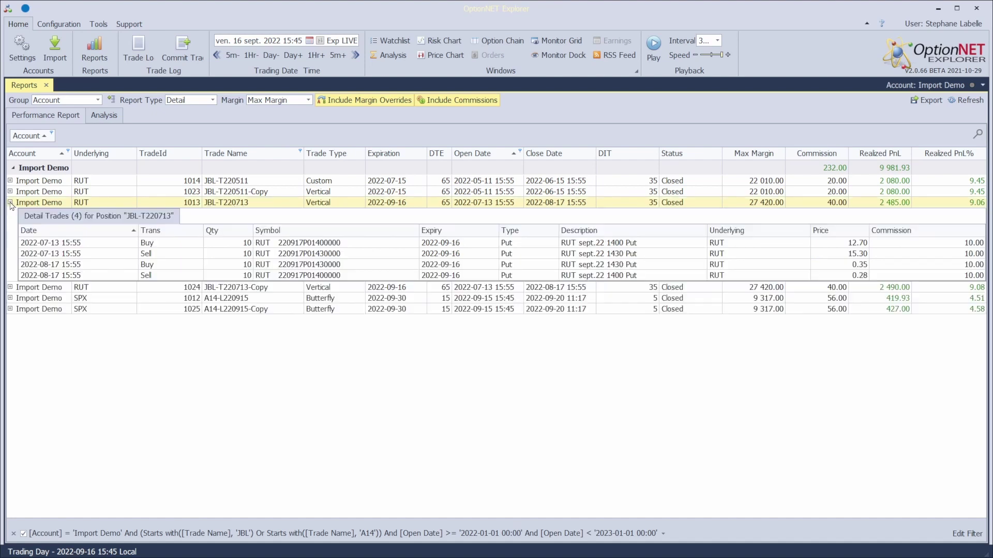
click(10, 287)
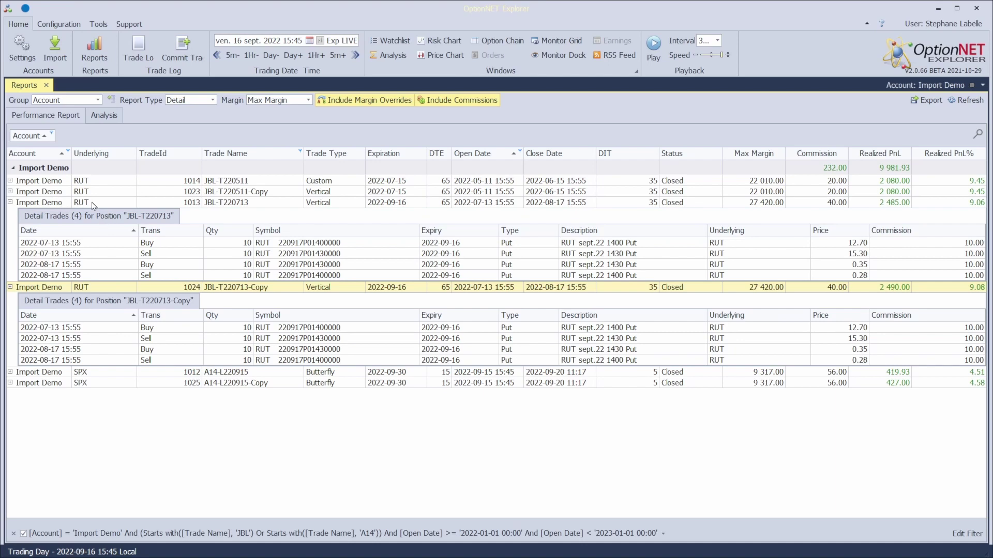
Open the analysis window for JBL-T220713 and dock it as a tab beside Reports
right_click(228, 202)
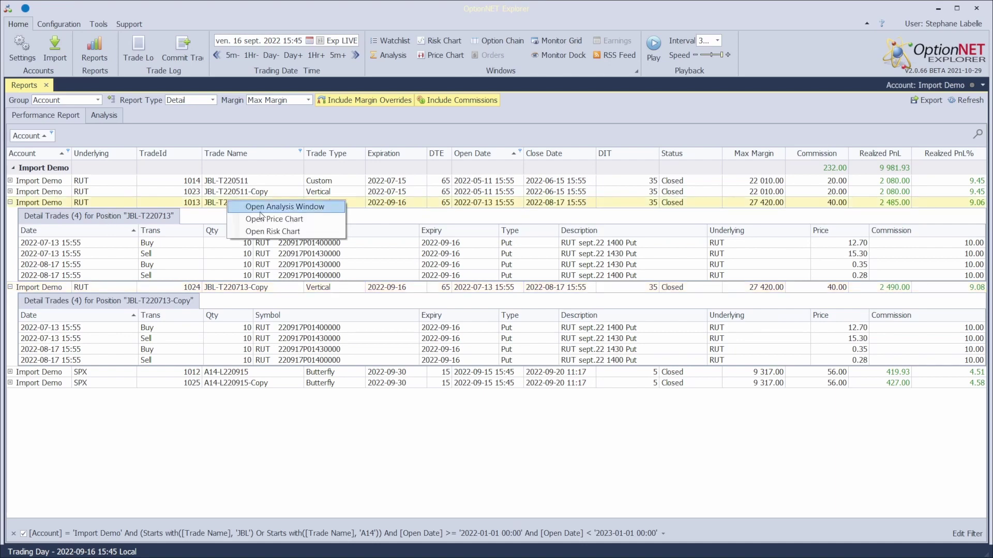
click(261, 207)
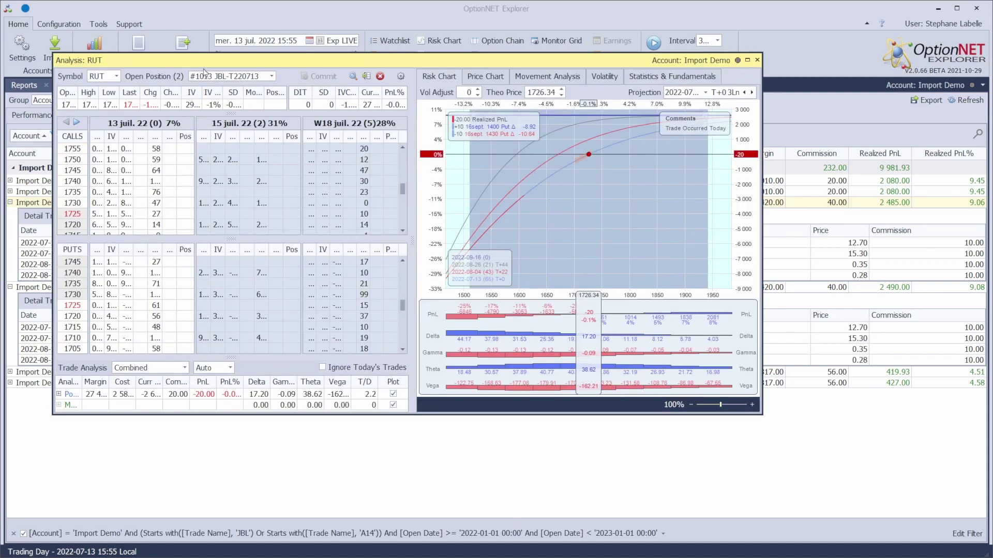
drag(190, 64, 60, 94)
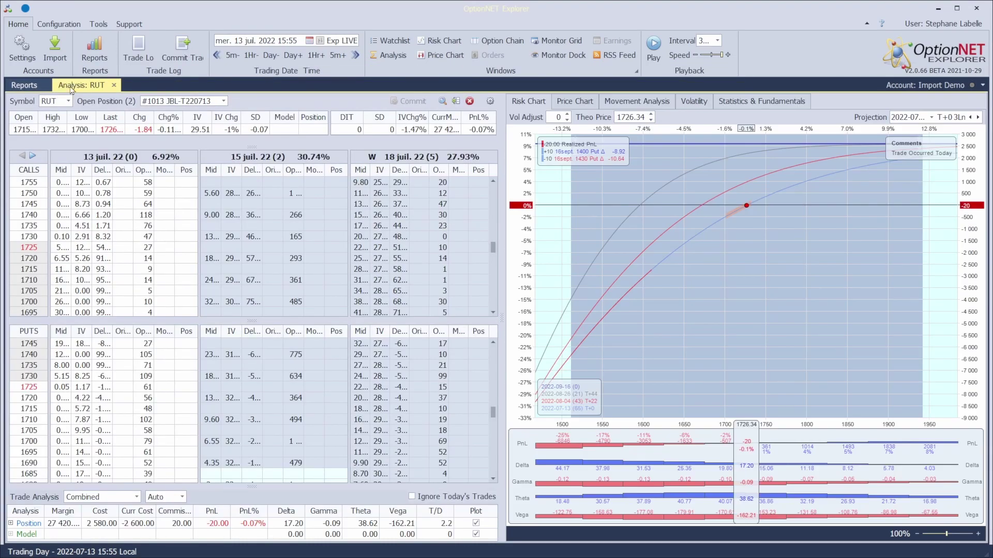
Open the trade log of JBL-T220713, enlarge it and examine the closing Sell transaction's price
click(138, 47)
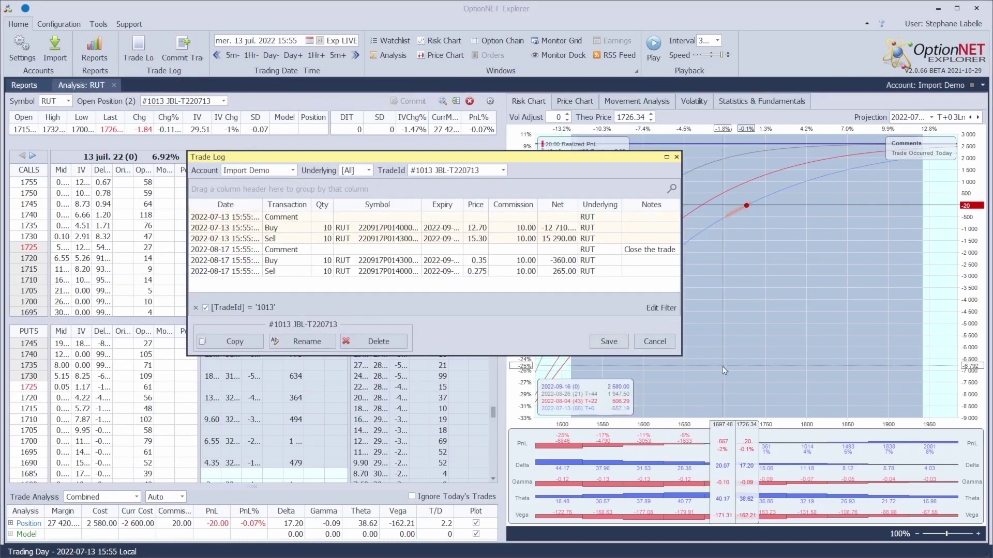
drag(679, 357, 680, 423)
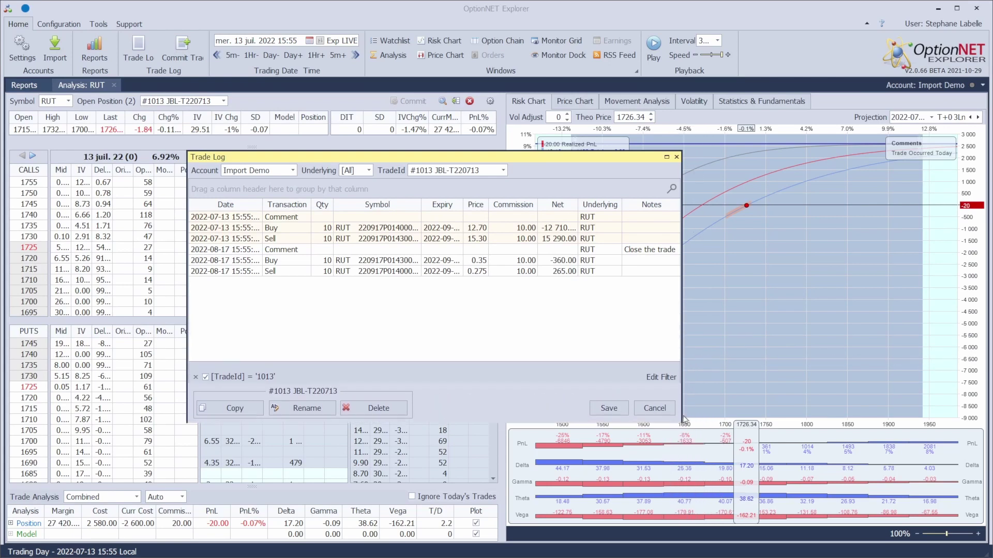
click(385, 272)
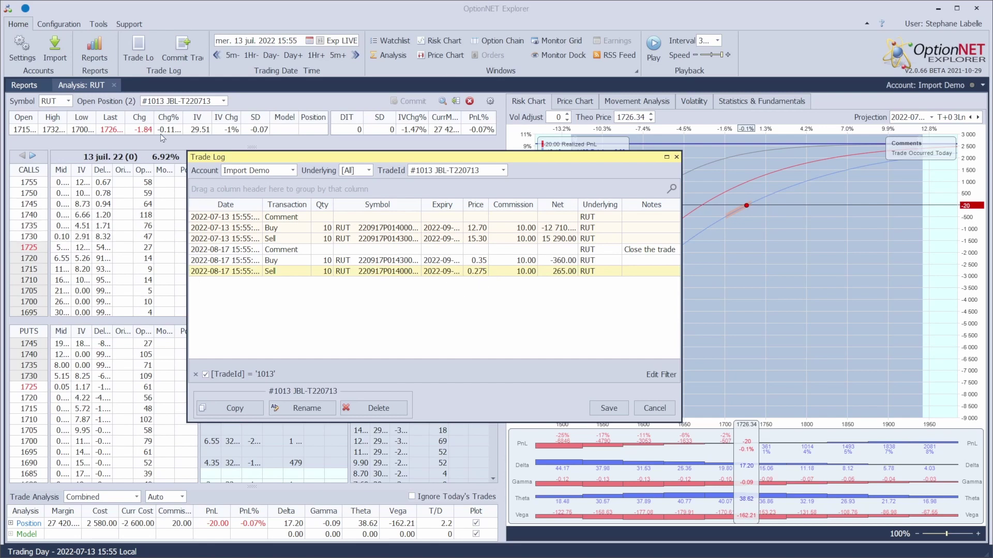
Switch the analysis to JBL-T220713-Copy, reopen the trade log for it, enlarge it and examine the closing Sell price
click(161, 101)
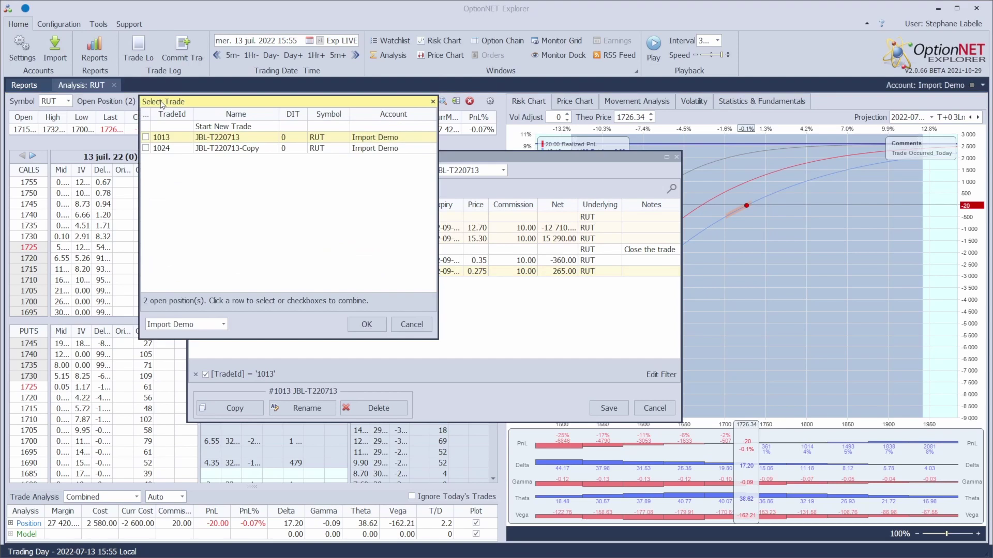
click(229, 149)
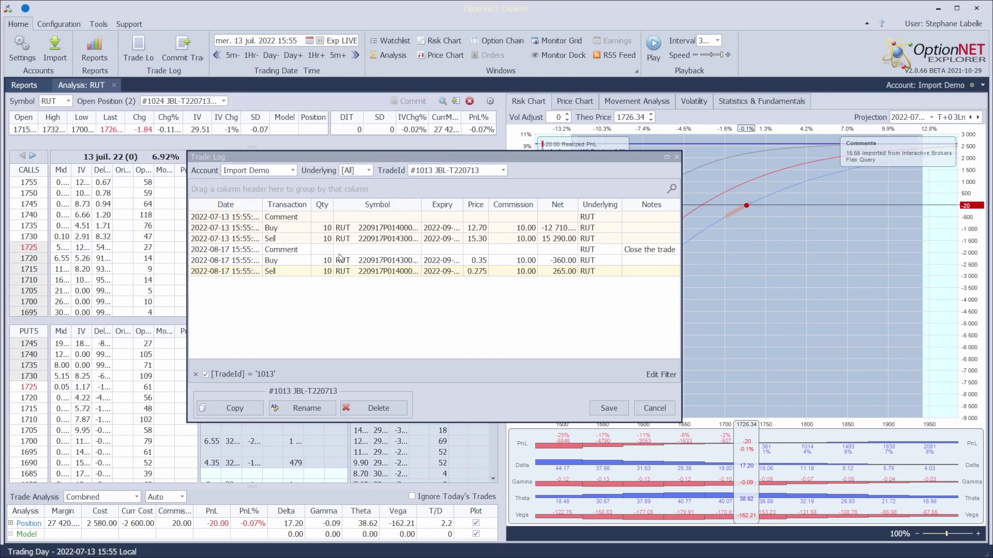
click(676, 157)
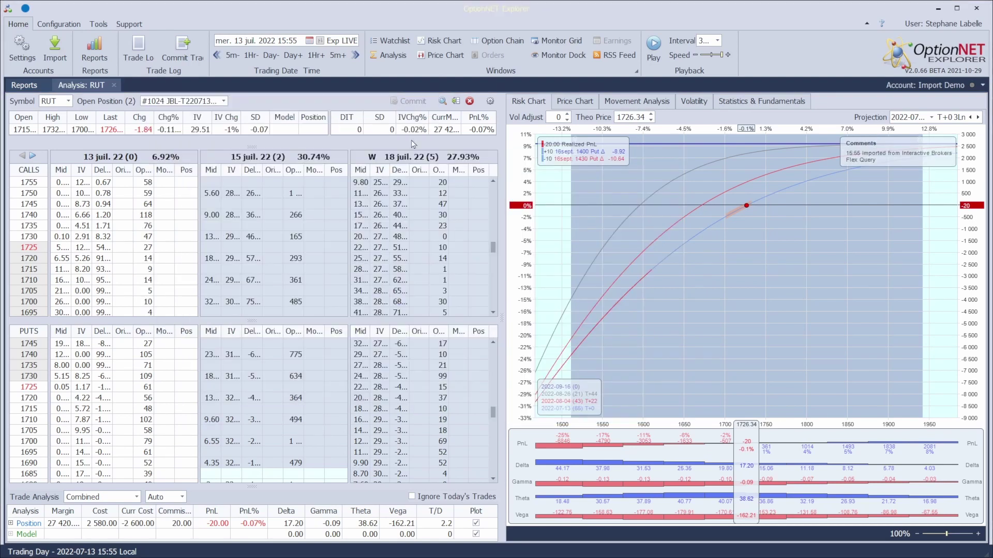
click(138, 47)
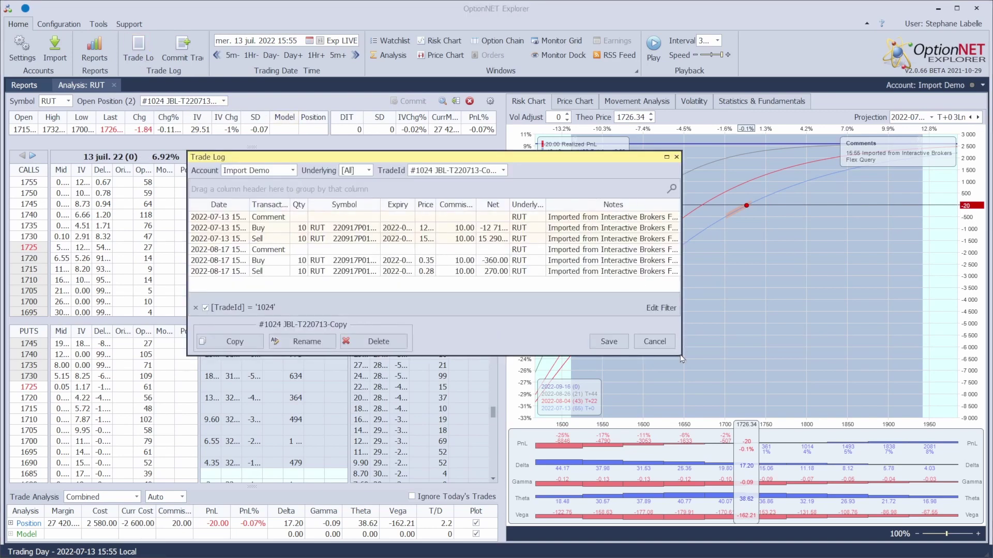
drag(680, 356, 806, 432)
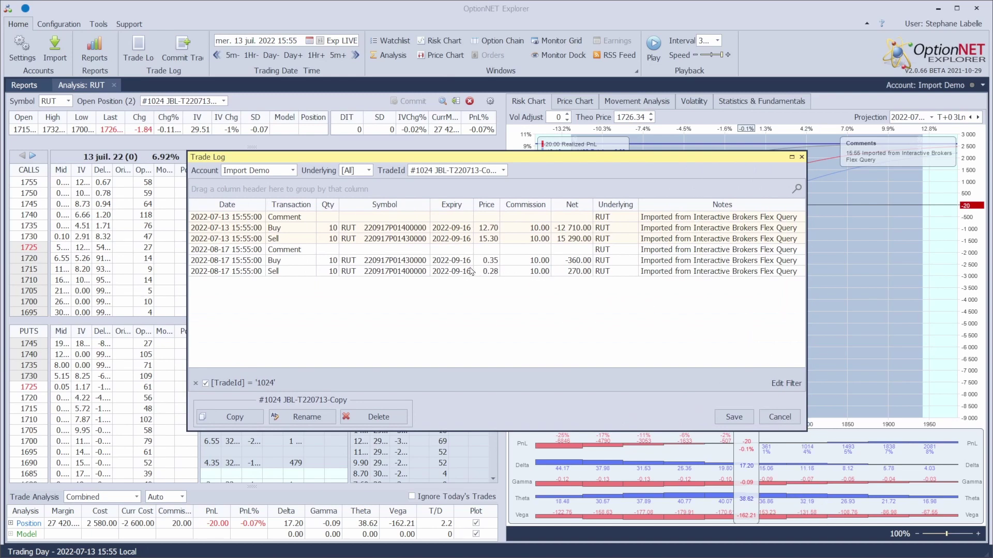
click(487, 272)
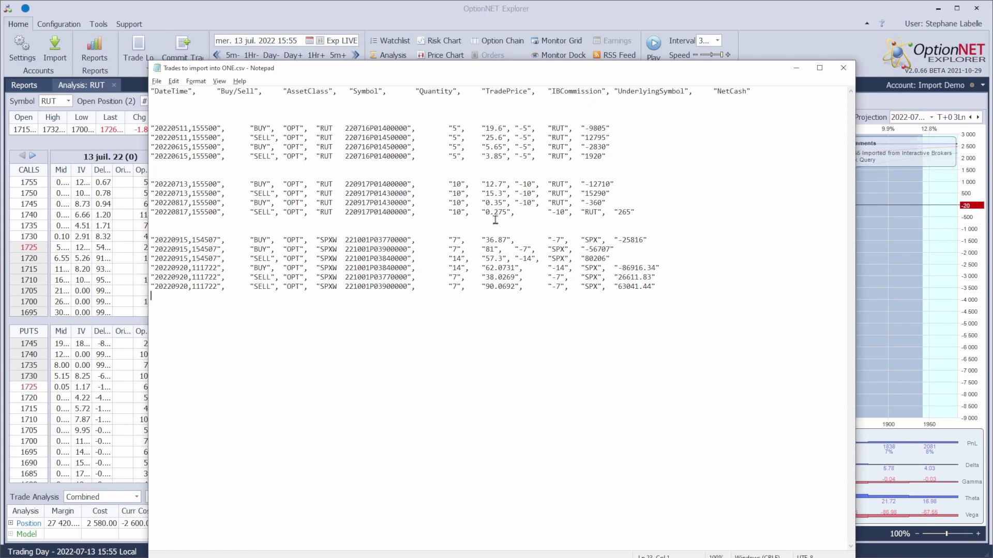
Check the TradePrice of the 20220817 RUT SELL line in Trades to import into ONE.csv, and return to the OptionNET Explorer report
drag(486, 211, 510, 214)
click(370, 193)
click(544, 279)
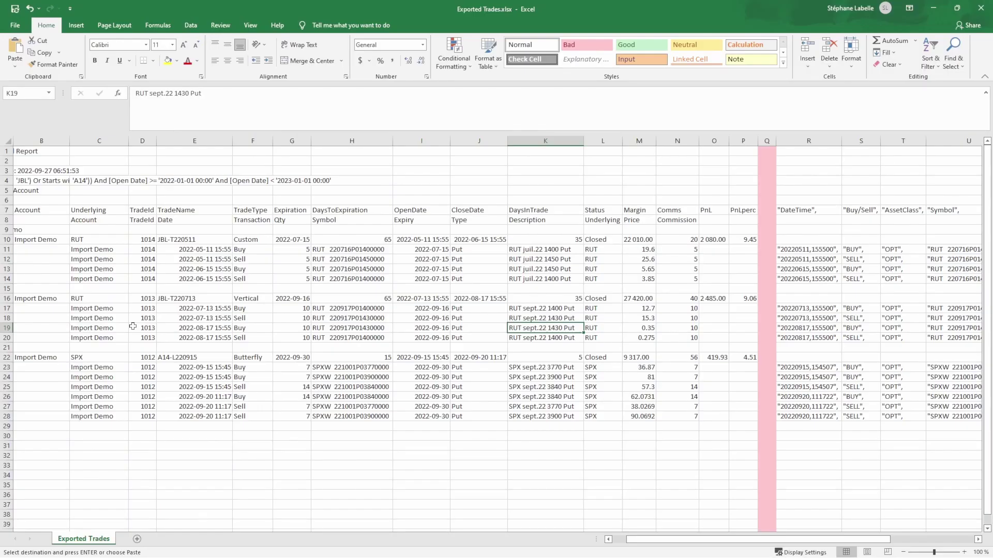
key(alt+Tab)
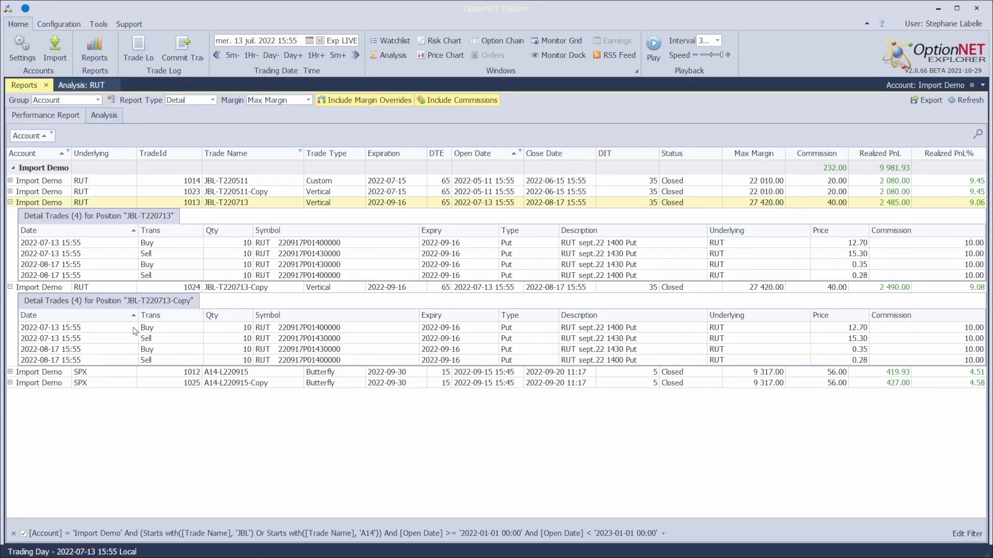